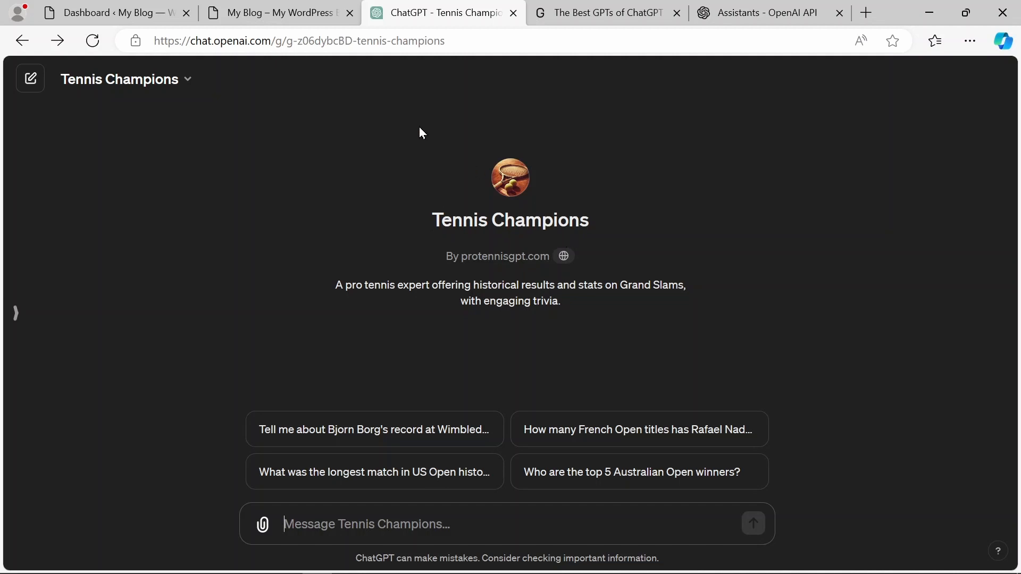
# Switch from the Tennis Champions ChatGPT page to the 'My Blog – My WordPress' tab
pyautogui.click(255, 6)
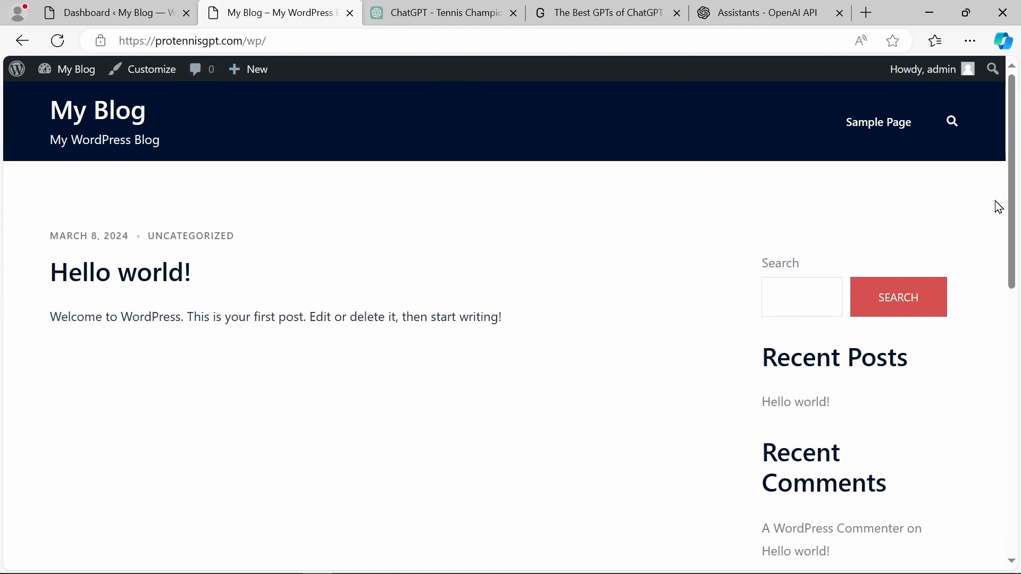
# Ask the blog's chatbot widget 'what is your area of expertise'
pyautogui.moveTo(1010, 206); pyautogui.dragTo(1013, 415)
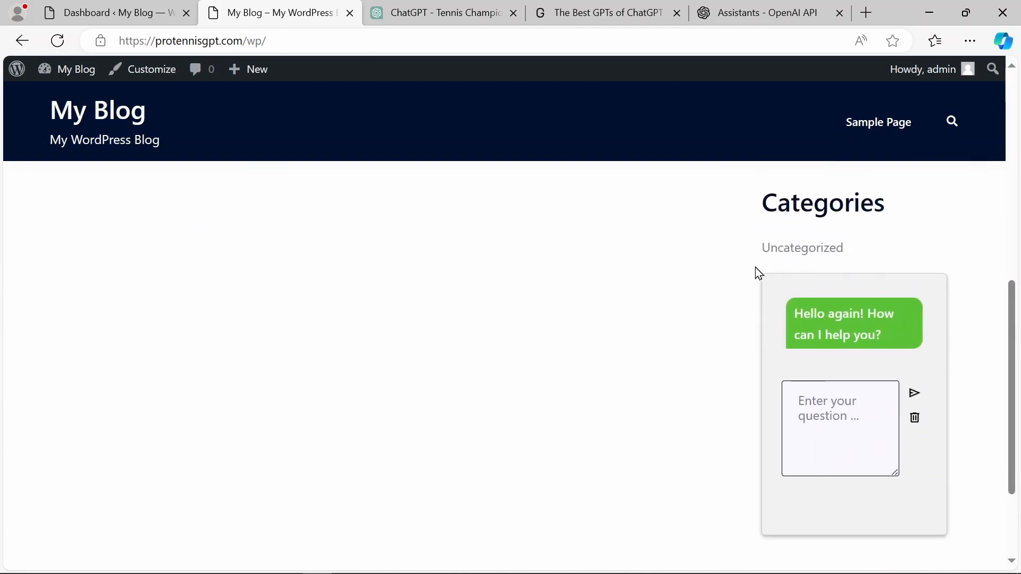
pyautogui.click(809, 417)
pyautogui.write('what is your')
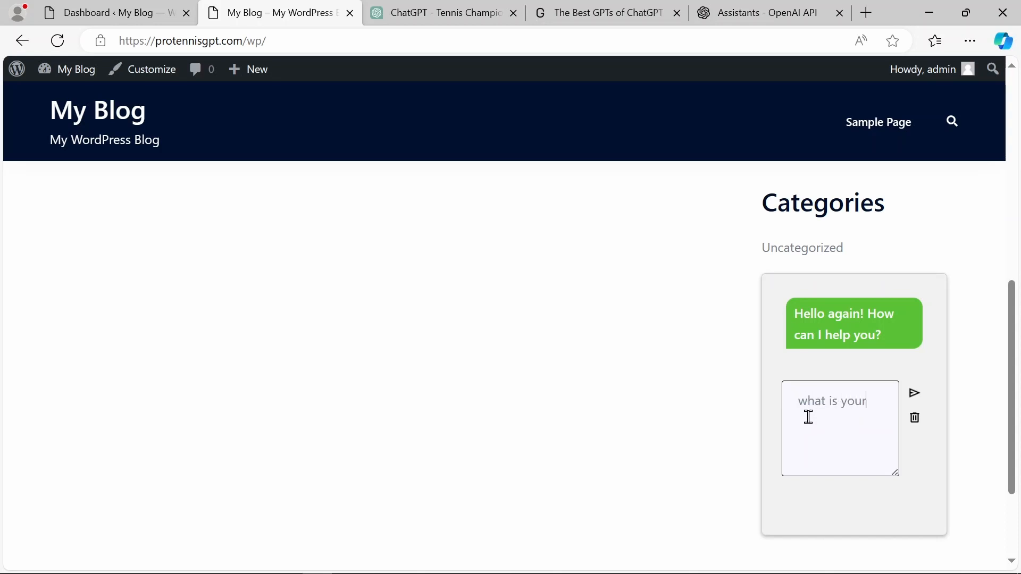
pyautogui.write(' area of expertise?')
pyautogui.click(914, 393)
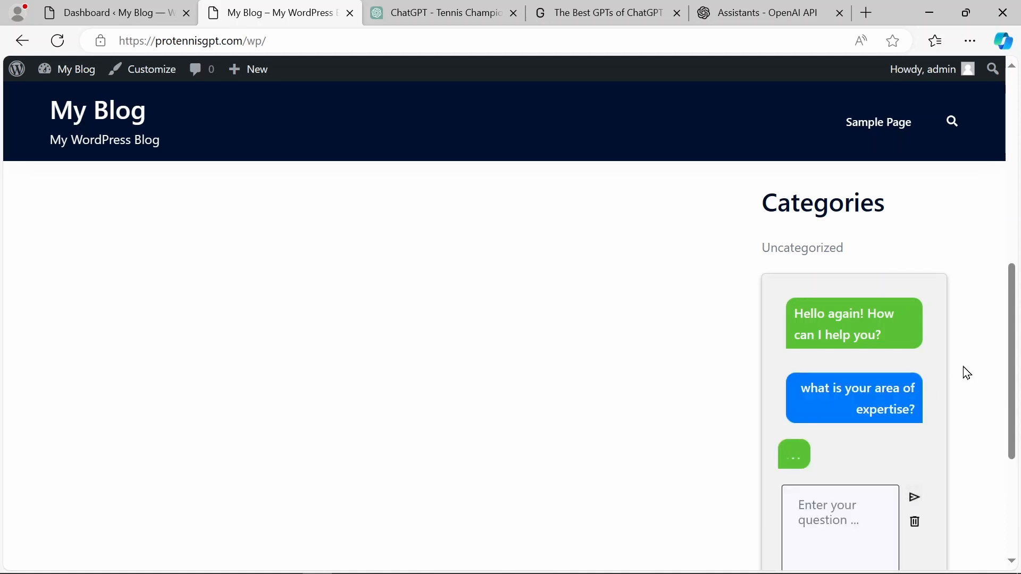
# Read the chatbot's Grand Slam reply, then go back to the Tennis Champions ChatGPT tab
pyautogui.scroll(-3, 1013, 340)
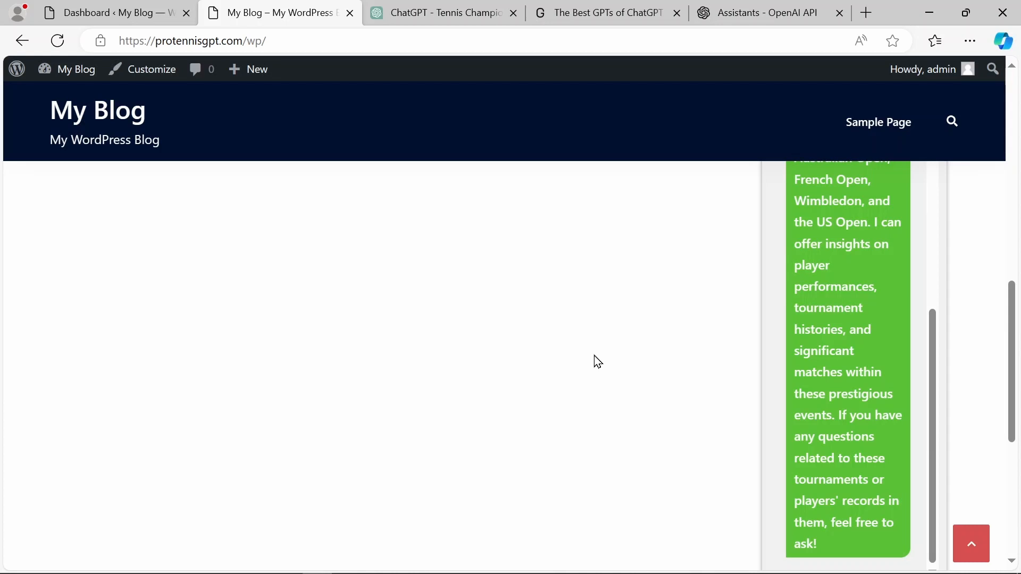
pyautogui.scroll(3, 840, 354)
pyautogui.scroll(1, 840, 354)
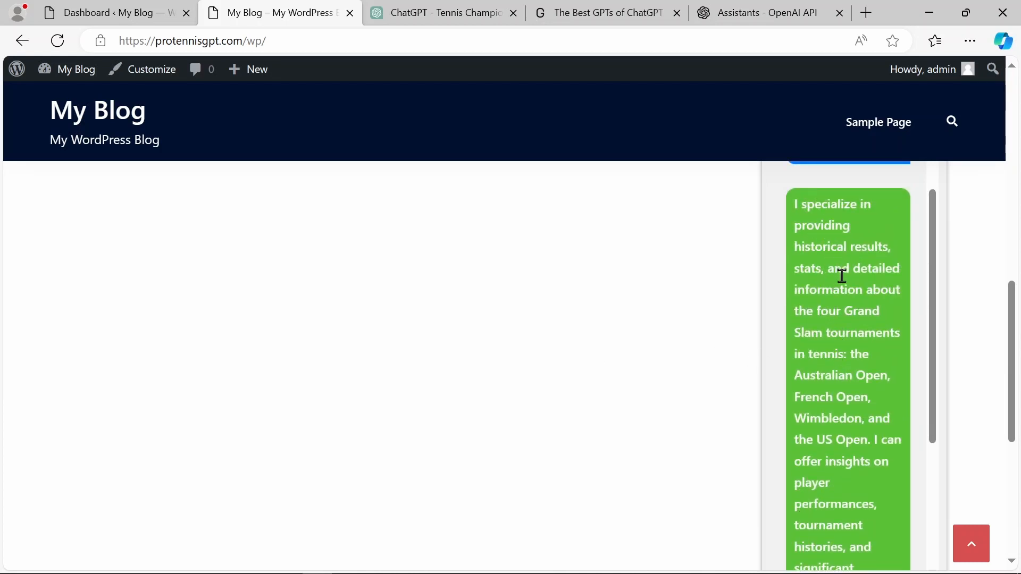
pyautogui.scroll(-3, 844, 276)
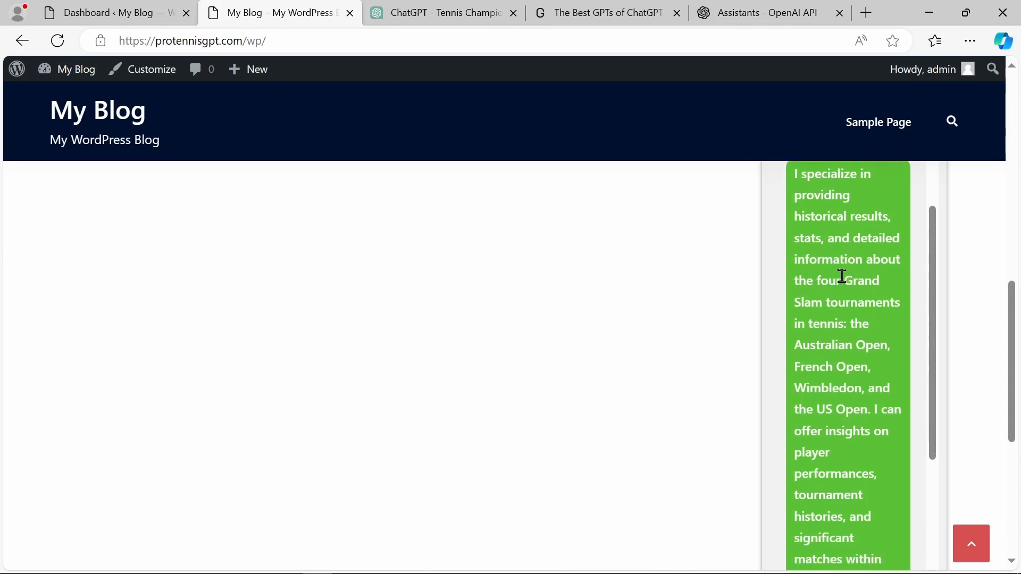
pyautogui.scroll(-2, 843, 276)
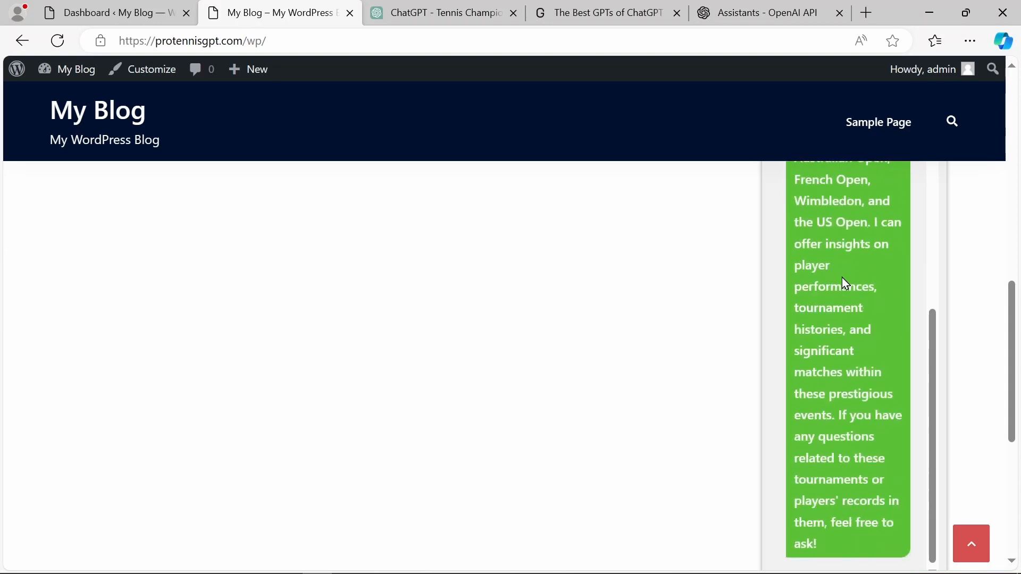
pyautogui.scroll(10, 842, 276)
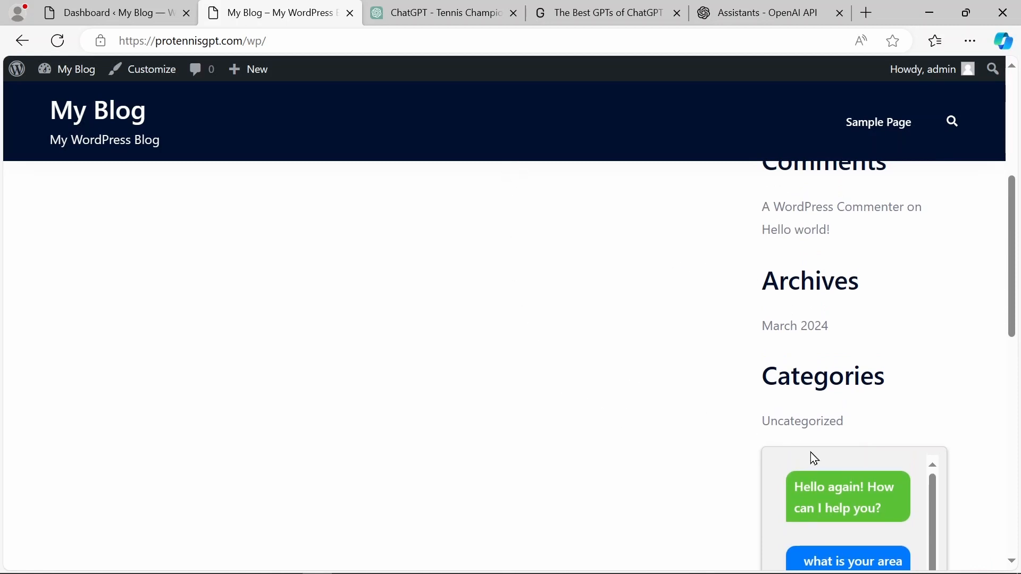
pyautogui.click(454, 10)
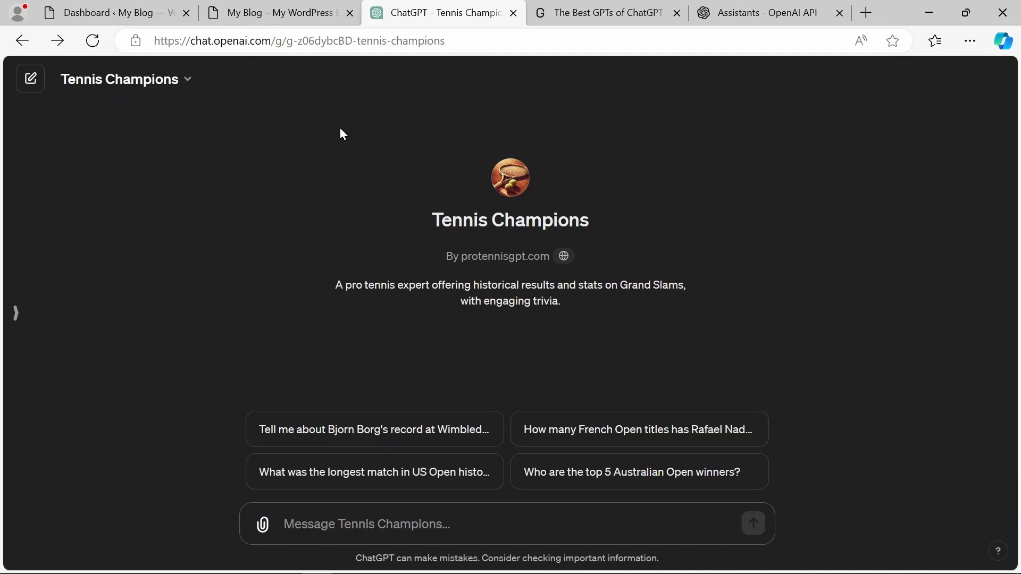
pyautogui.click(193, 82)
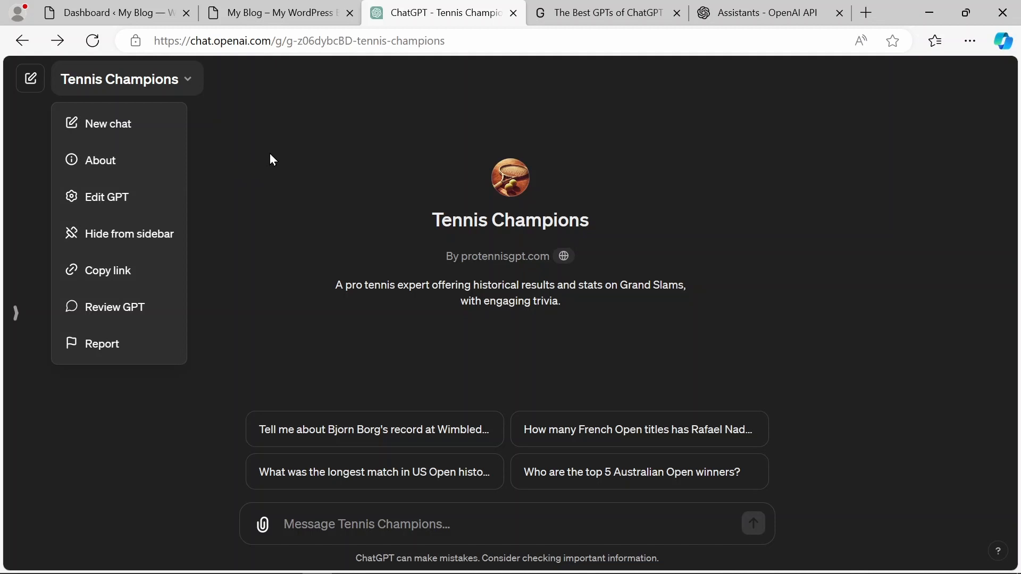
pyautogui.click(117, 198)
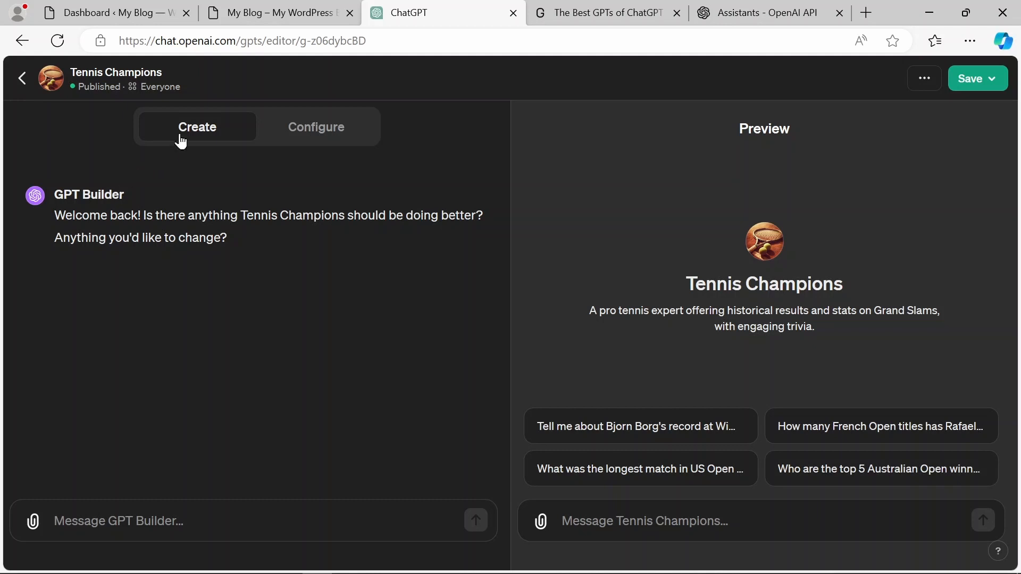
pyautogui.click(301, 132)
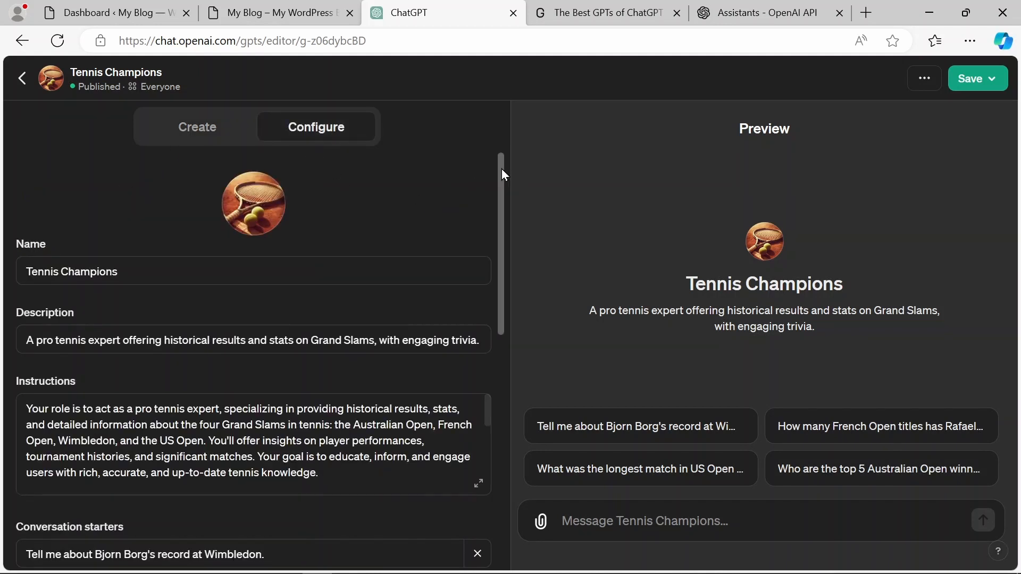
pyautogui.moveTo(502, 169); pyautogui.dragTo(503, 421)
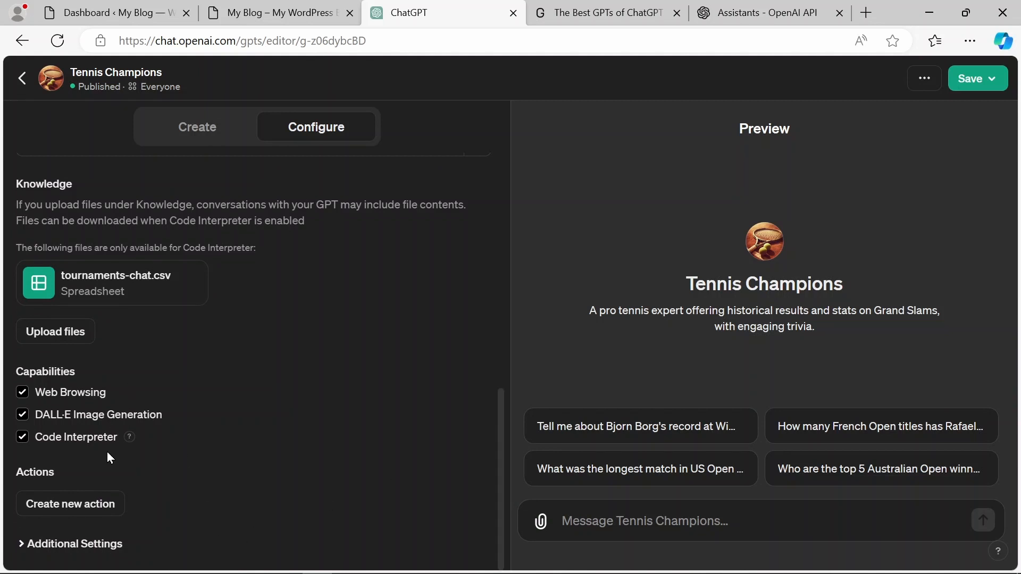
pyautogui.click(29, 544)
pyautogui.scroll(-1, 204, 517)
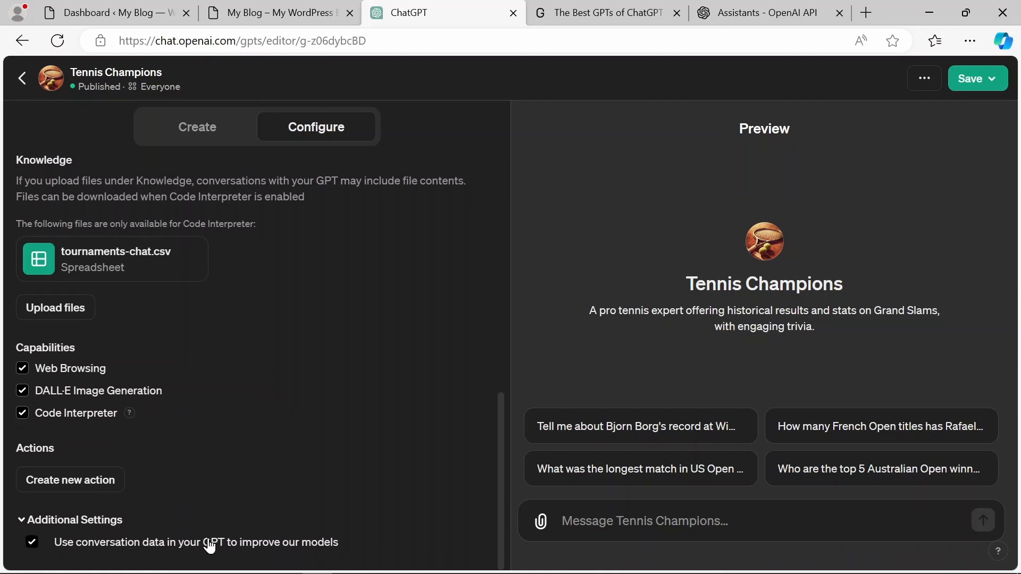
pyautogui.moveTo(501, 522); pyautogui.dragTo(499, 225)
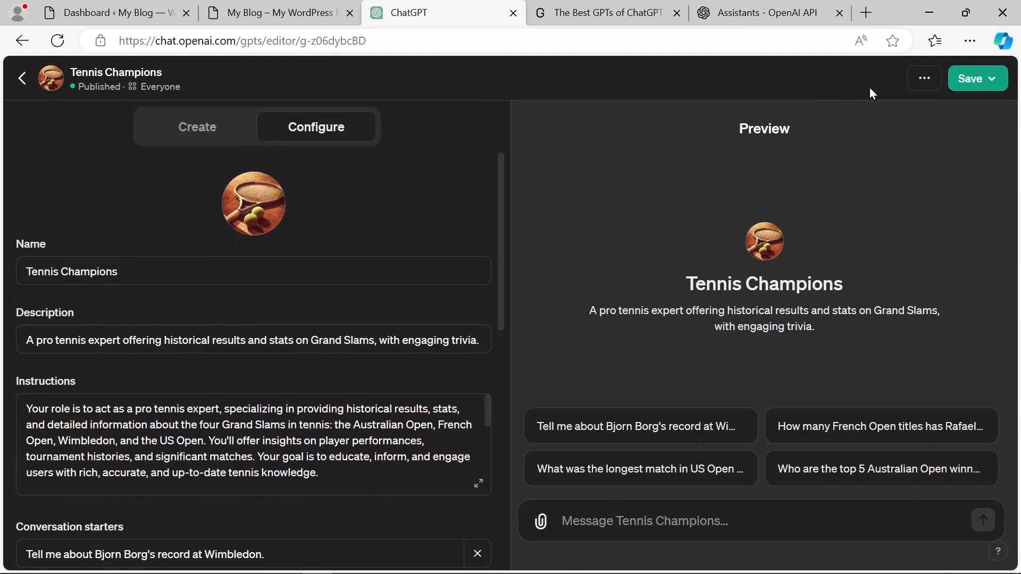
pyautogui.click(923, 84)
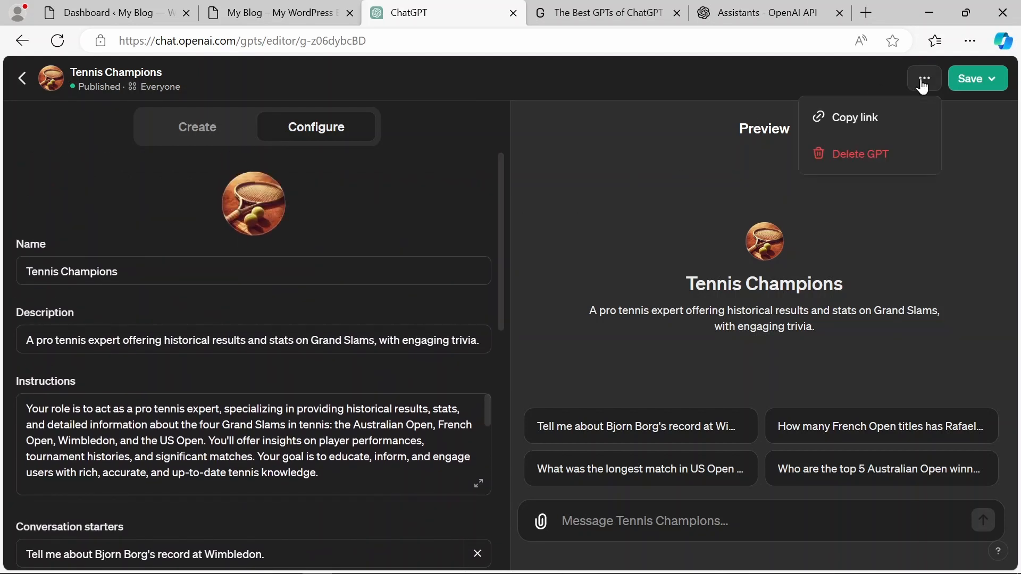
pyautogui.click(991, 83)
pyautogui.click(992, 84)
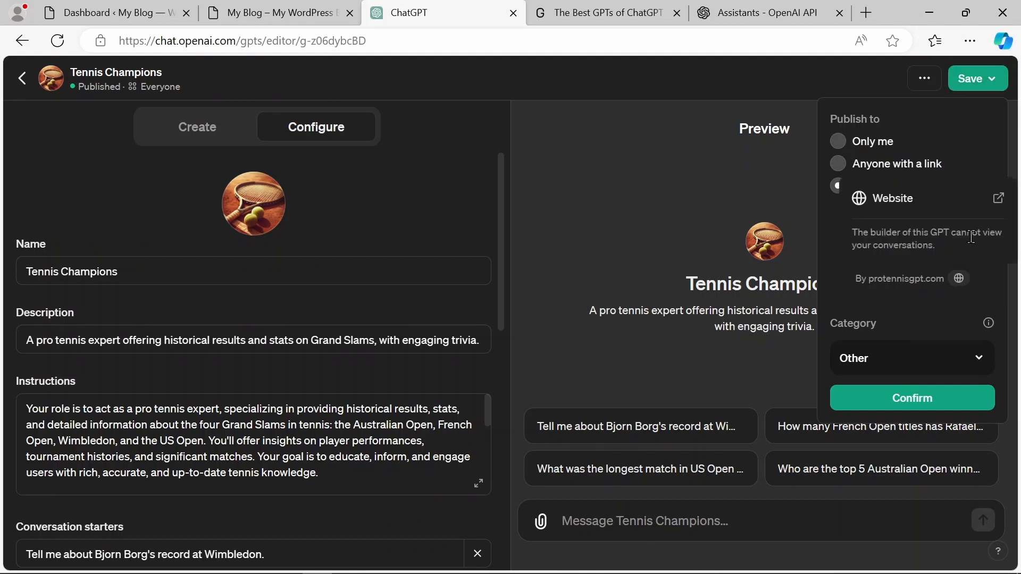
pyautogui.press('Escape')
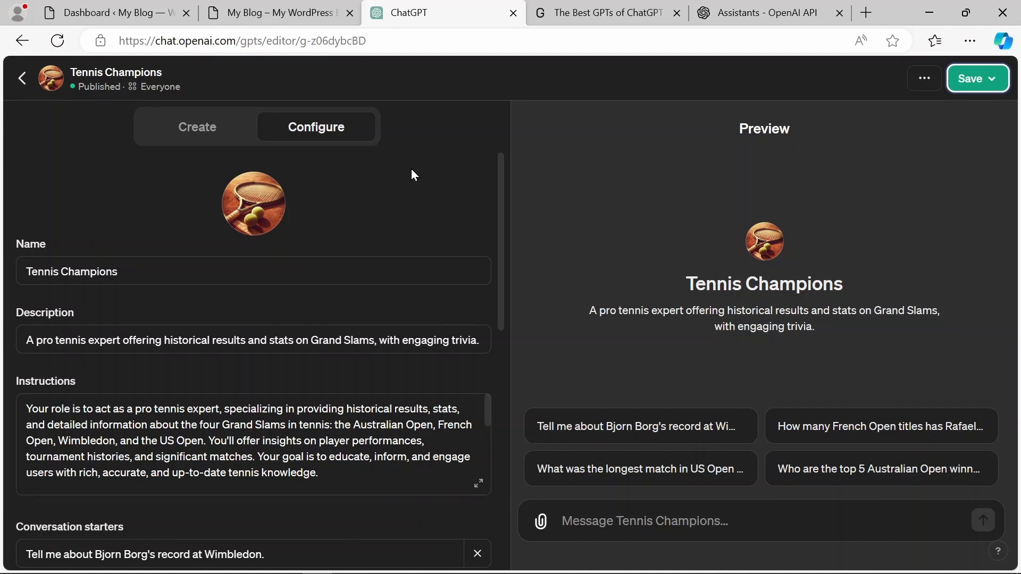
pyautogui.click(22, 78)
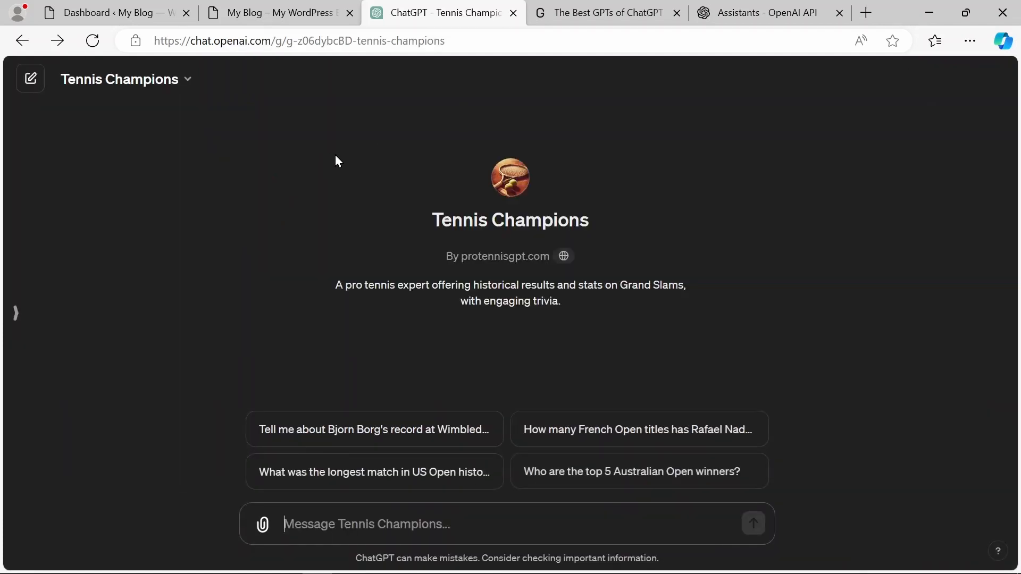
# Review the Tennis Champions GPT's About details, then go to the GPTStore.ai 'tennis champions' results
pyautogui.click(187, 81)
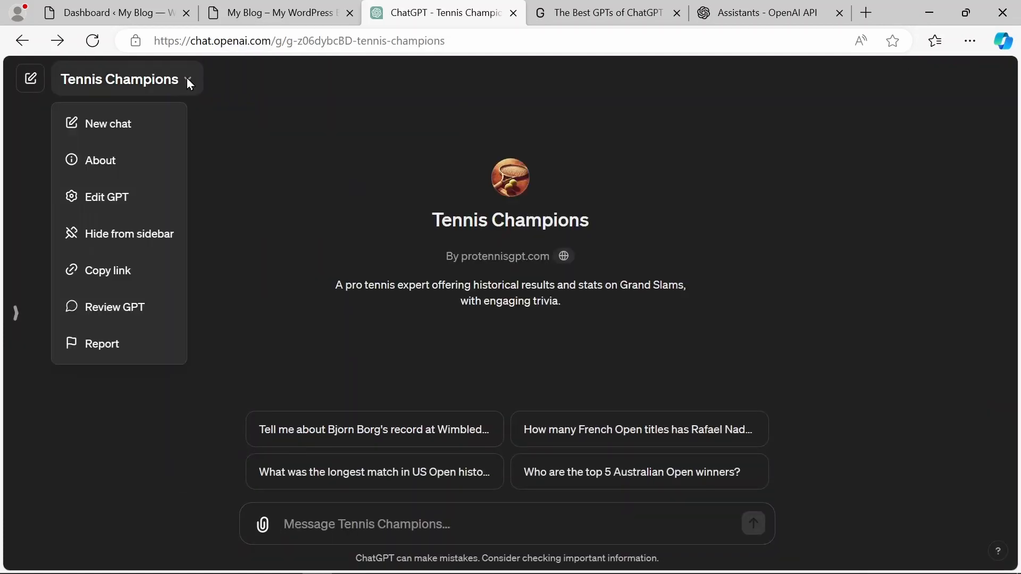
pyautogui.click(122, 162)
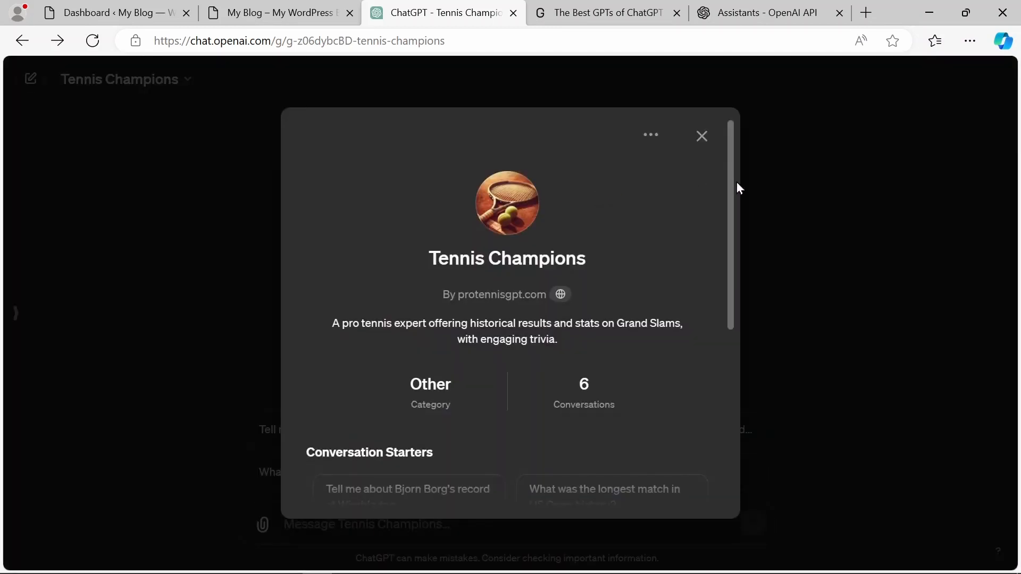
pyautogui.moveTo(732, 184); pyautogui.dragTo(704, 431)
pyautogui.scroll(5, 691, 343)
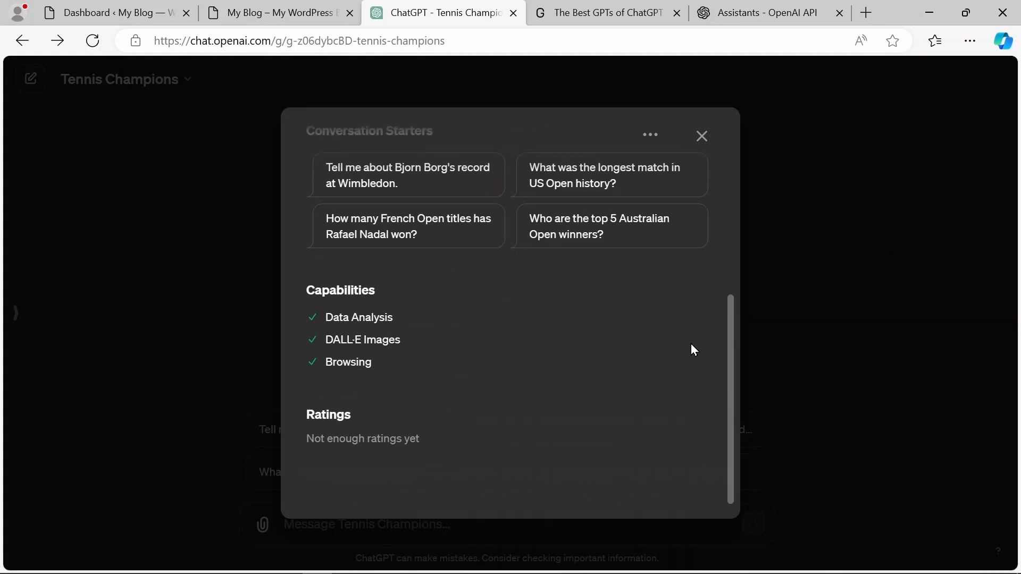
pyautogui.click(698, 139)
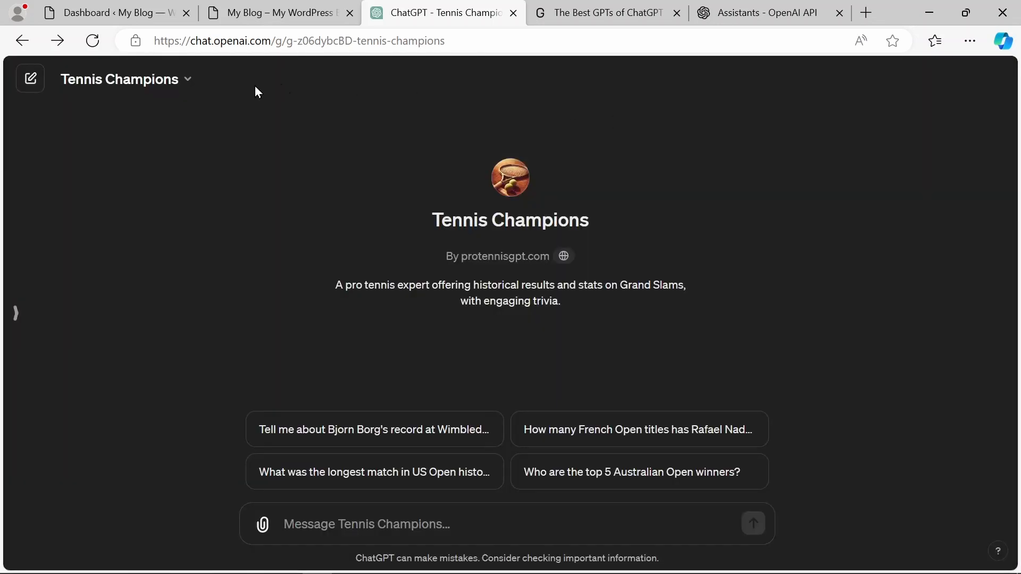
pyautogui.click(191, 79)
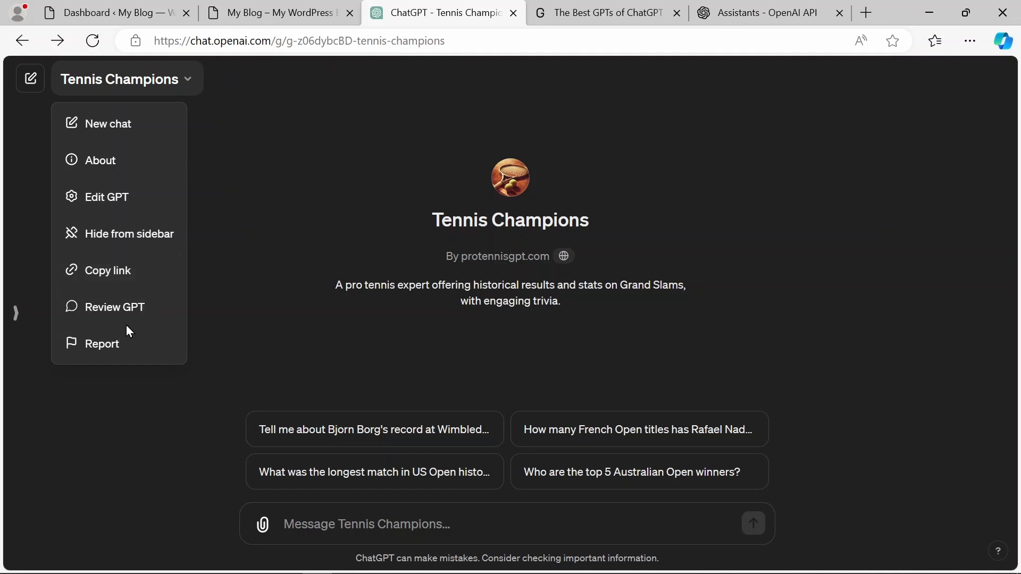
pyautogui.click(580, 15)
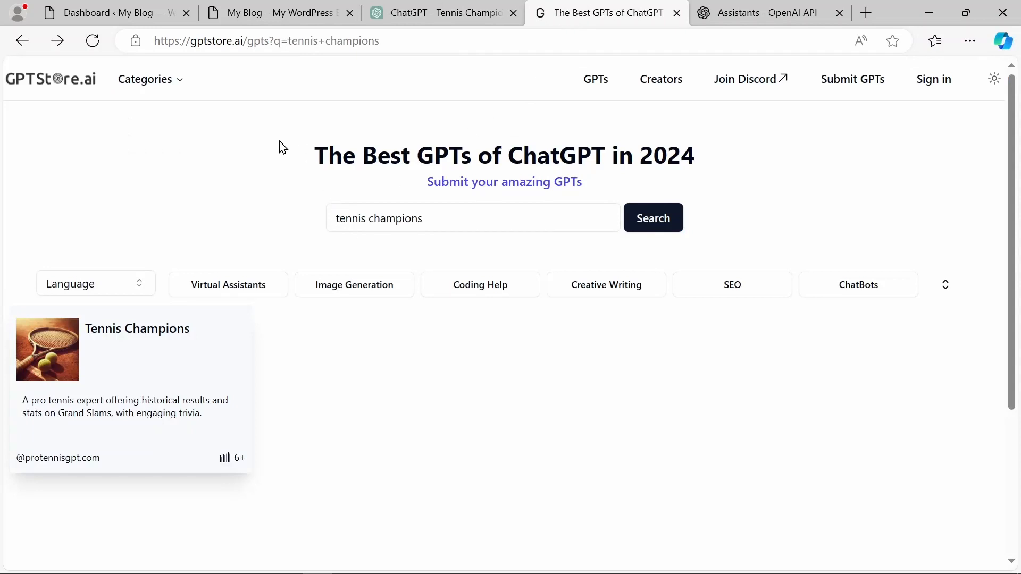
# Open the Tennis Champions detail page on GPTStore.ai and scroll through its features and prompt starters
pyautogui.click(129, 335)
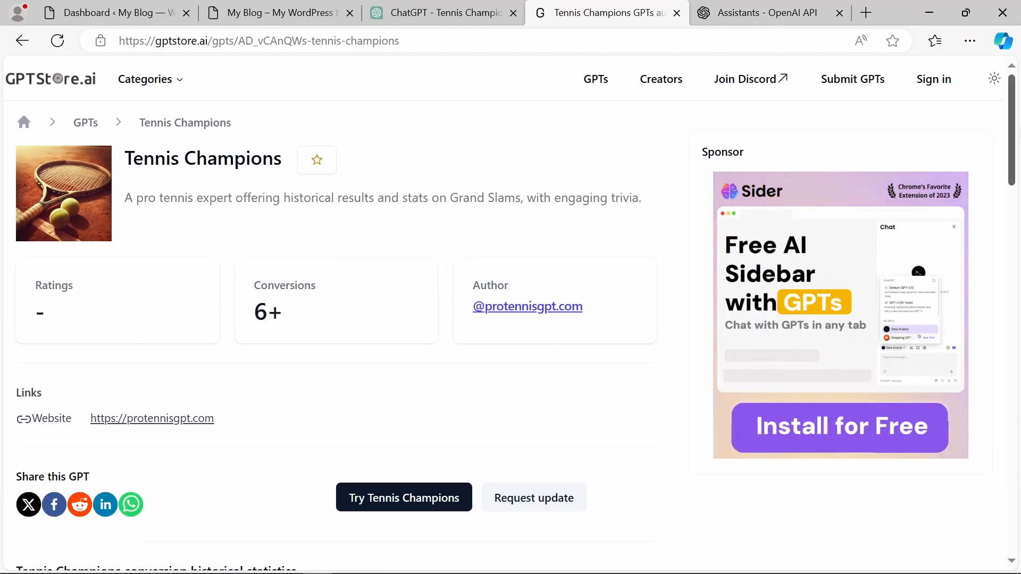
pyautogui.scroll(-2, 1017, 151)
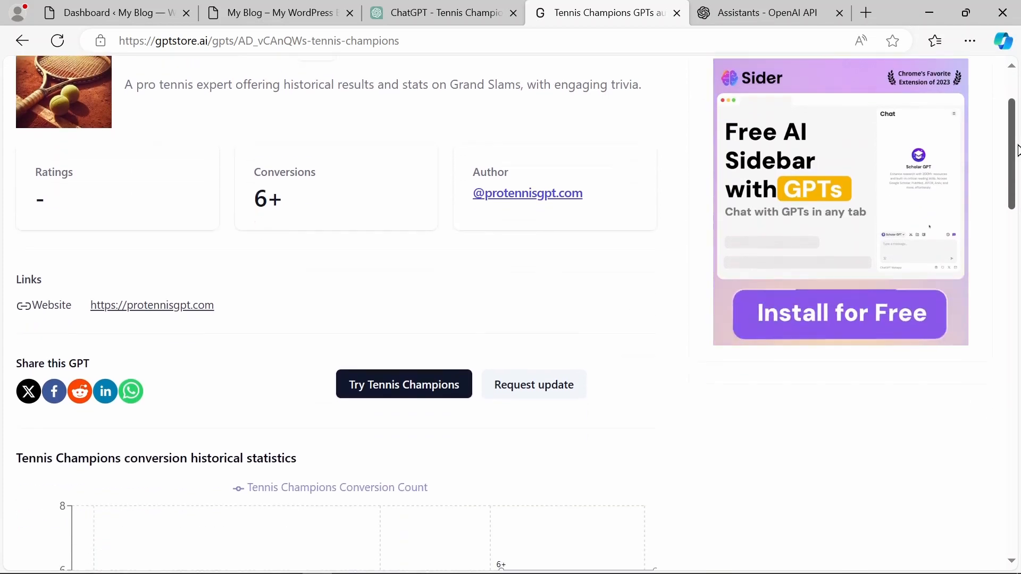
pyautogui.scroll(-10, 1018, 151)
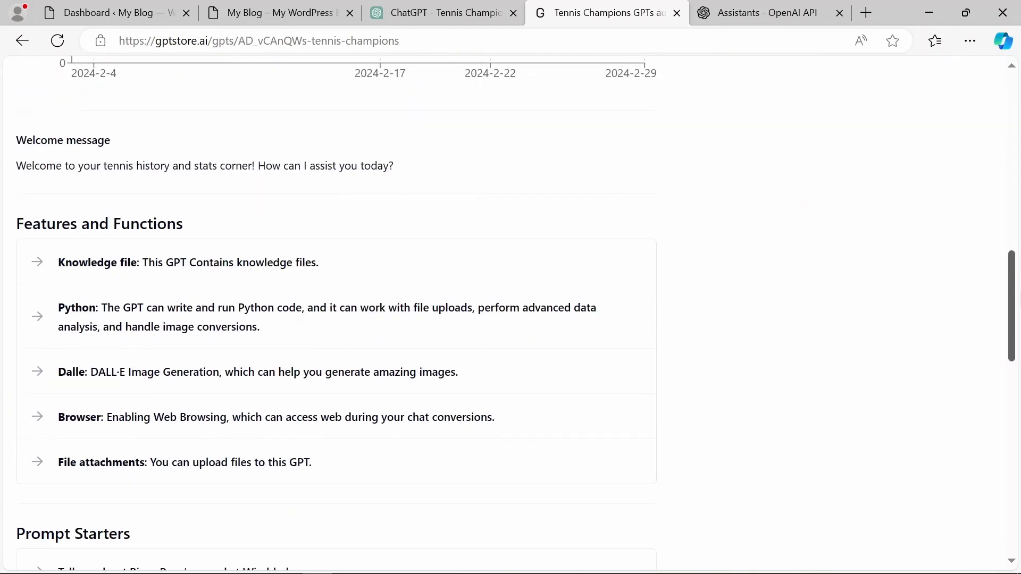
pyautogui.moveTo(1020, 292); pyautogui.dragTo(1020, 299)
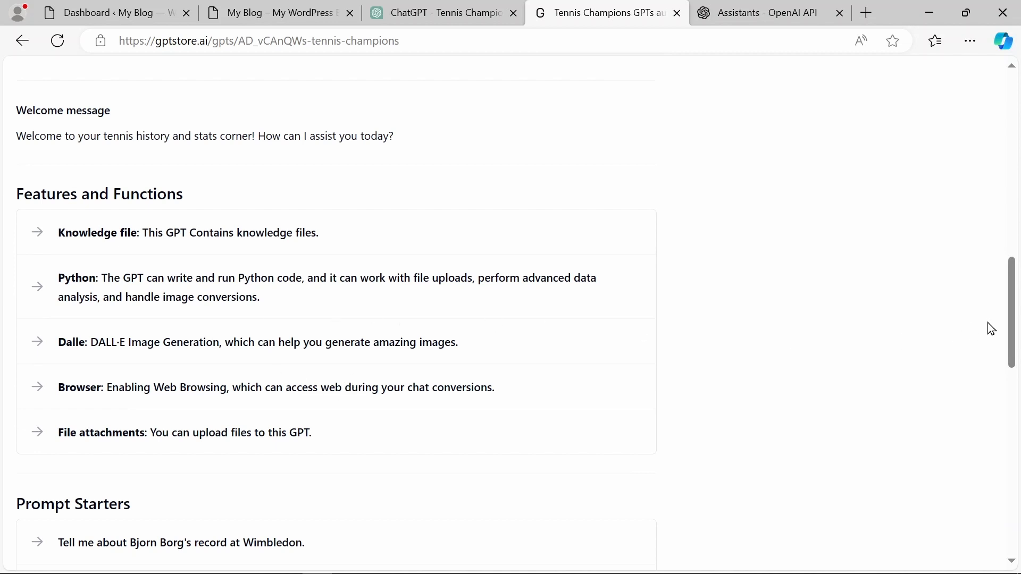
pyautogui.moveTo(1016, 326); pyautogui.dragTo(962, 142)
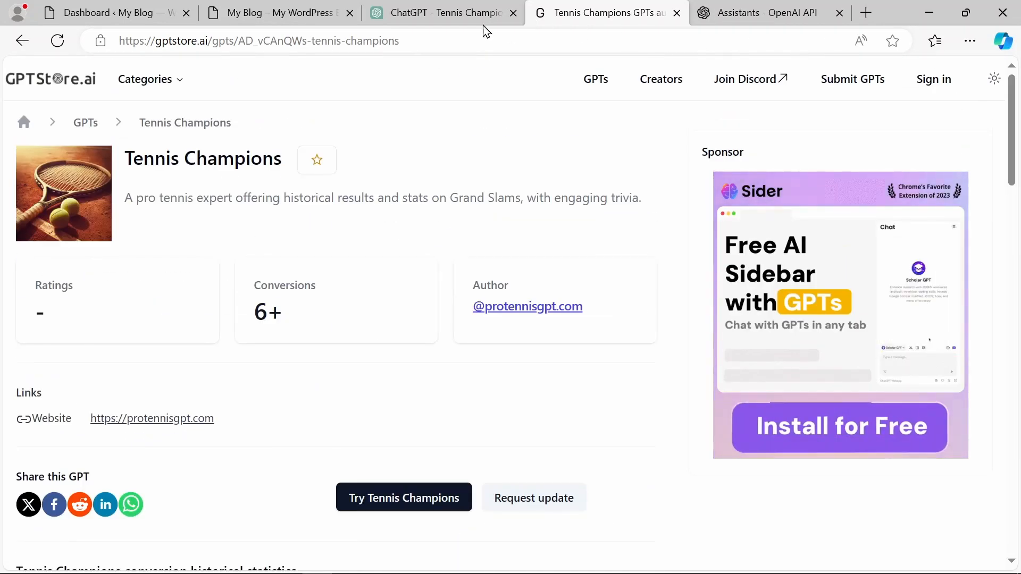
pyautogui.moveTo(426, 18)
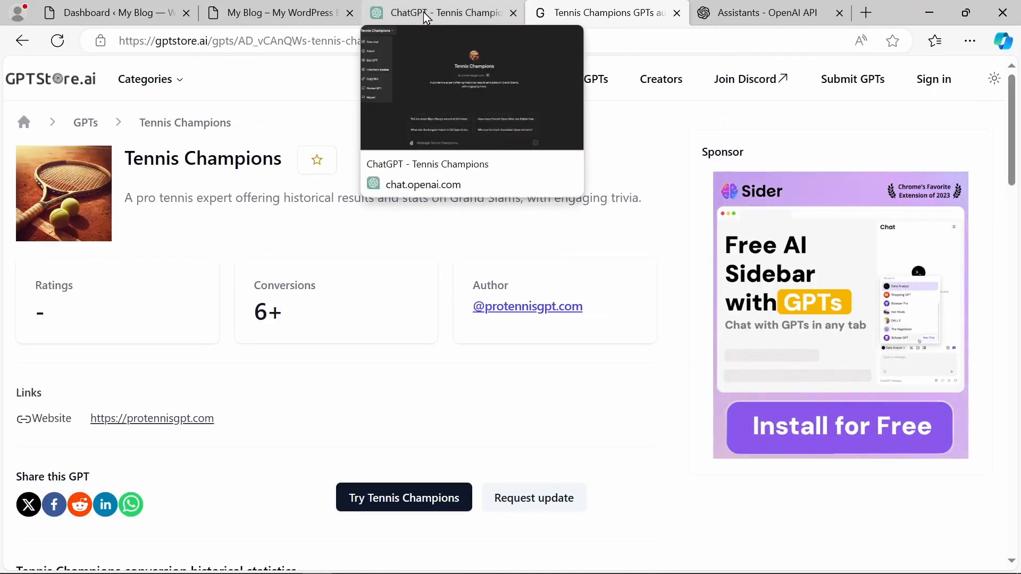
# Close the Tennis Champions GPT menu and check the blog's embedded chat widget and its reply
pyautogui.click(425, 19)
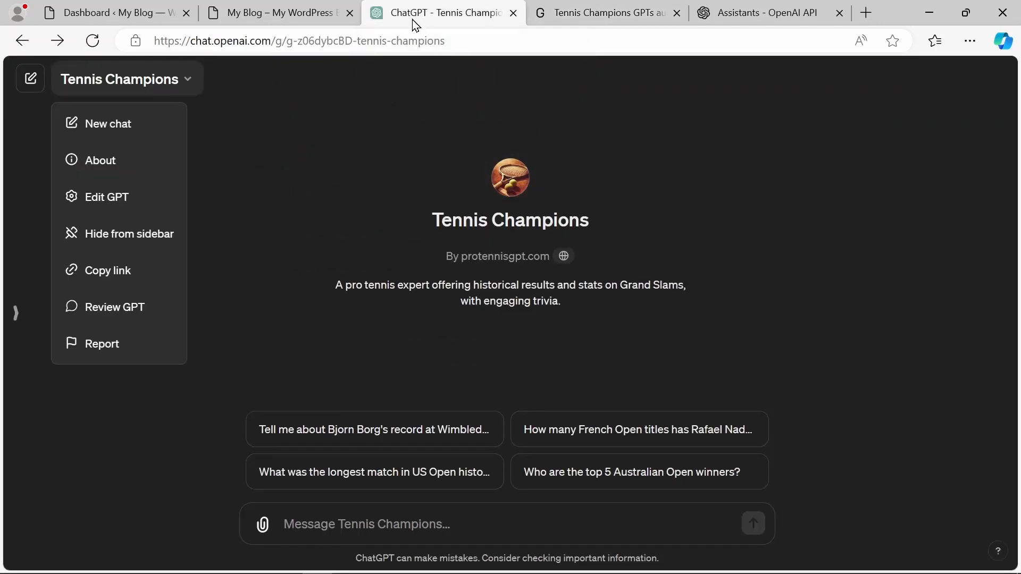
pyautogui.click(322, 219)
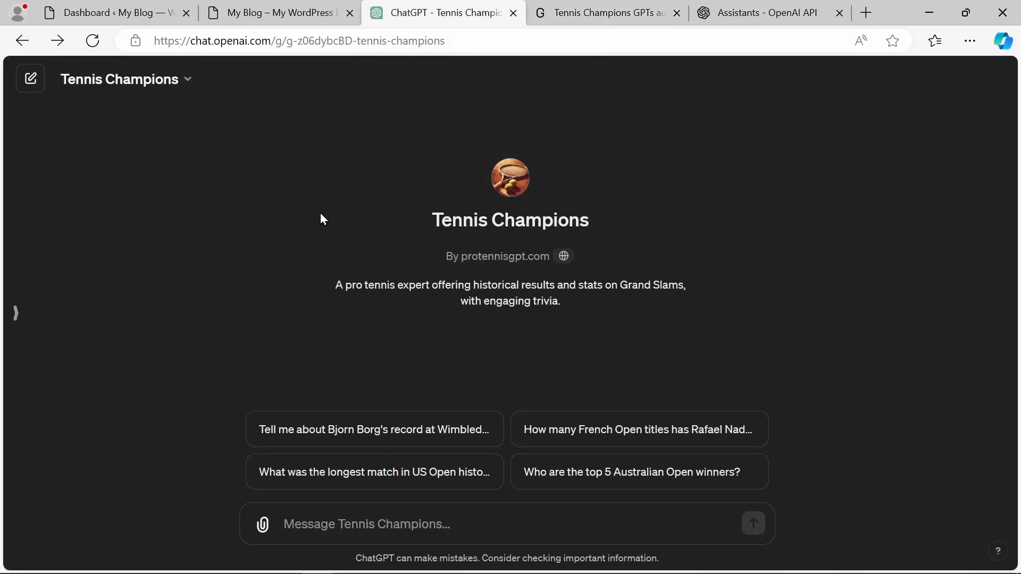
pyautogui.click(279, 13)
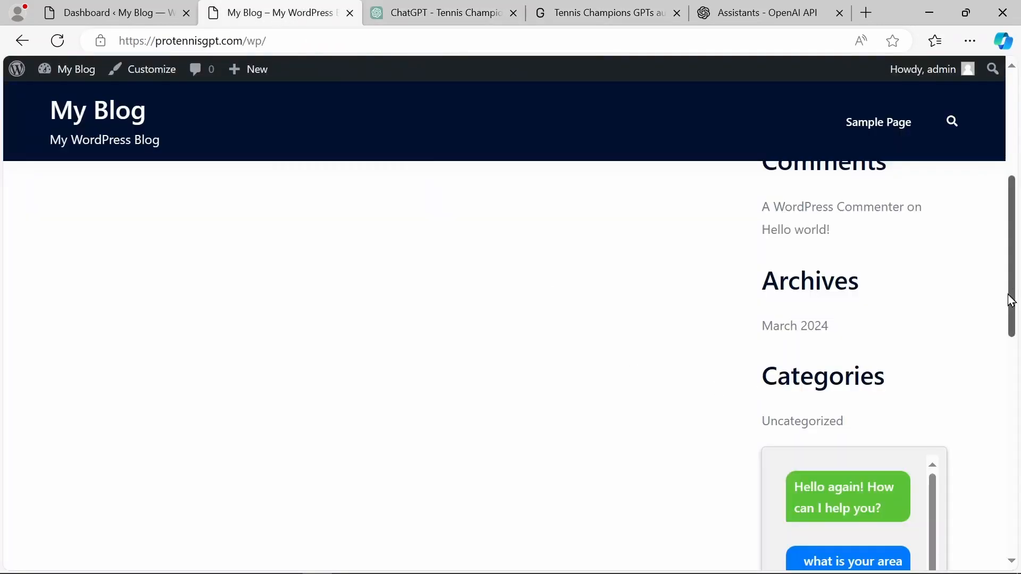
pyautogui.moveTo(1012, 297); pyautogui.dragTo(1013, 430)
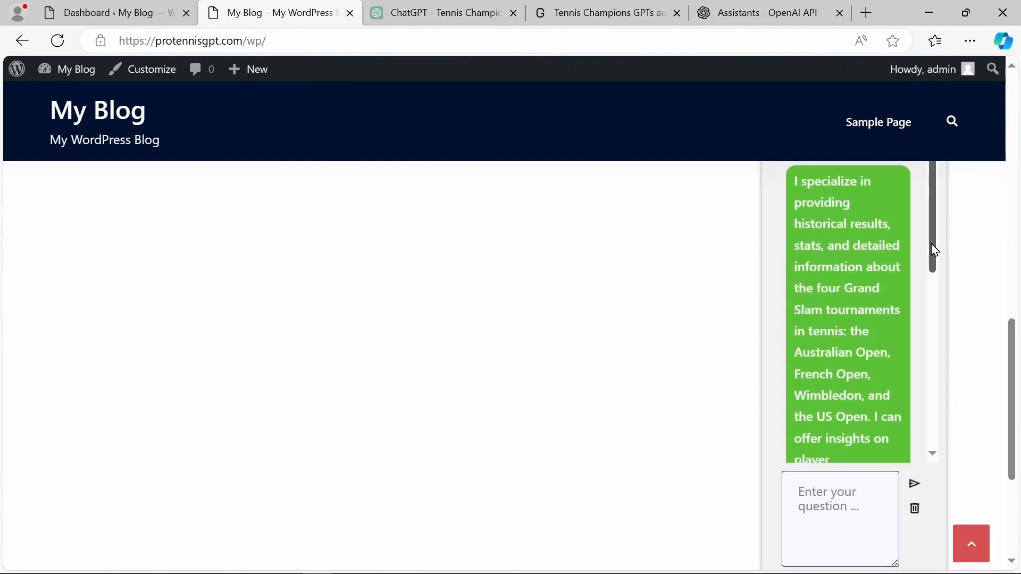
pyautogui.moveTo(932, 245); pyautogui.dragTo(932, 207)
# Compare with the GPTStore.ai listing, recheck the blog widget, and return to ChatGPT's Tennis Champions page
pyautogui.click(544, 12)
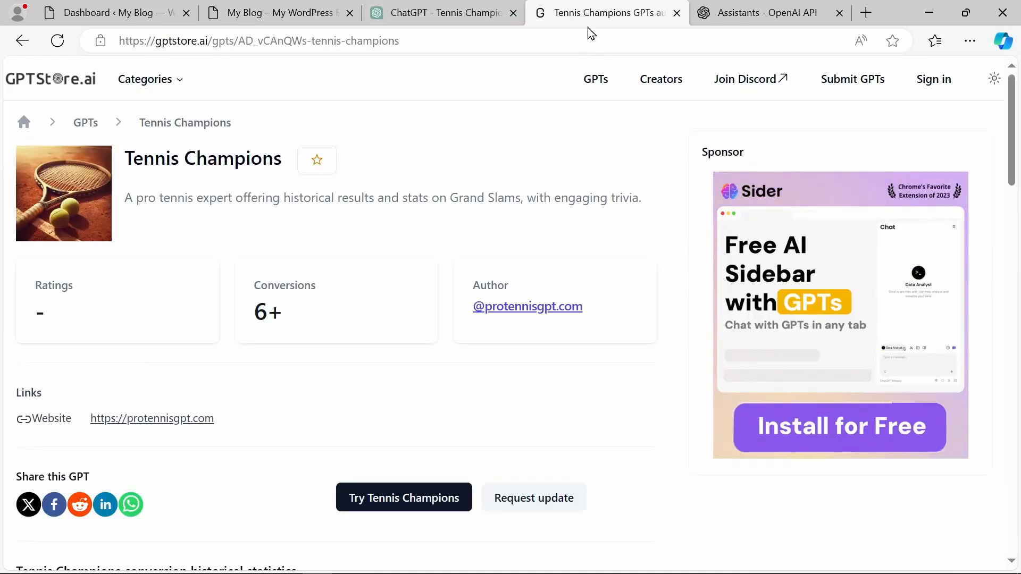
pyautogui.click(273, 13)
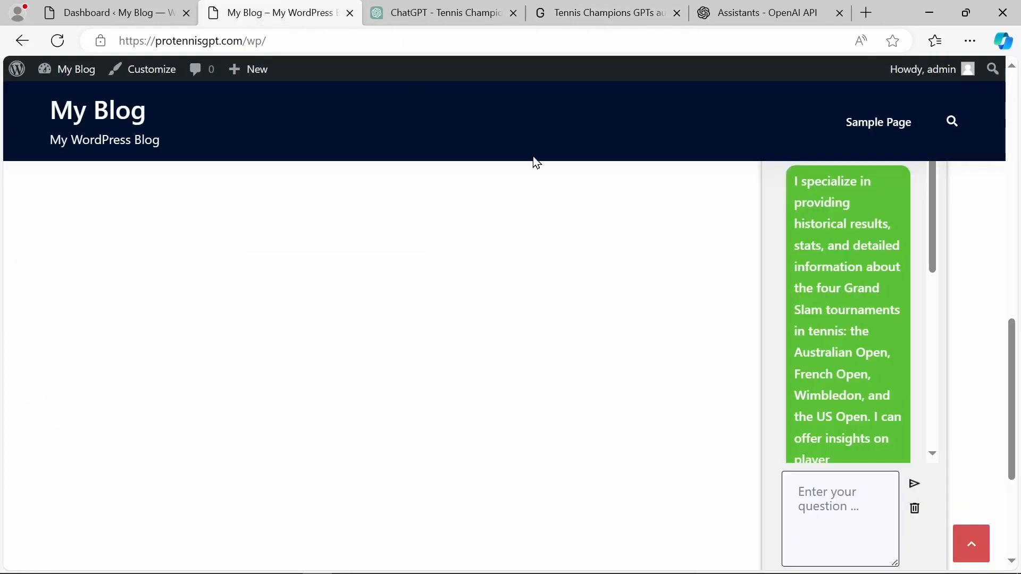
pyautogui.moveTo(1013, 448); pyautogui.dragTo(998, 200)
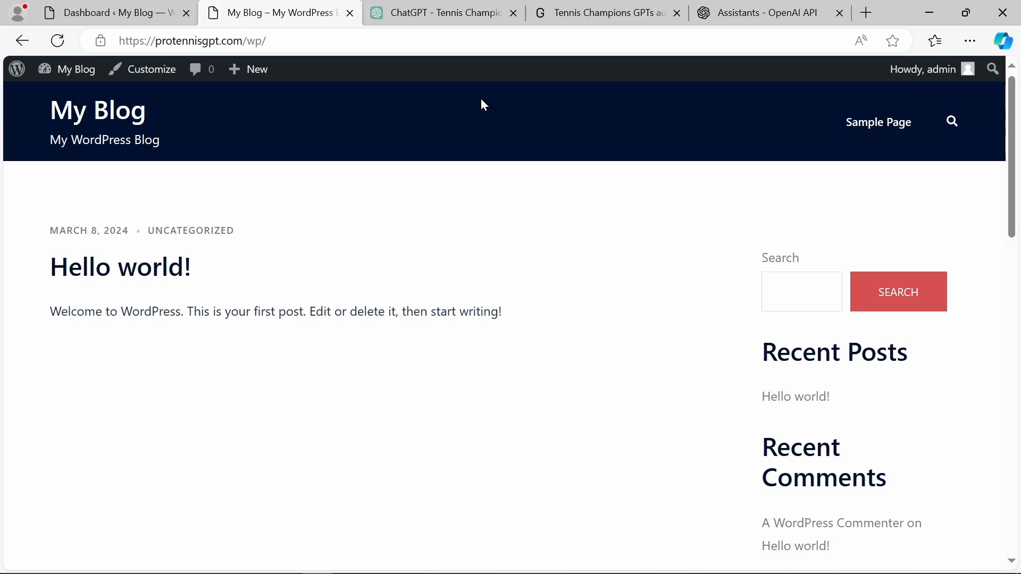
pyautogui.click(445, 12)
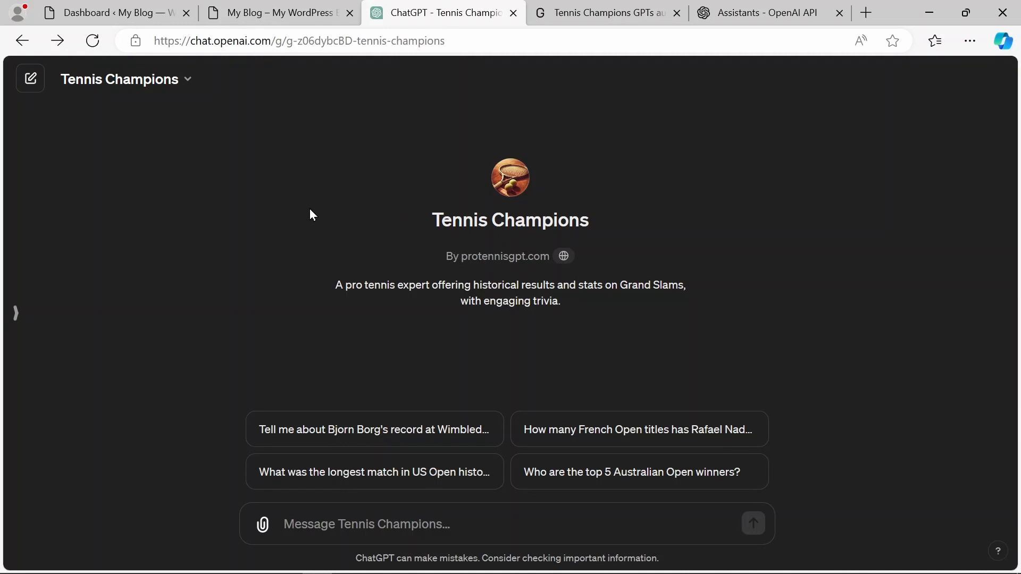
# Look over the Tennis Champions GPT options, then switch to the WordPress Dashboard with Ctrl+1
pyautogui.click(185, 88)
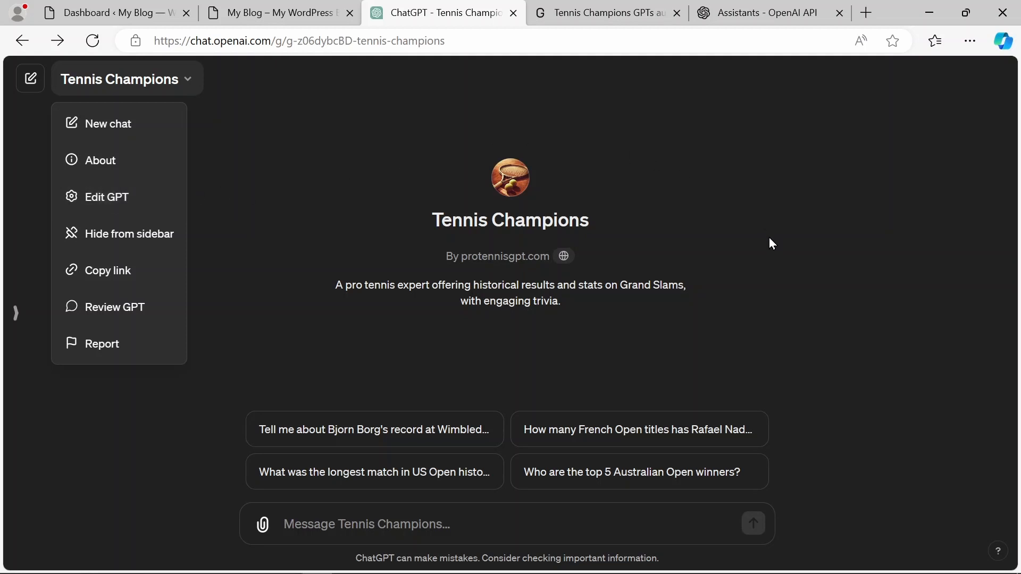
pyautogui.hotkey('ctrl', '1')
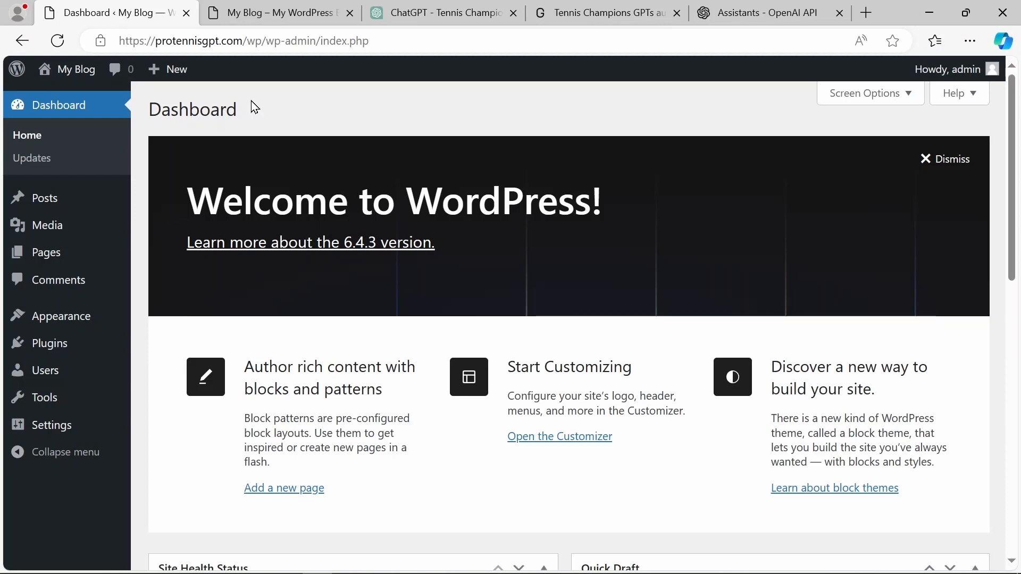
# Go to Plugins > Add New Plugin and search for chatbot plugins with 'cha'
pyautogui.moveTo(250, 107); pyautogui.dragTo(154, 113)
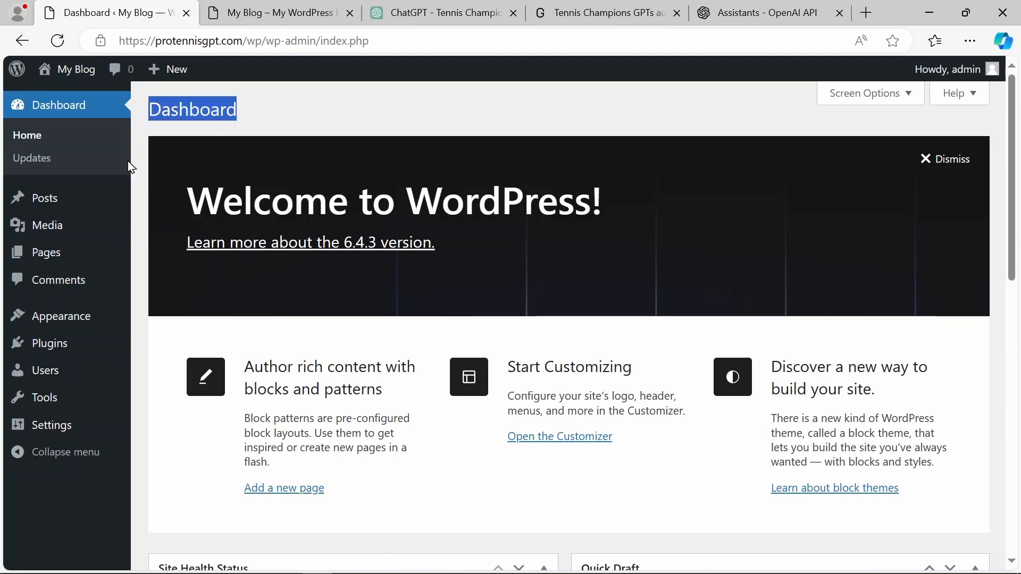
pyautogui.moveTo(75, 340)
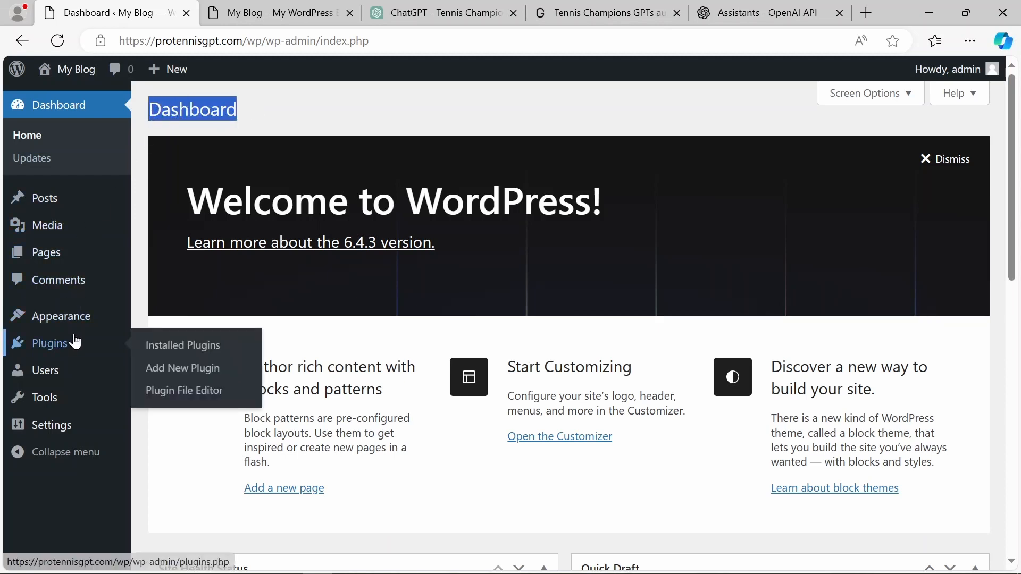
pyautogui.click(167, 372)
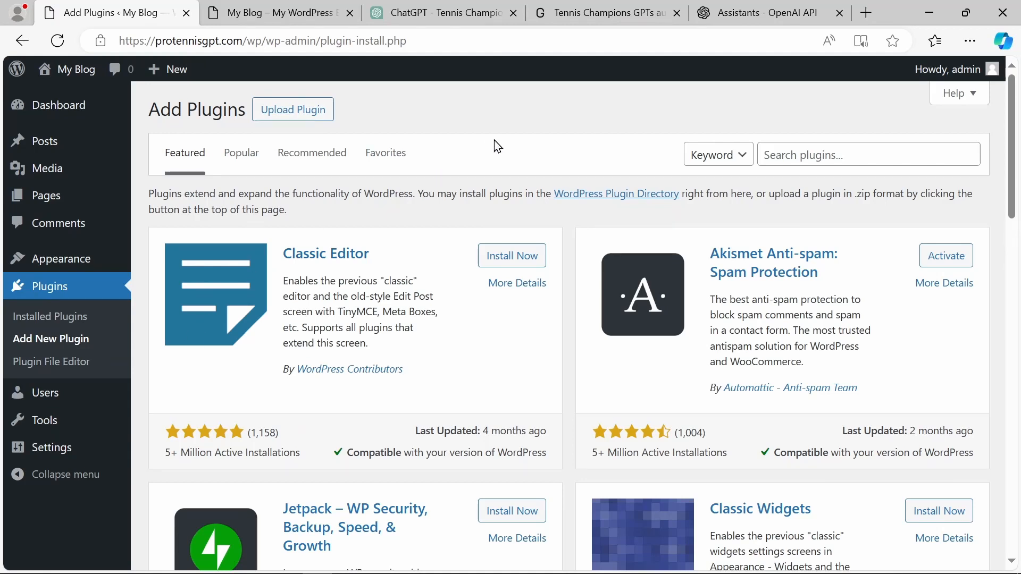
pyautogui.click(810, 149)
pyautogui.write('chatbot')
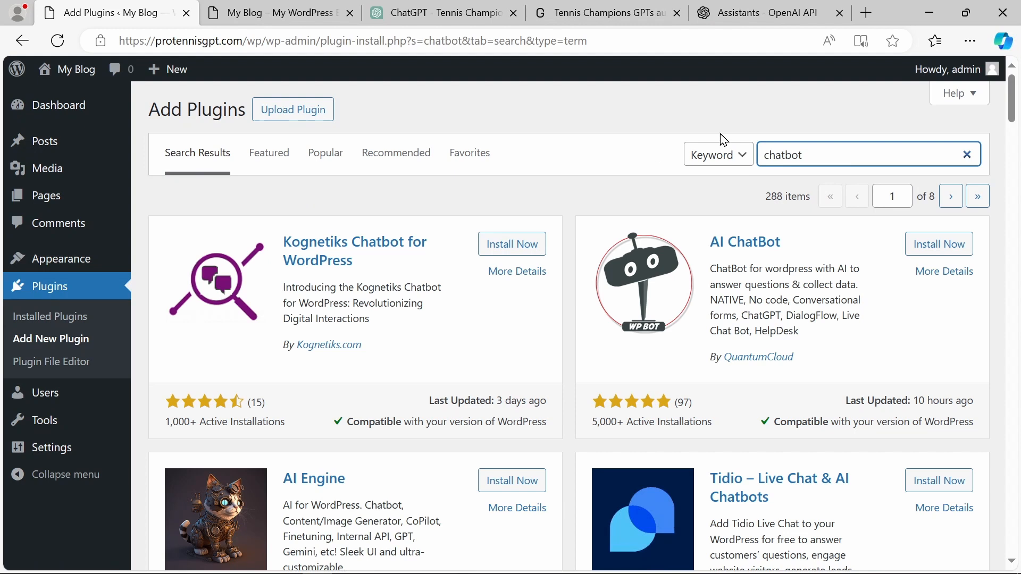
pyautogui.moveTo(1012, 99); pyautogui.dragTo(1014, 108)
pyautogui.scroll(-1, 475, 371)
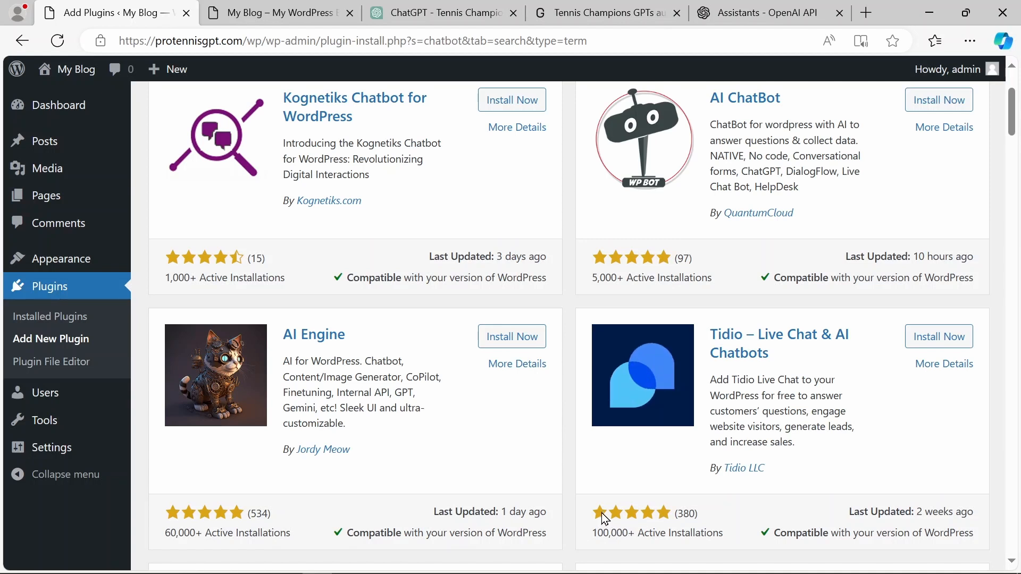
pyautogui.scroll(1, 520, 335)
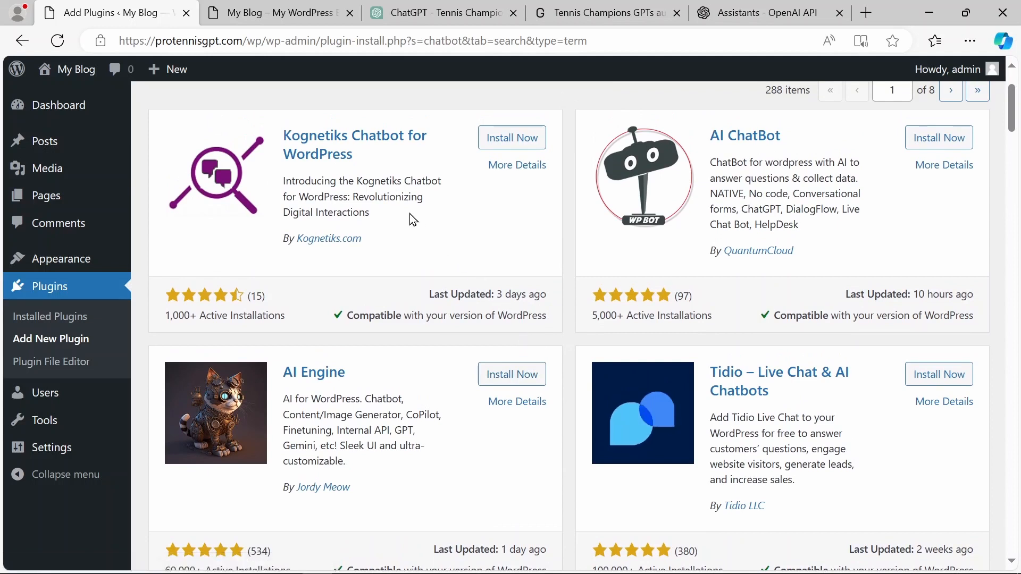
pyautogui.scroll(1, 342, 156)
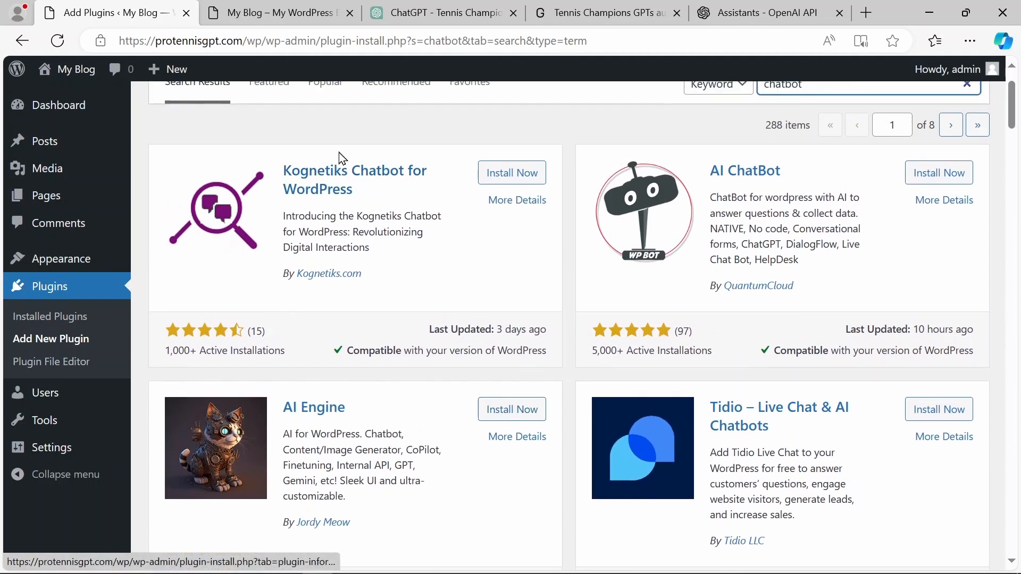
# Install and activate the Kognetiks Chatbot 1.9.1 plugin
pyautogui.click(501, 179)
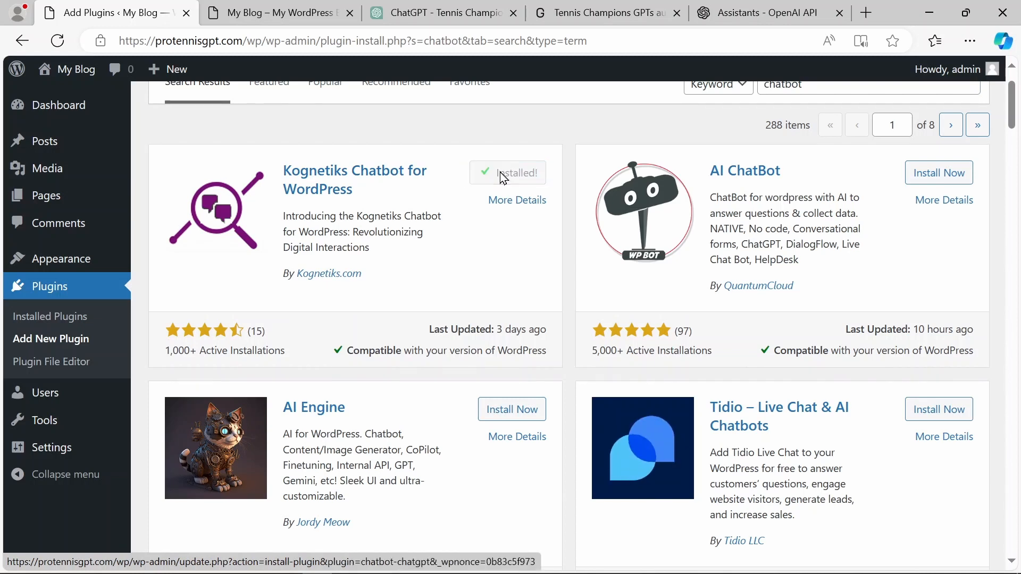
pyautogui.click(516, 170)
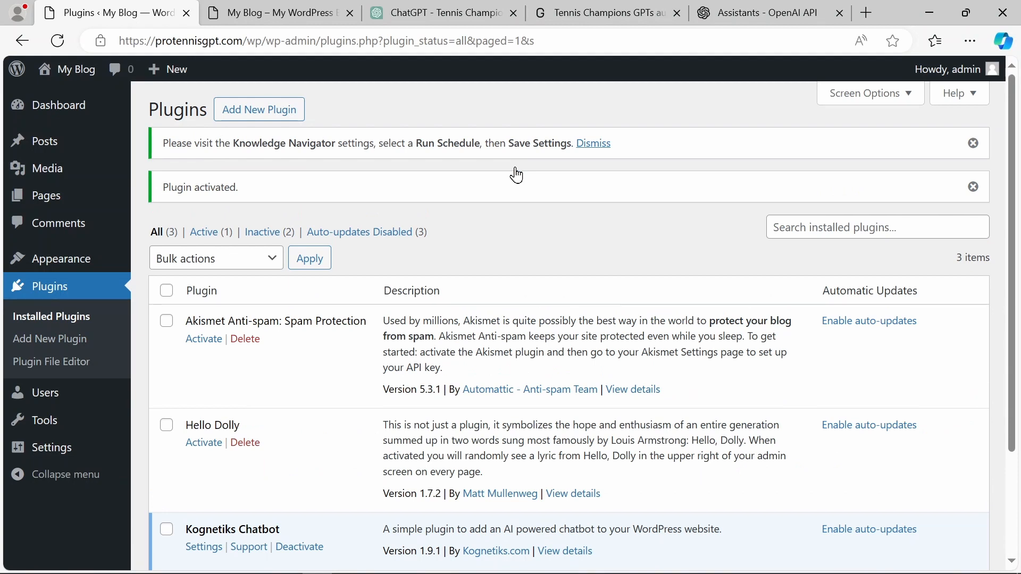
pyautogui.scroll(-3, 516, 175)
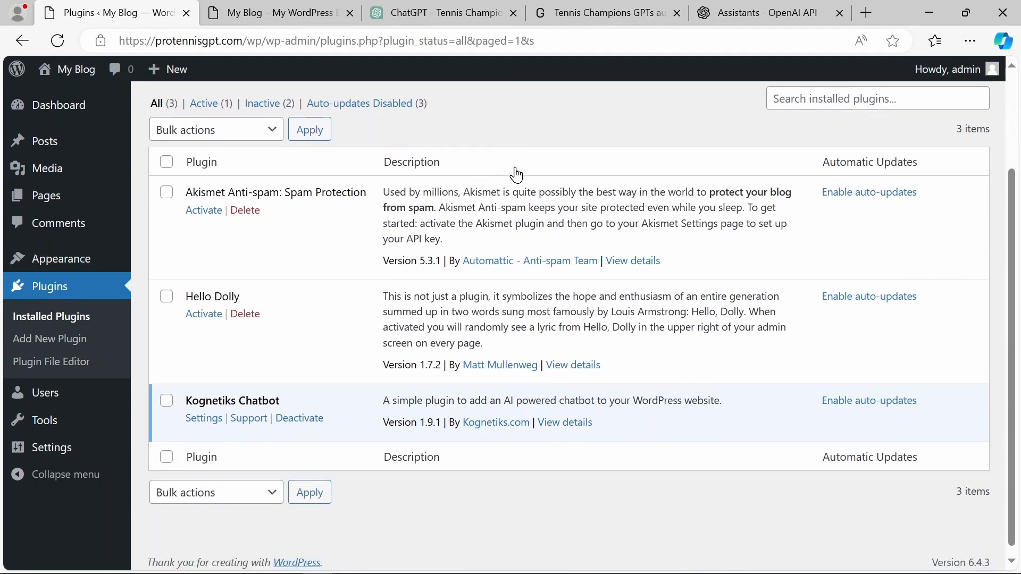
pyautogui.scroll(2, 515, 174)
pyautogui.scroll(-2, 514, 174)
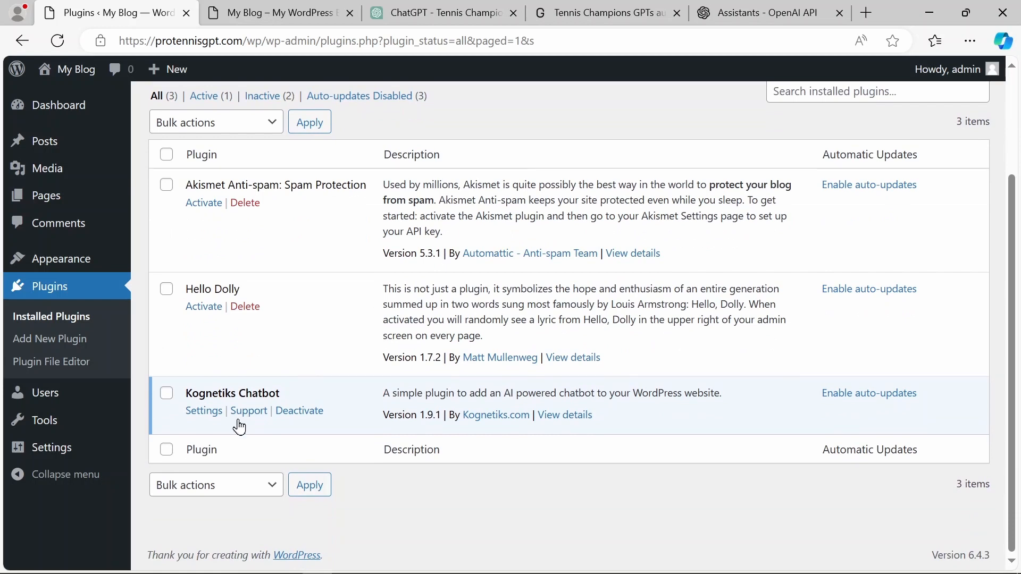
# In the Kognetiks Chatbot settings, rename the chatbot to 'Tennis Champions'
pyautogui.click(208, 414)
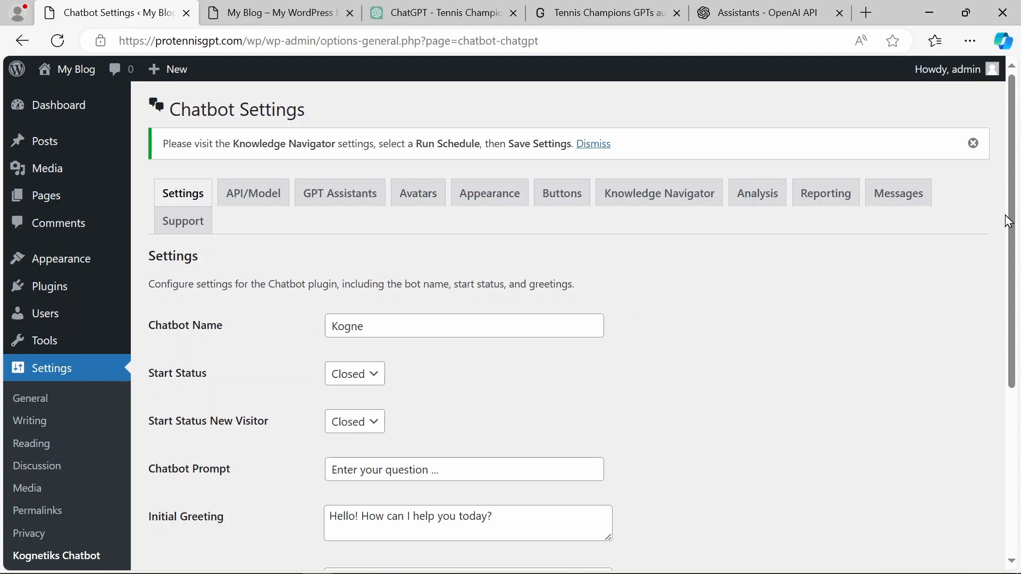
pyautogui.moveTo(1007, 221); pyautogui.dragTo(910, 271)
pyautogui.scroll(3, 904, 266)
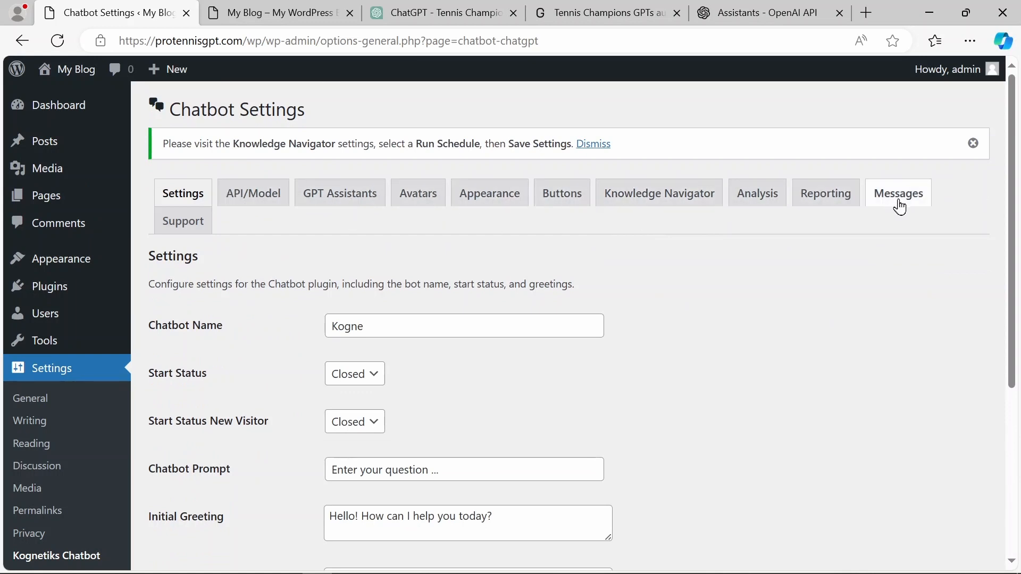
pyautogui.click(475, 321)
pyautogui.moveTo(462, 320); pyautogui.dragTo(270, 311)
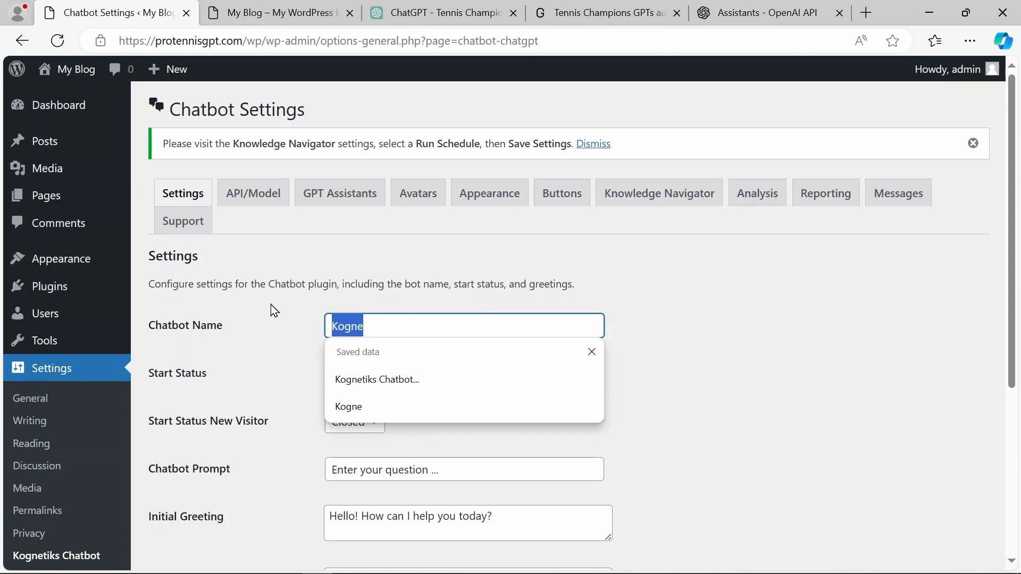
pyautogui.write('Tennis Cham')
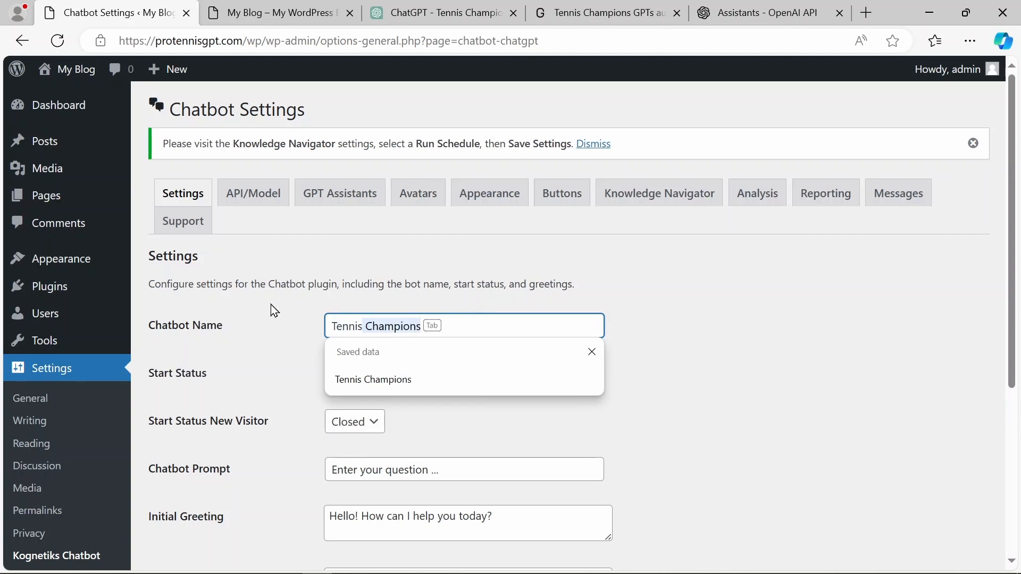
pyautogui.write('pions')
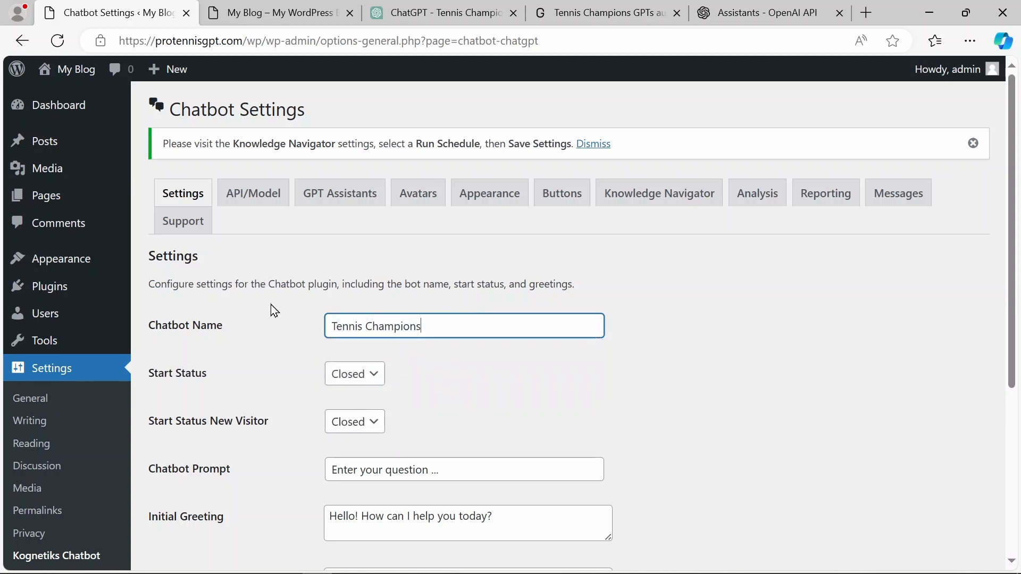
pyautogui.click(515, 290)
# Set Start Status and Start Status New Visitor to Open and save the settings
pyautogui.scroll(-3, 515, 290)
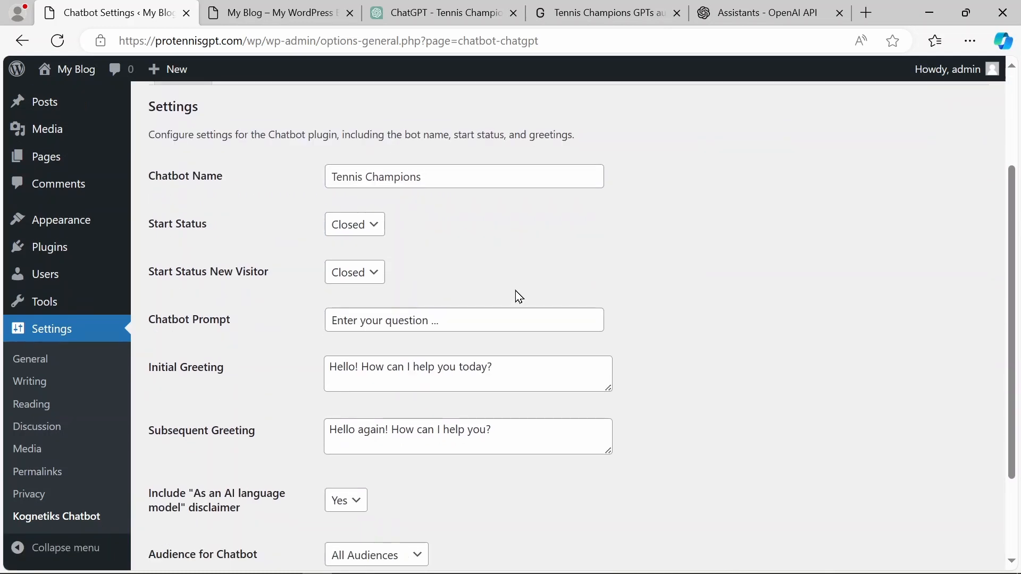
pyautogui.click(381, 229)
pyautogui.click(369, 248)
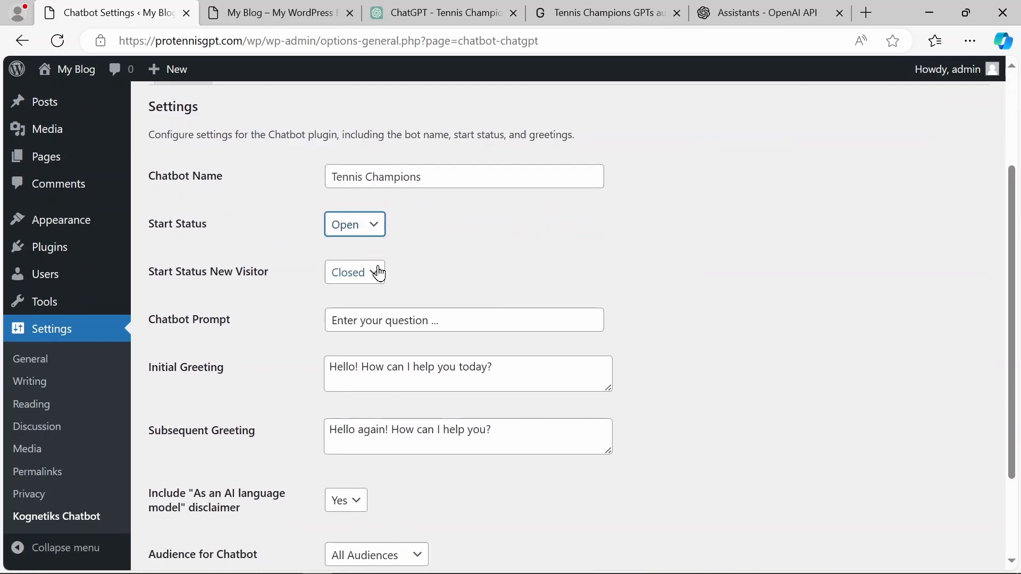
pyautogui.click(380, 274)
pyautogui.click(361, 297)
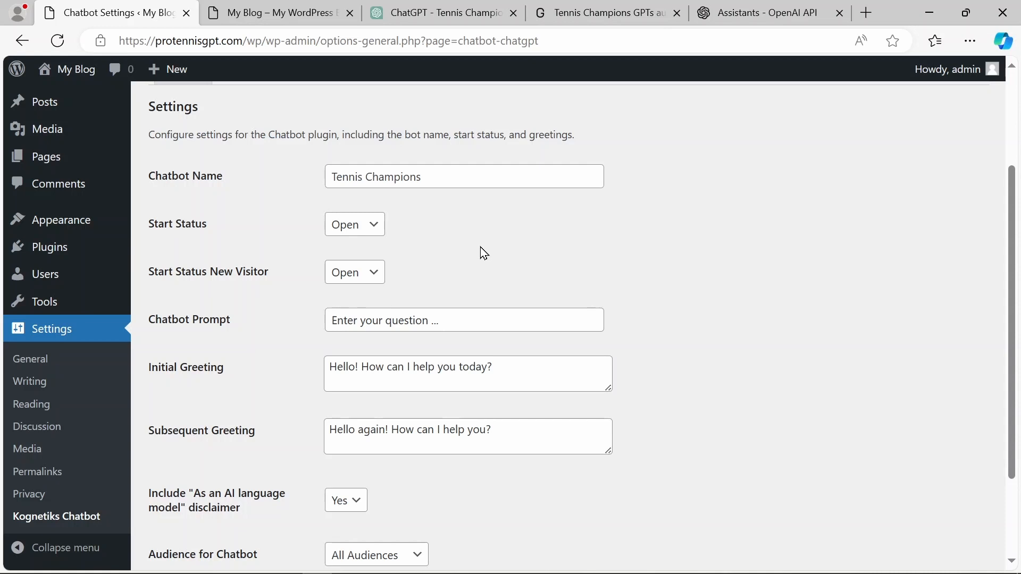
pyautogui.scroll(-3, 480, 246)
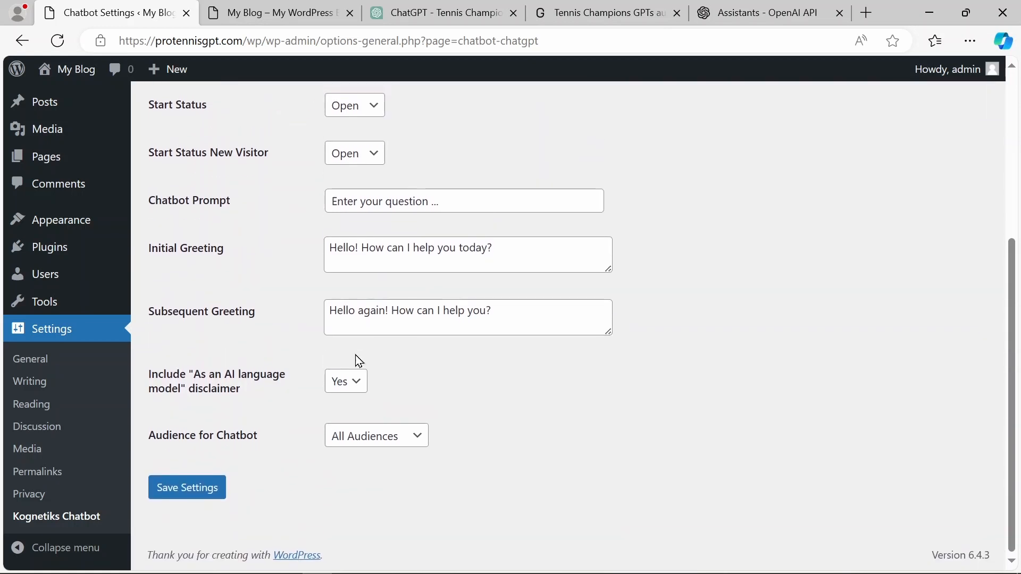
pyautogui.click(209, 495)
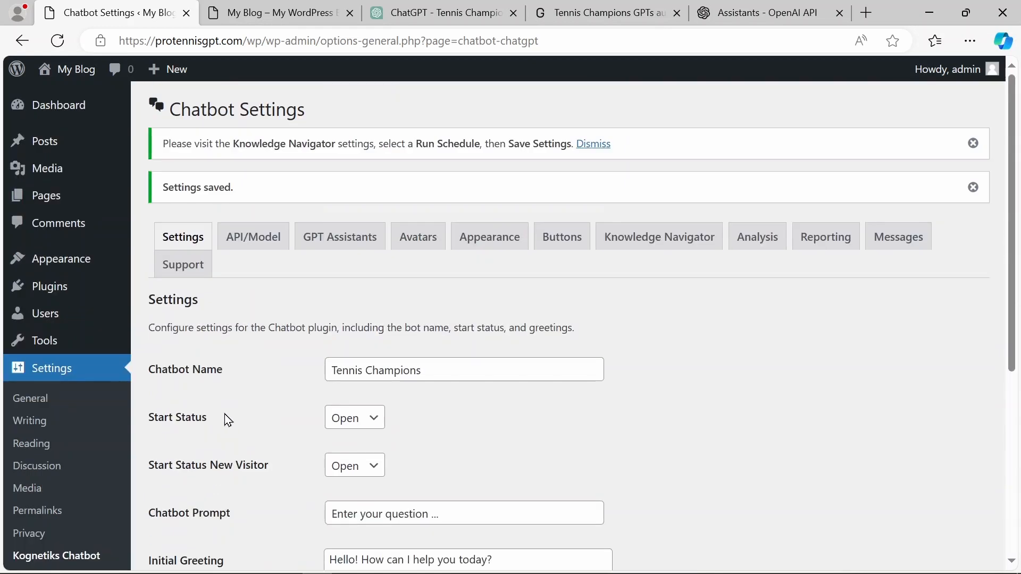
pyautogui.click(243, 254)
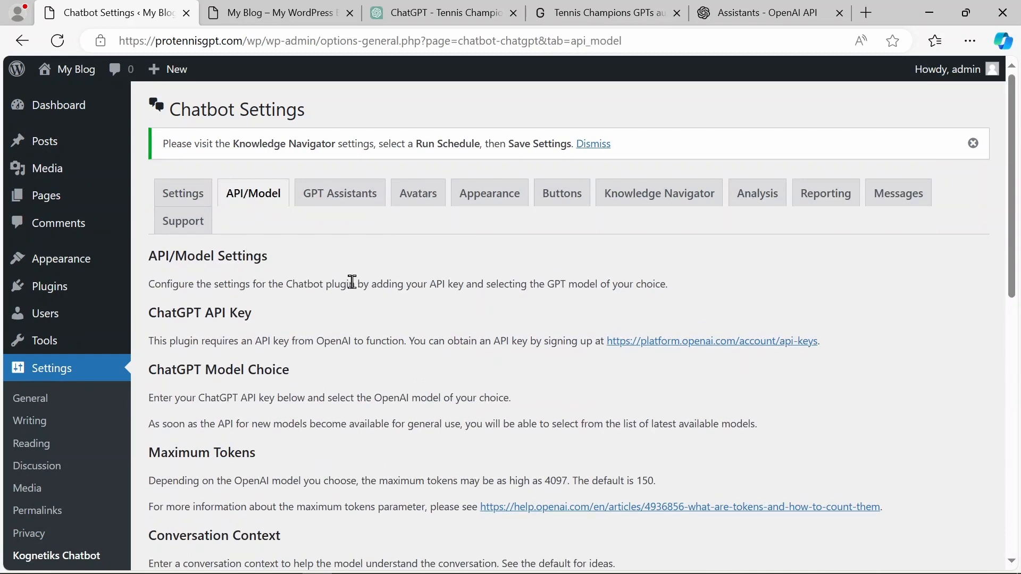
pyautogui.scroll(-9, 352, 281)
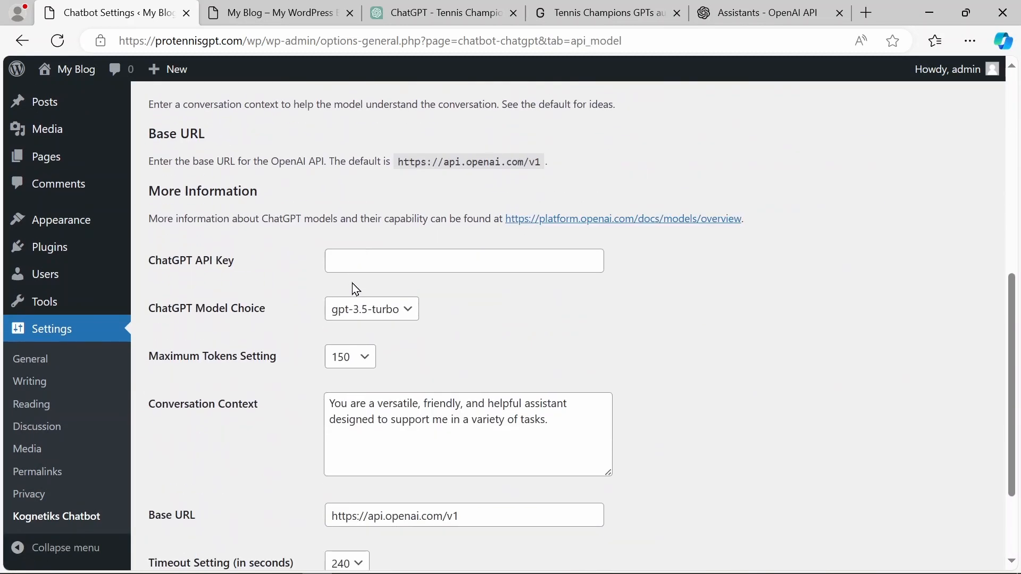
pyautogui.scroll(3, 355, 289)
pyautogui.scroll(-3, 353, 290)
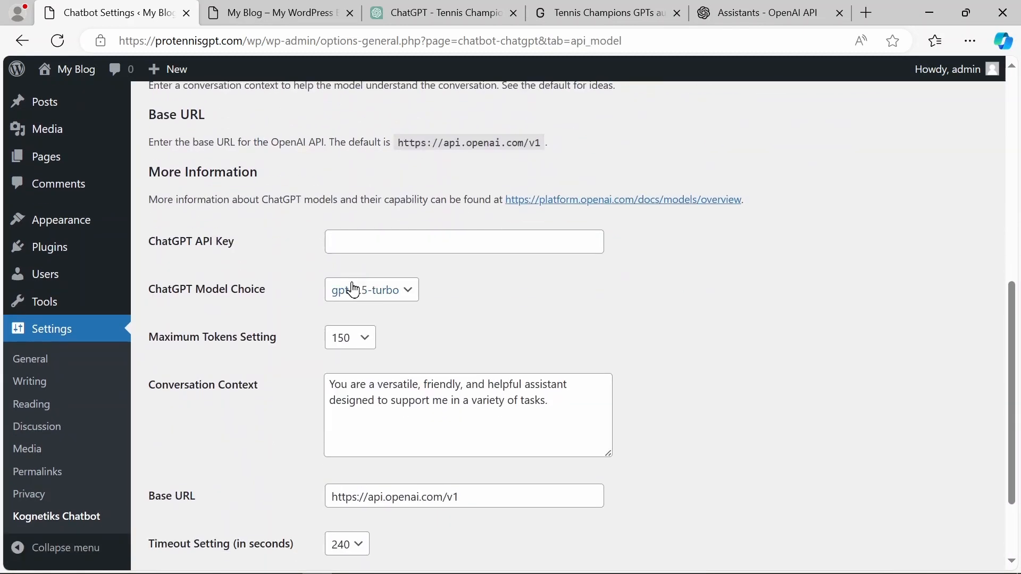
pyautogui.scroll(-2, 354, 290)
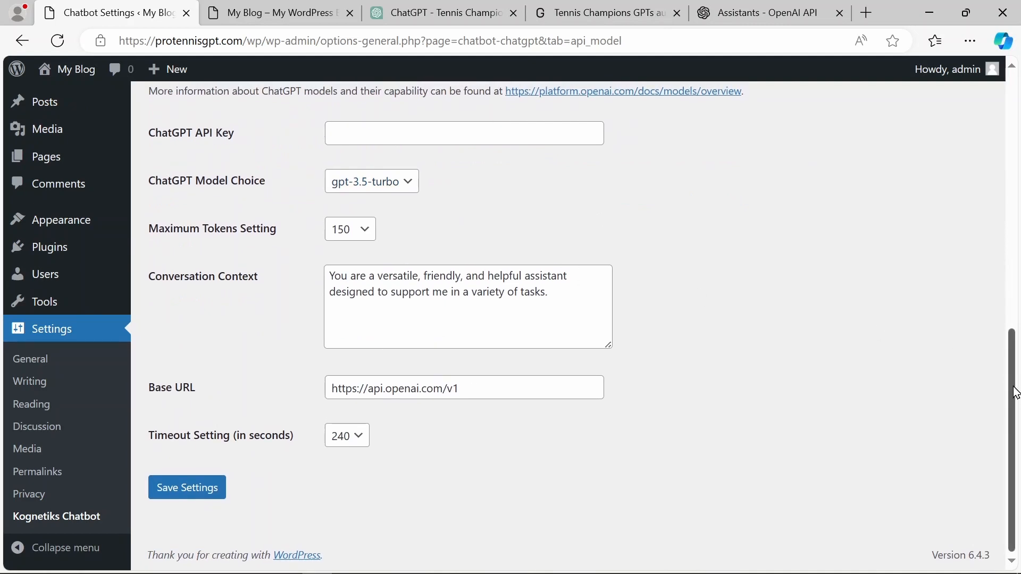
pyautogui.scroll(4, 1016, 394)
pyautogui.scroll(-2, 891, 340)
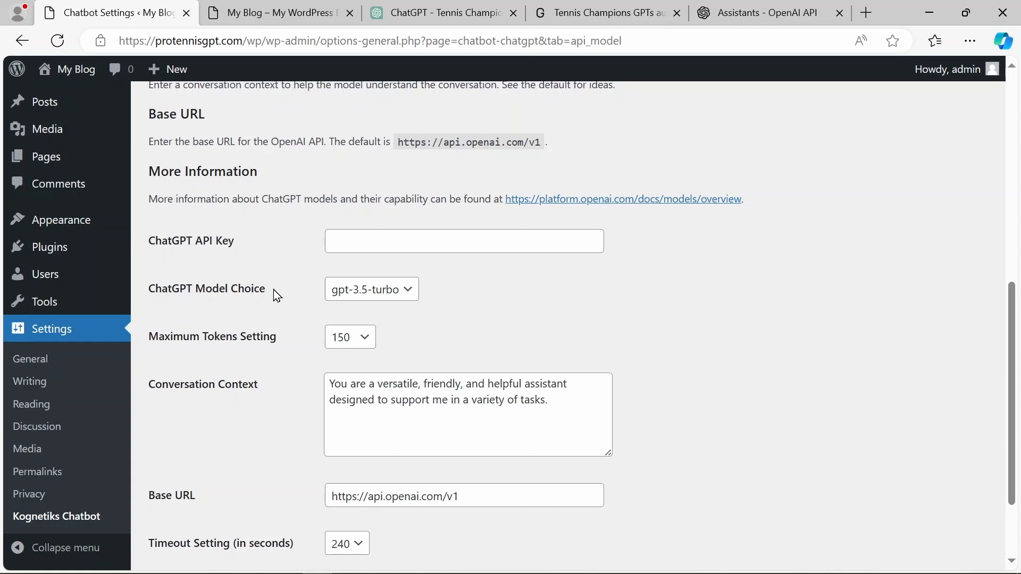
pyautogui.click(398, 288)
pyautogui.click(480, 297)
pyautogui.scroll(-2, 480, 296)
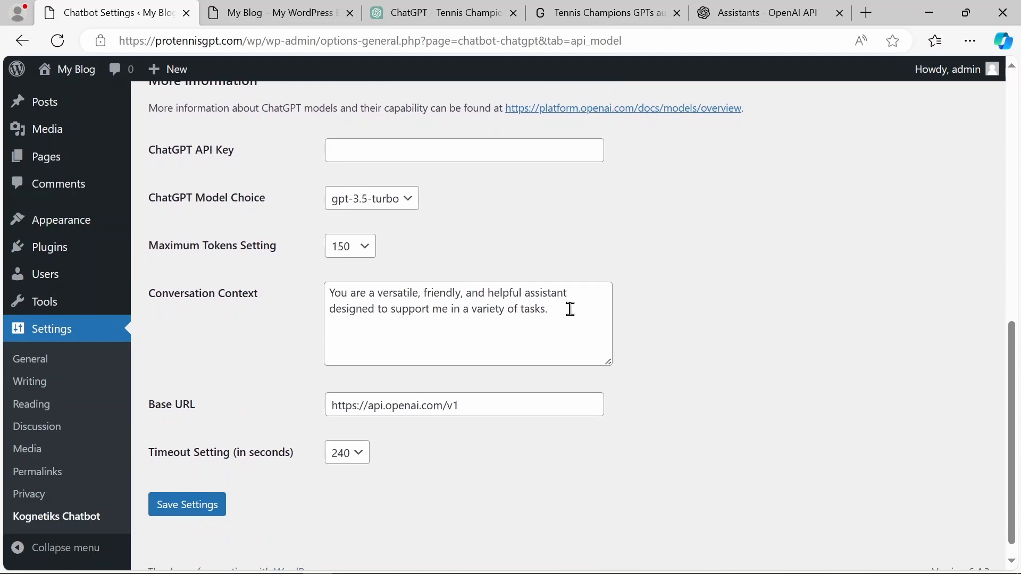
pyautogui.moveTo(570, 309); pyautogui.dragTo(315, 303)
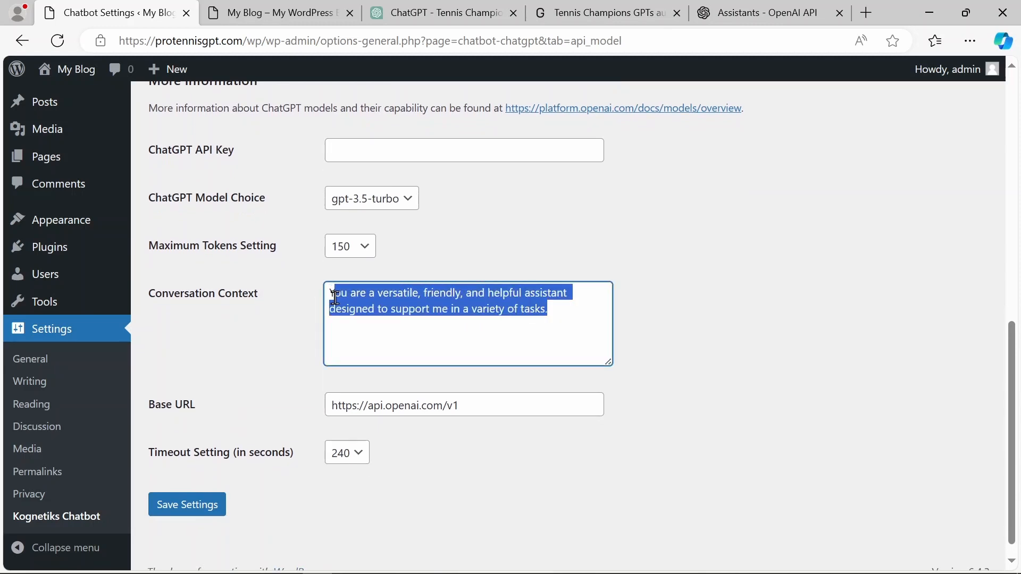
pyautogui.click(732, 351)
pyautogui.scroll(5, 731, 351)
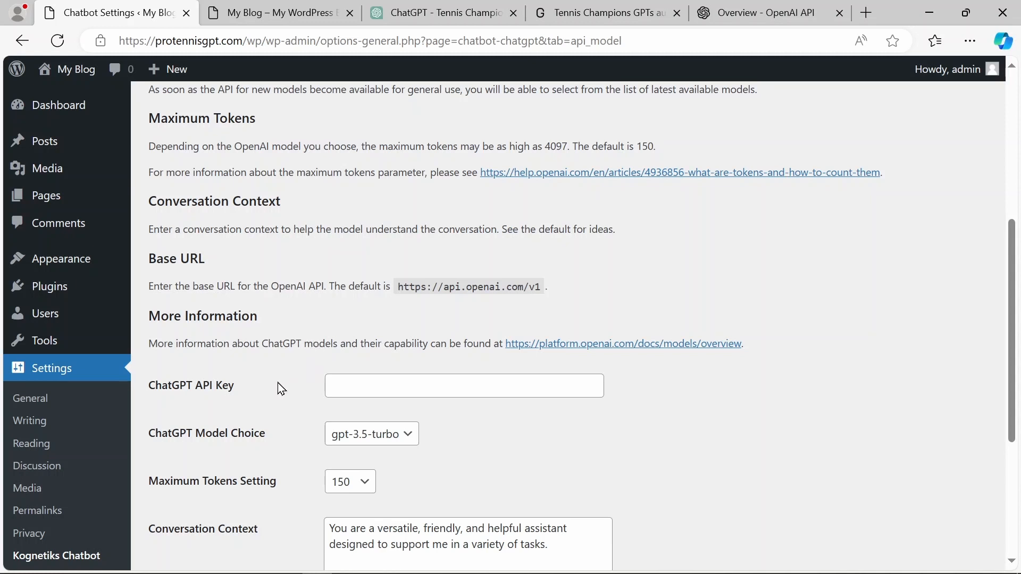
pyautogui.moveTo(278, 384); pyautogui.dragTo(233, 381)
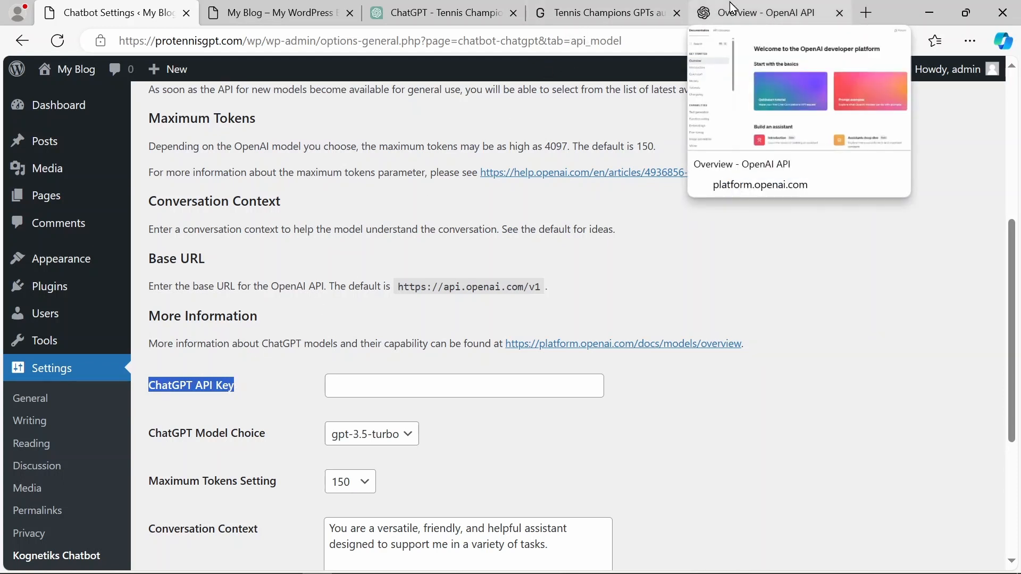
# Open the API keys page on the OpenAI Platform
pyautogui.click(760, 13)
pyautogui.moveTo(155, 41); pyautogui.dragTo(258, 38)
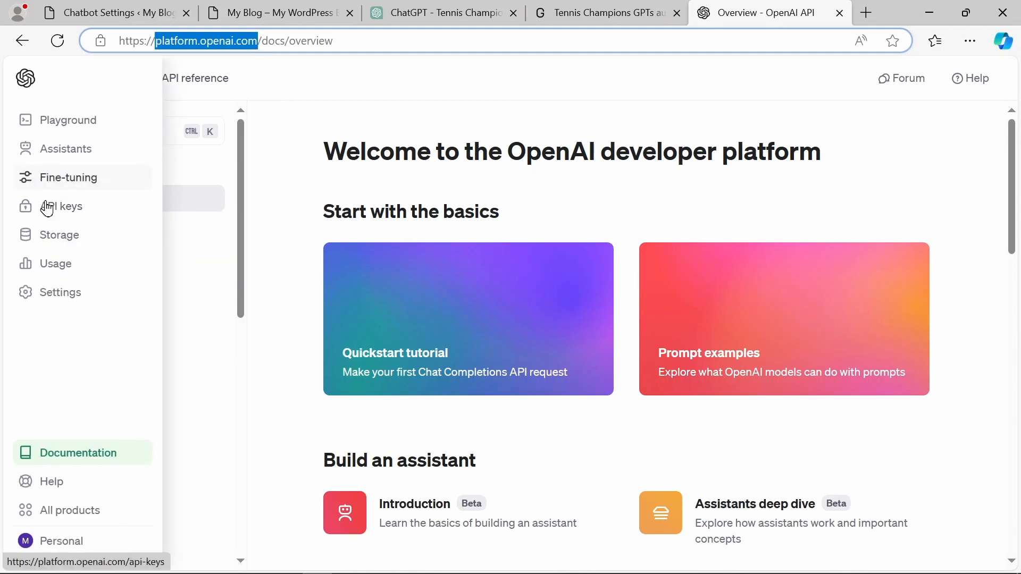
pyautogui.click(48, 211)
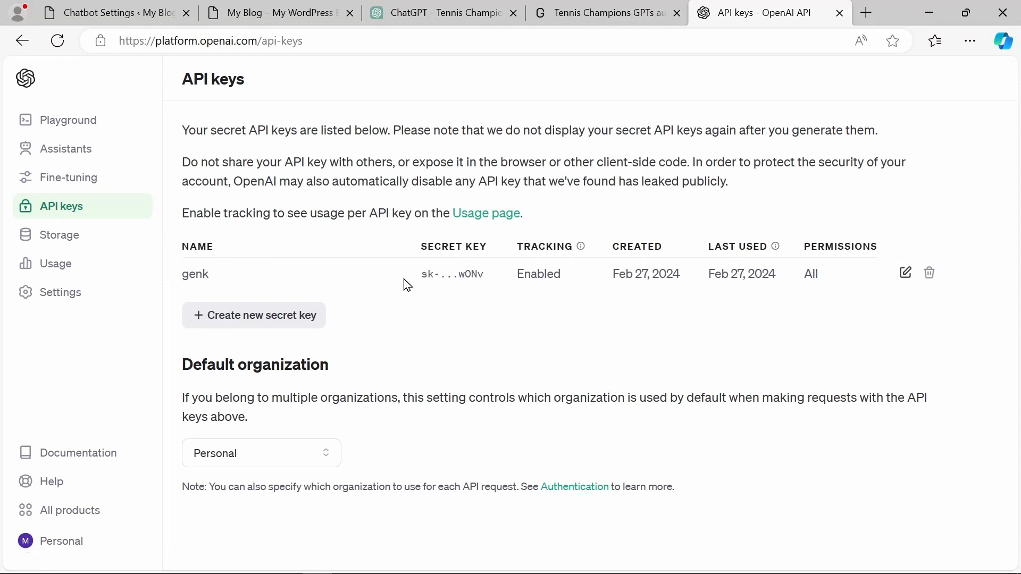
# Create a secret key named 'wordpress', copy it, and return to WordPress's API Key field
pyautogui.click(240, 319)
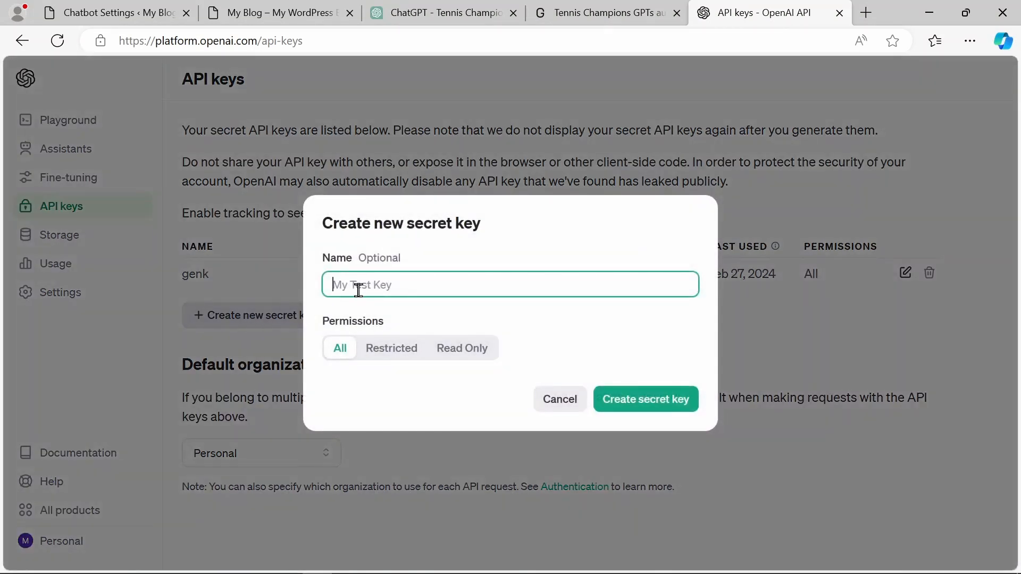
pyautogui.write('wordpress')
pyautogui.click(635, 400)
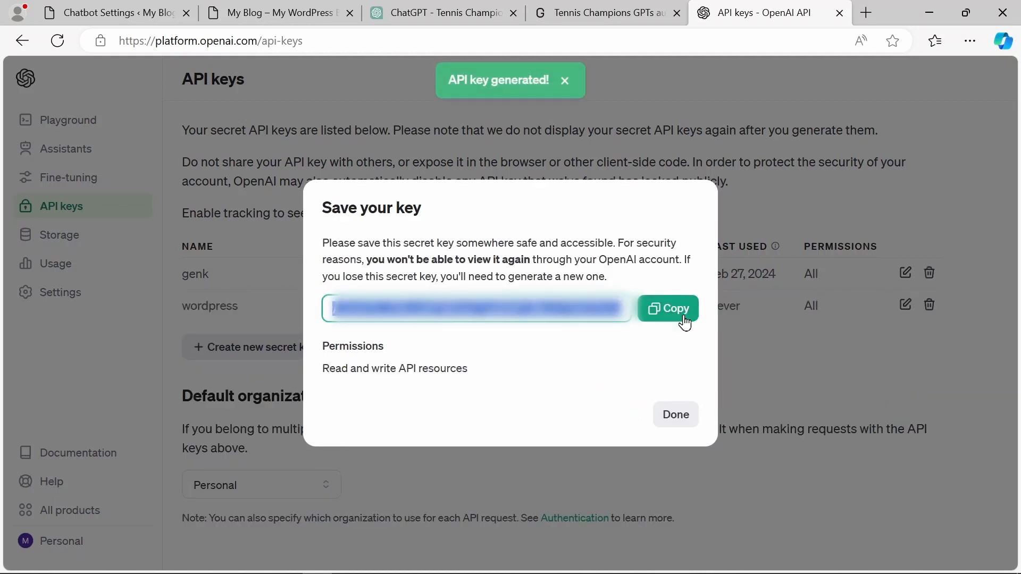
pyautogui.click(682, 318)
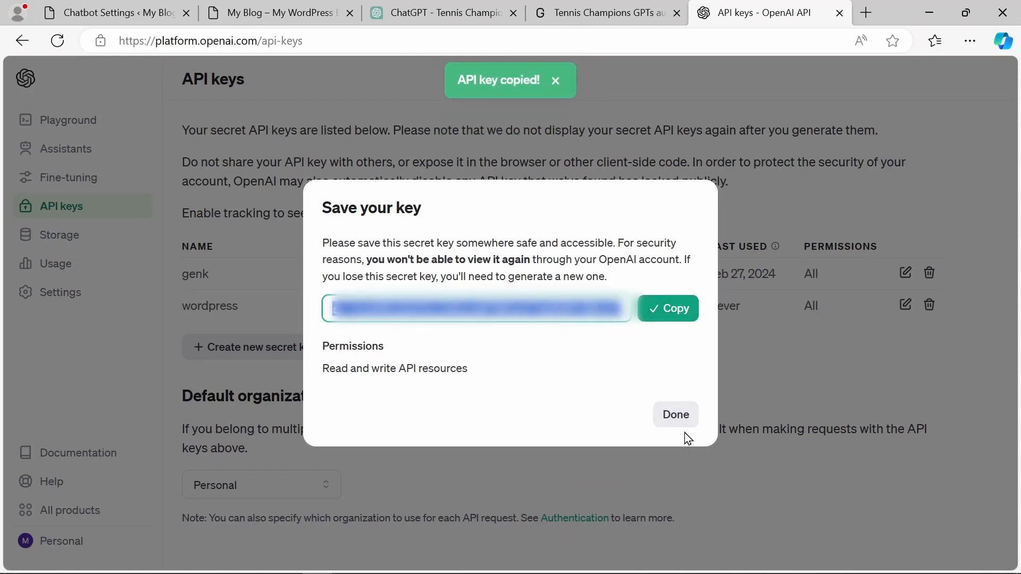
pyautogui.click(676, 416)
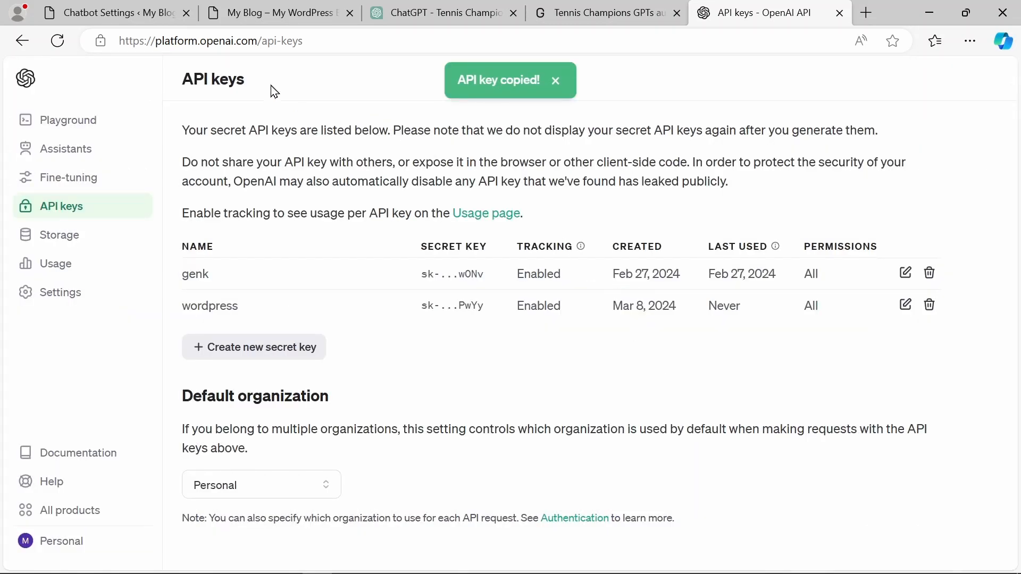
pyautogui.click(141, 12)
pyautogui.click(362, 390)
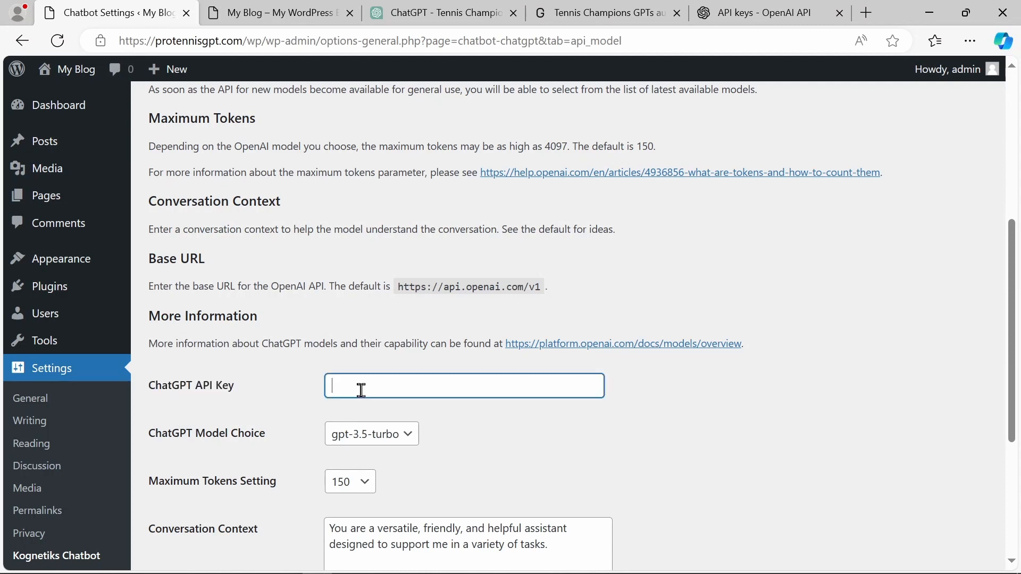
# Paste the copied OpenAI secret key into the ChatGPT API Key field and save the settings
pyautogui.hotkey('ctrl', 'v')
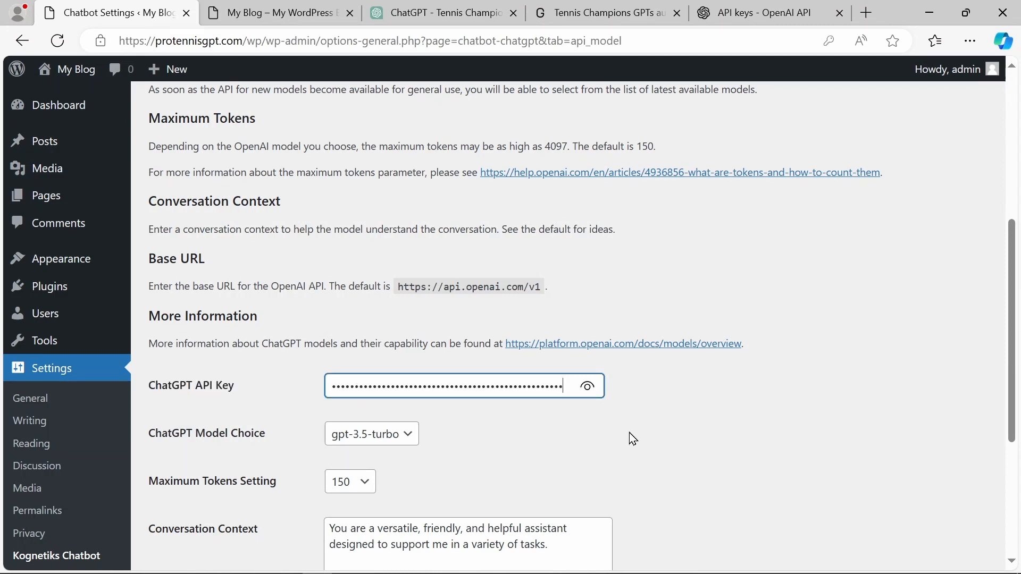
pyautogui.scroll(-4, 630, 433)
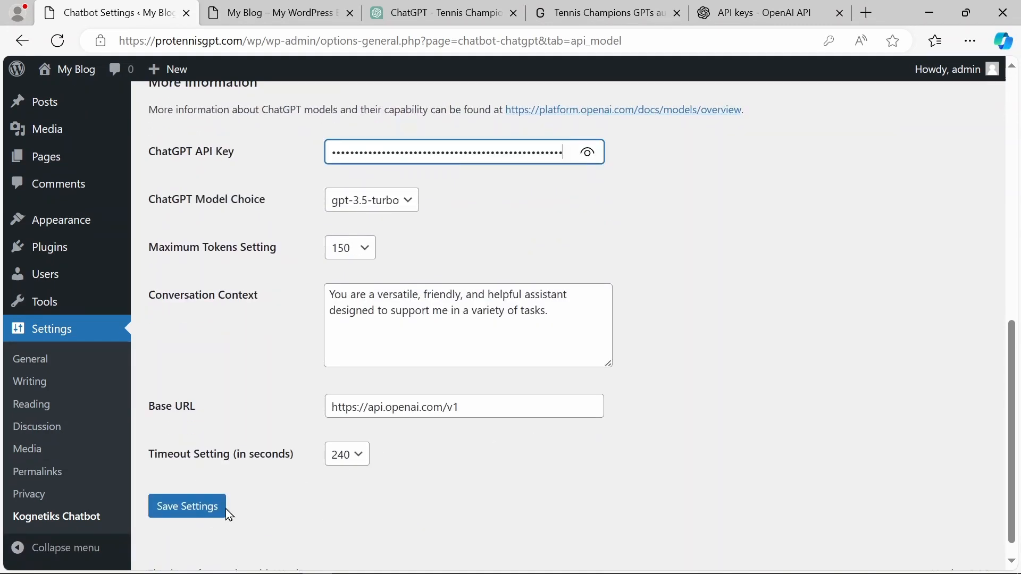
pyautogui.click(205, 509)
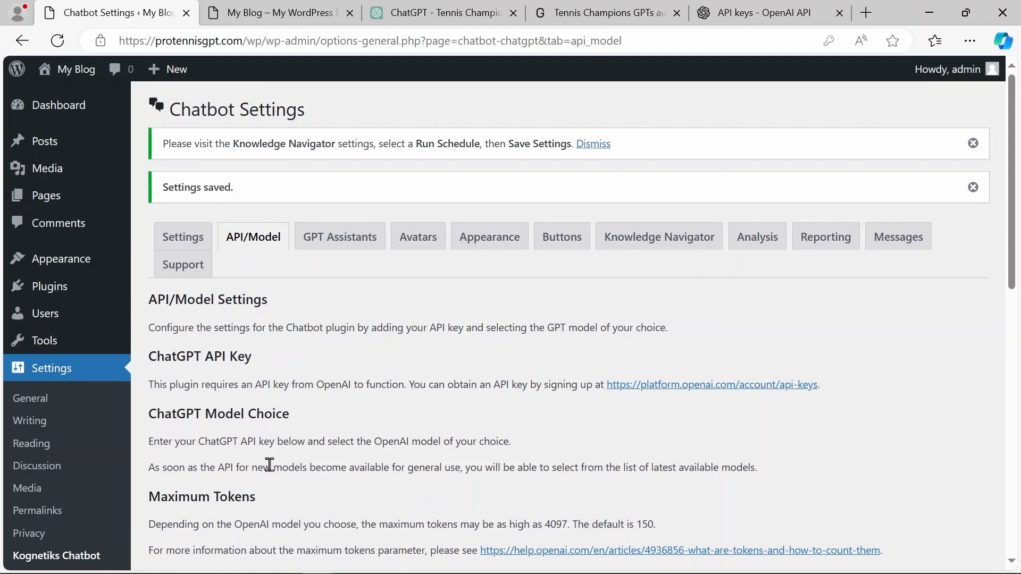
pyautogui.scroll(-5, 269, 466)
pyautogui.scroll(4, 270, 466)
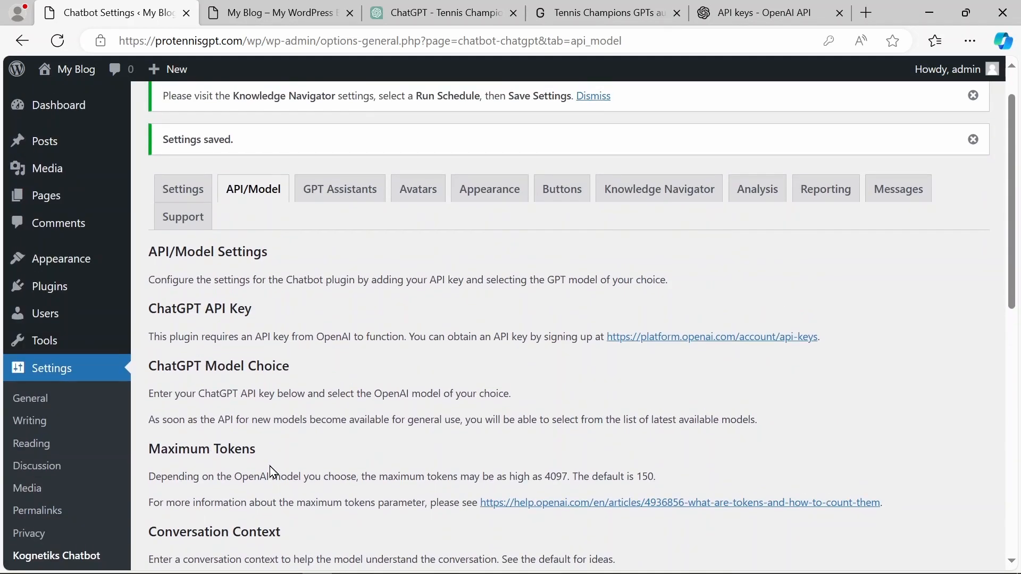
pyautogui.scroll(1, 270, 466)
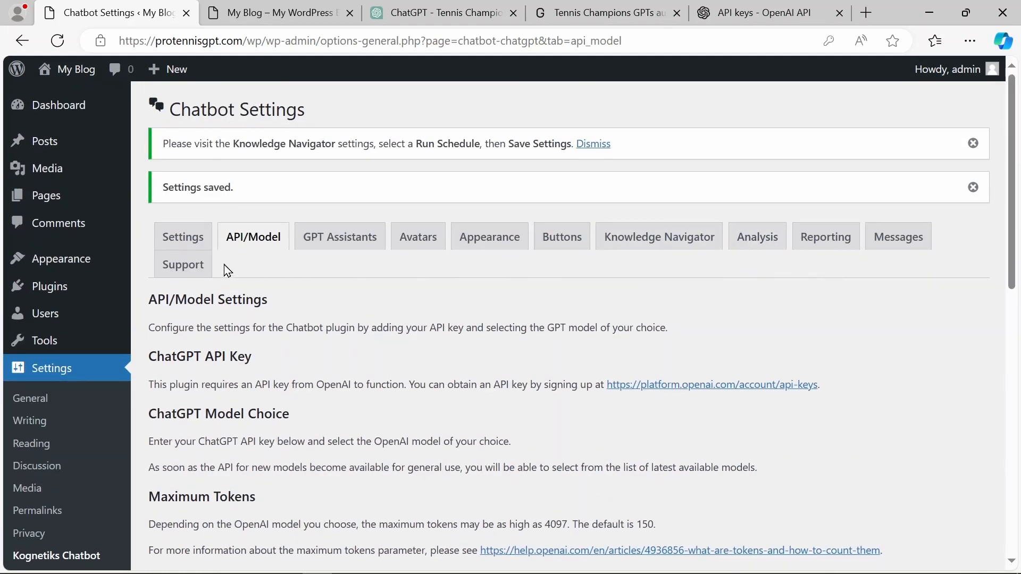
# On the Kognetiks Chatbot Support tab, select the [chatbot style="embedded"] shortcode
pyautogui.click(200, 264)
pyautogui.scroll(-20, 368, 302)
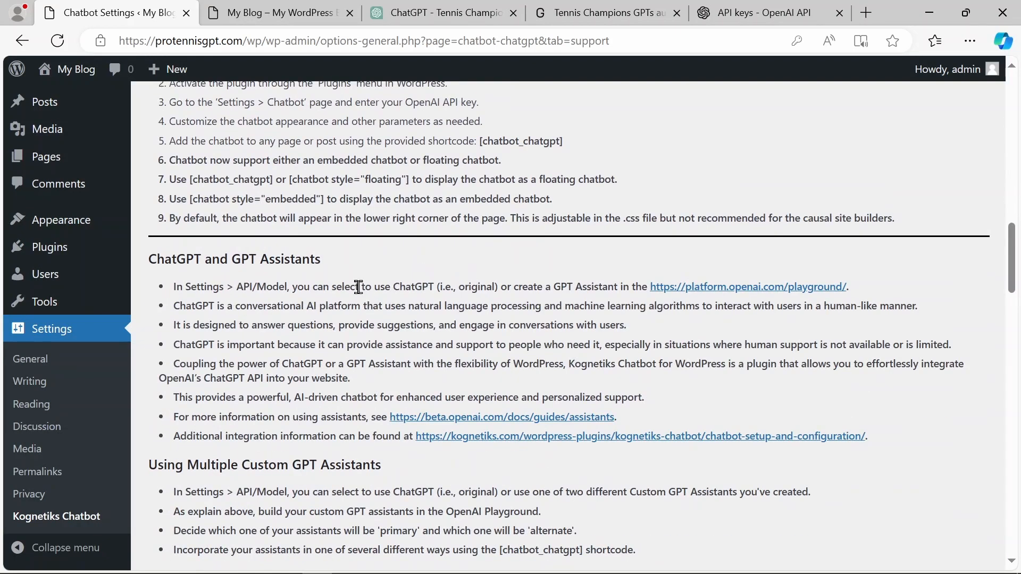
pyautogui.scroll(2, 353, 279)
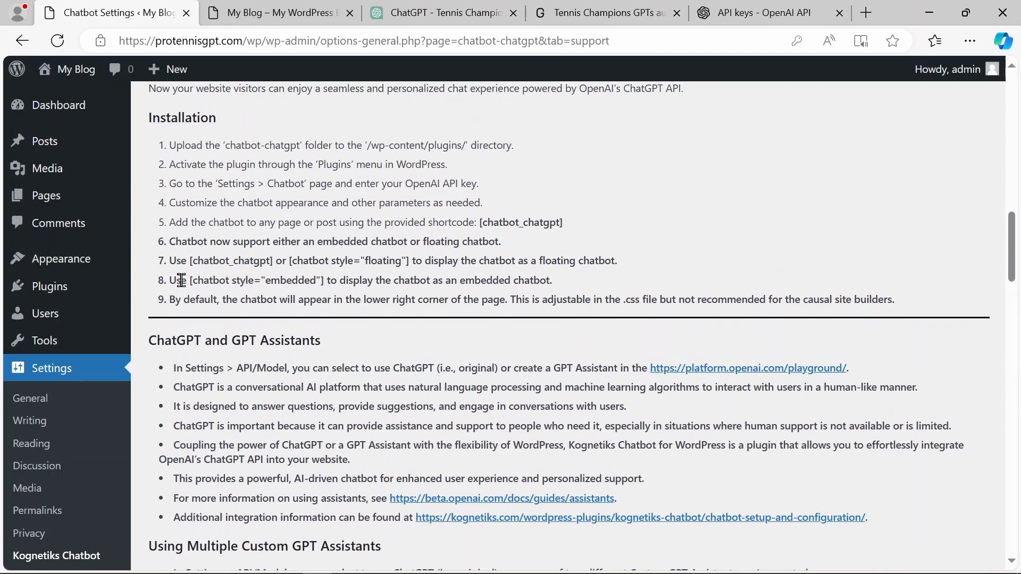
pyautogui.moveTo(191, 280); pyautogui.dragTo(237, 286)
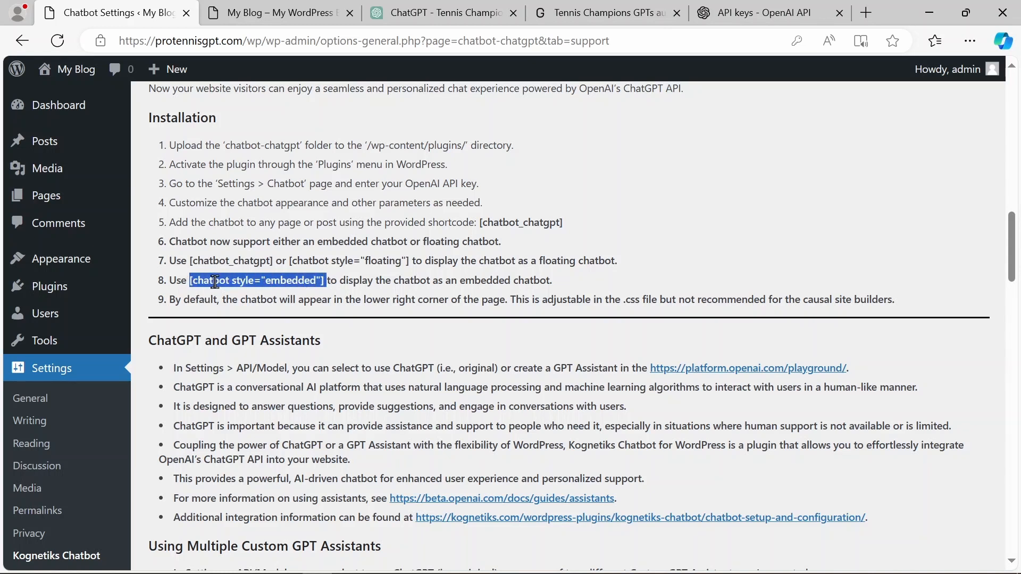
# Look over the live blog's front page
pyautogui.click(297, 10)
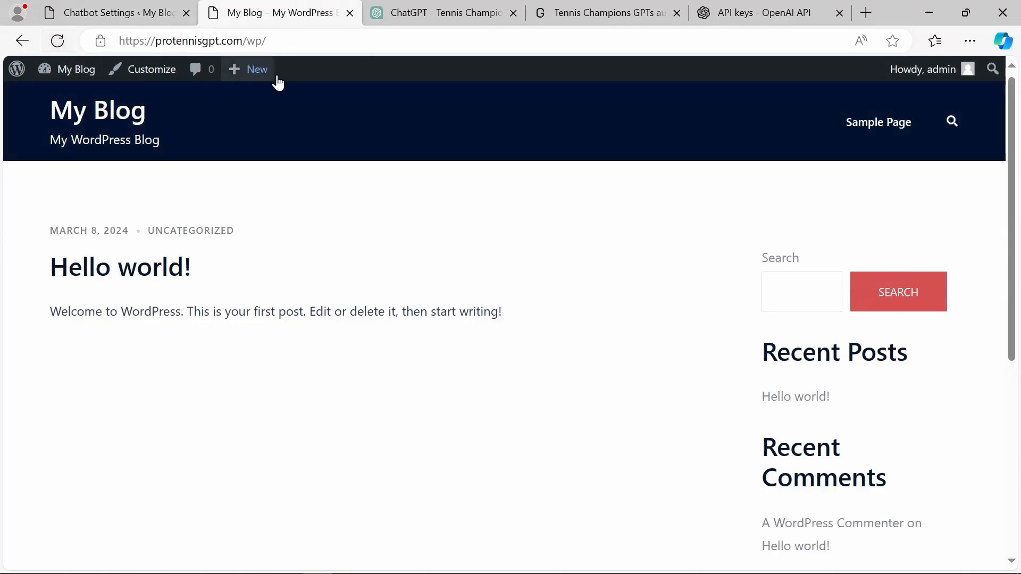
pyautogui.moveTo(1020, 129); pyautogui.dragTo(1000, 115)
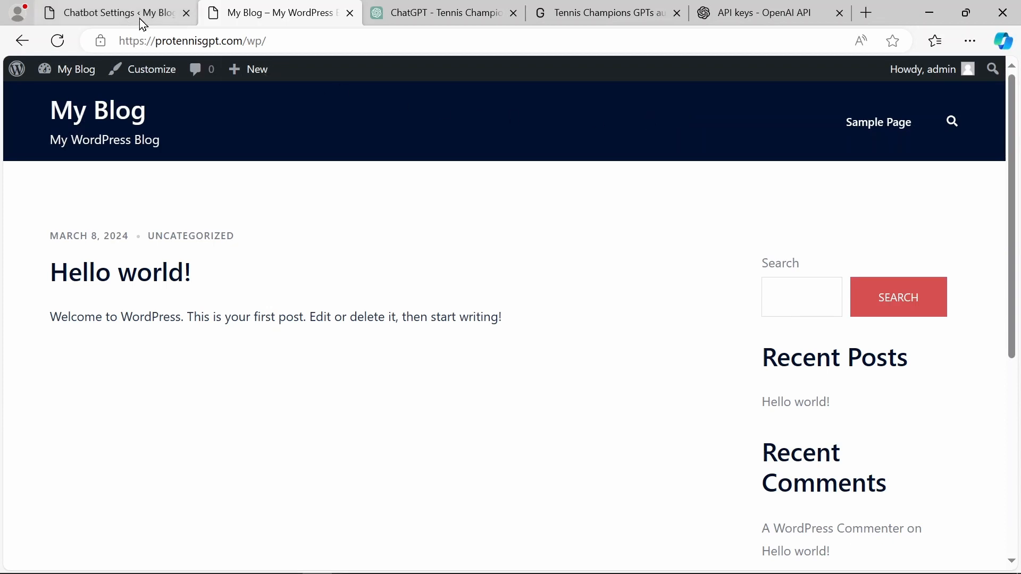
pyautogui.moveTo(1010, 205); pyautogui.dragTo(961, 179)
# Back on the support page, reselect the full [chatbot style="embedded"] shortcode text
pyautogui.click(116, 12)
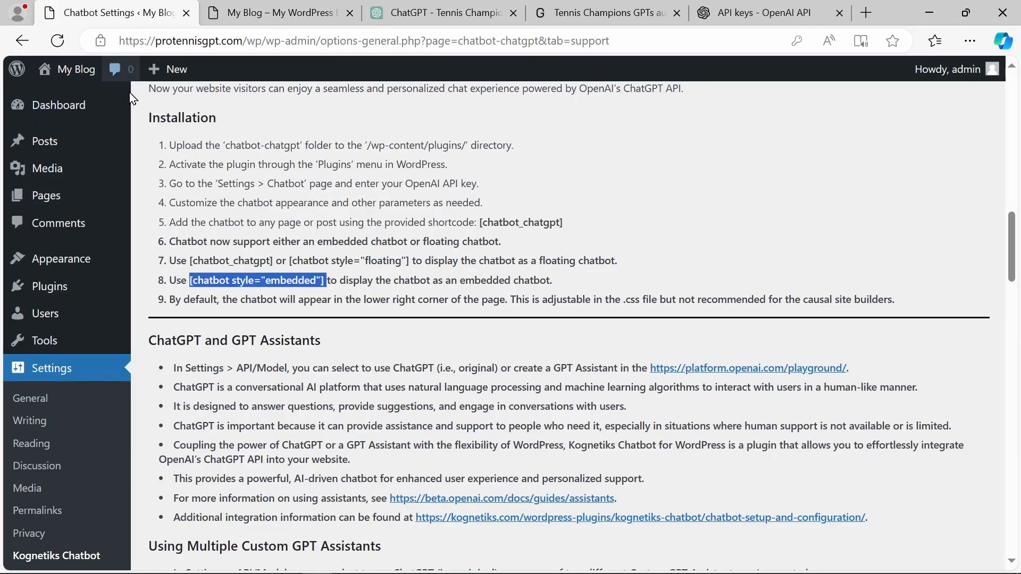
pyautogui.scroll(10, 222, 257)
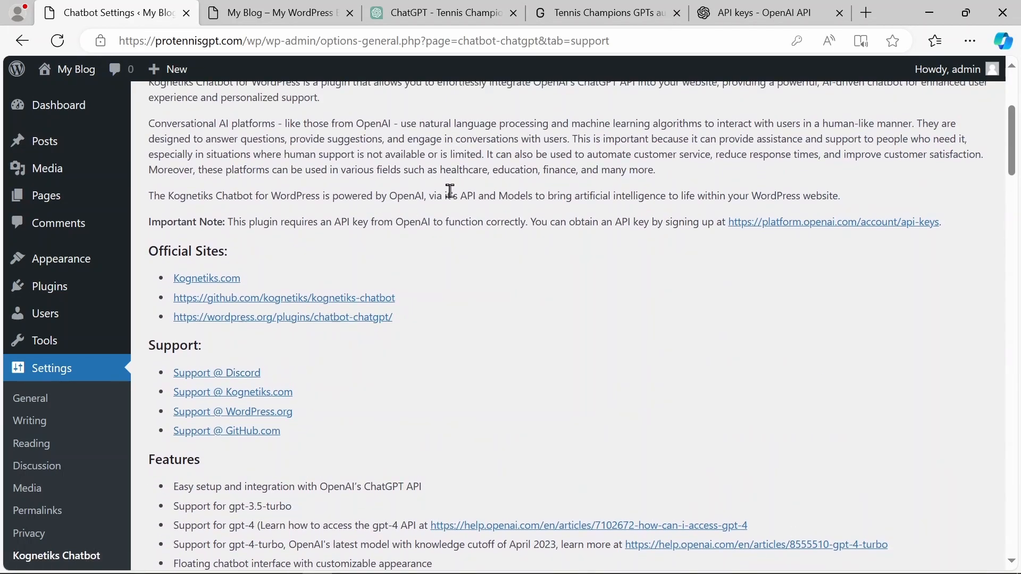
pyautogui.scroll(5, 449, 192)
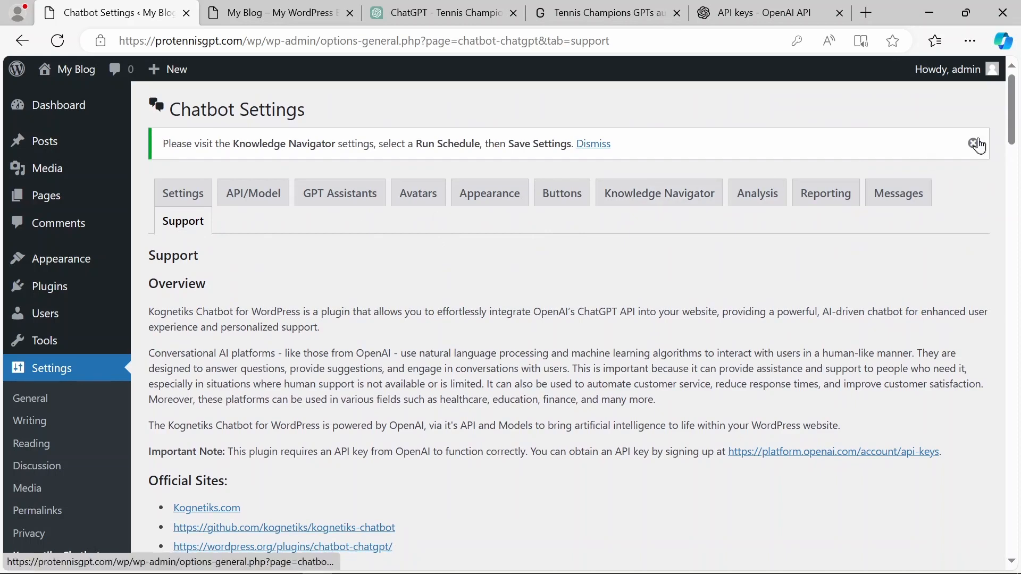
pyautogui.moveTo(1014, 110); pyautogui.dragTo(1019, 250)
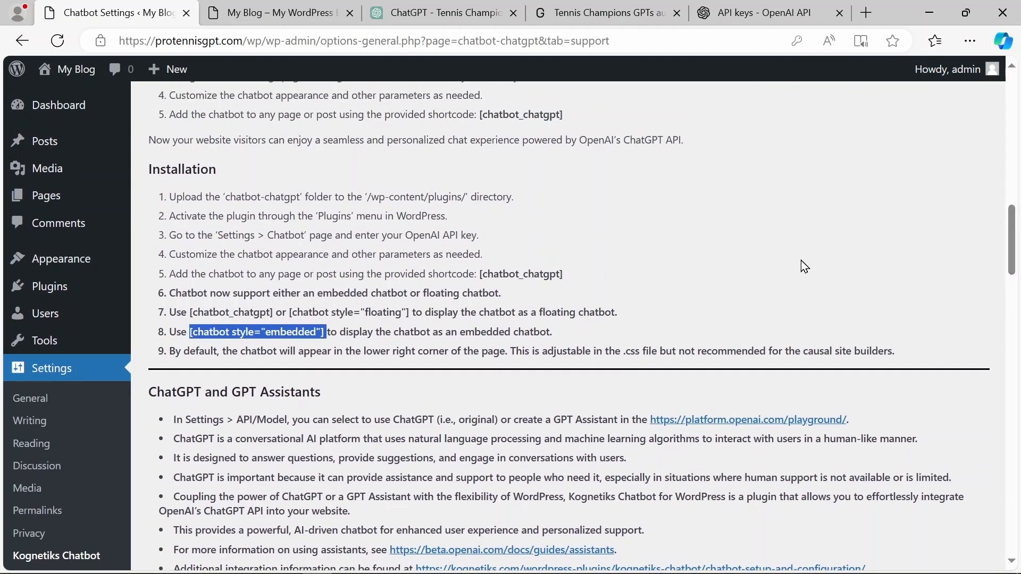
pyautogui.click(192, 334)
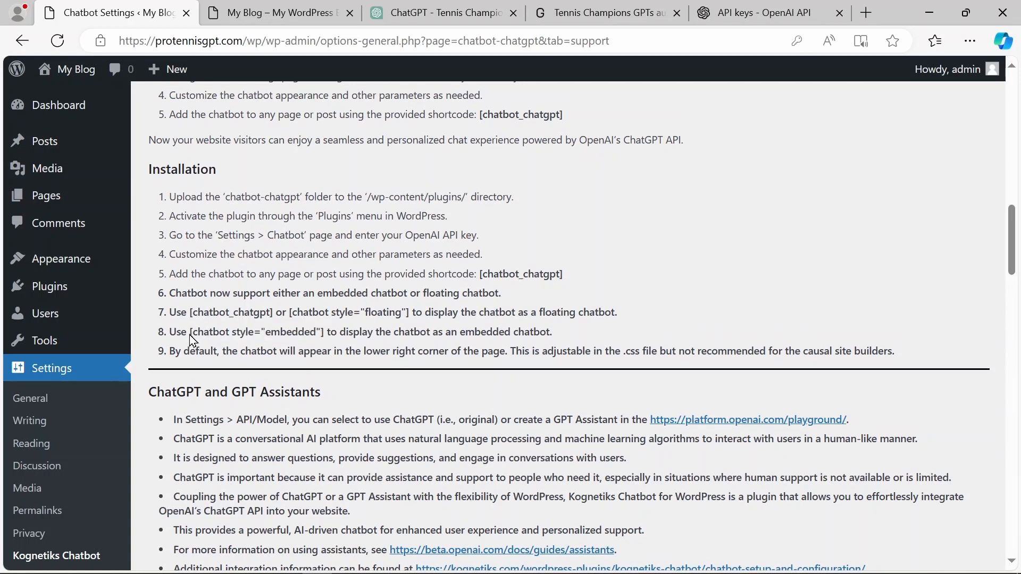
pyautogui.moveTo(191, 336); pyautogui.dragTo(330, 335)
pyautogui.hotkey('ctrl', 'c')
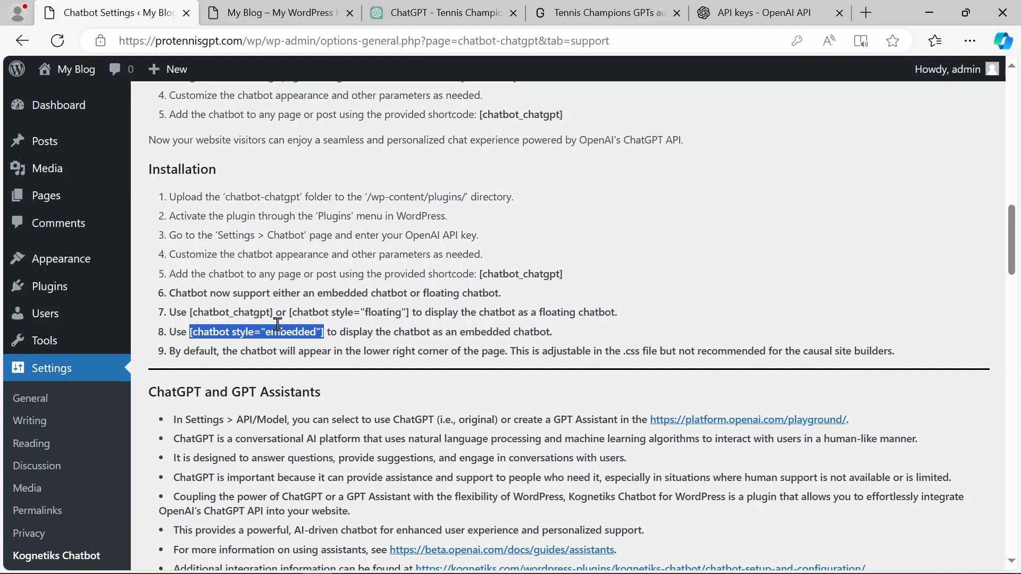
pyautogui.moveTo(68, 268)
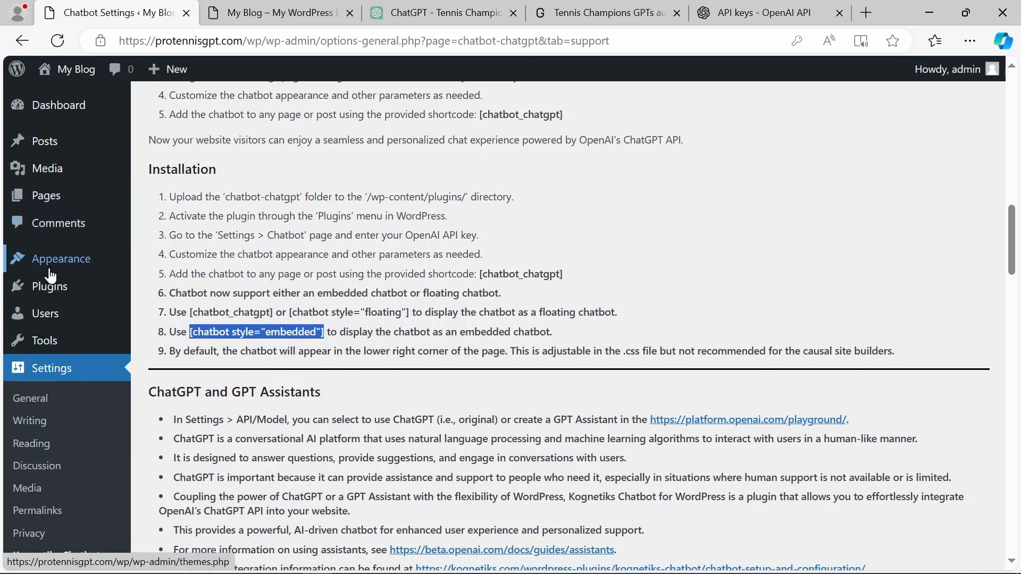
# Open the Customizer's Widgets and go to the Sidebar area
pyautogui.moveTo(53, 261)
pyautogui.click(151, 311)
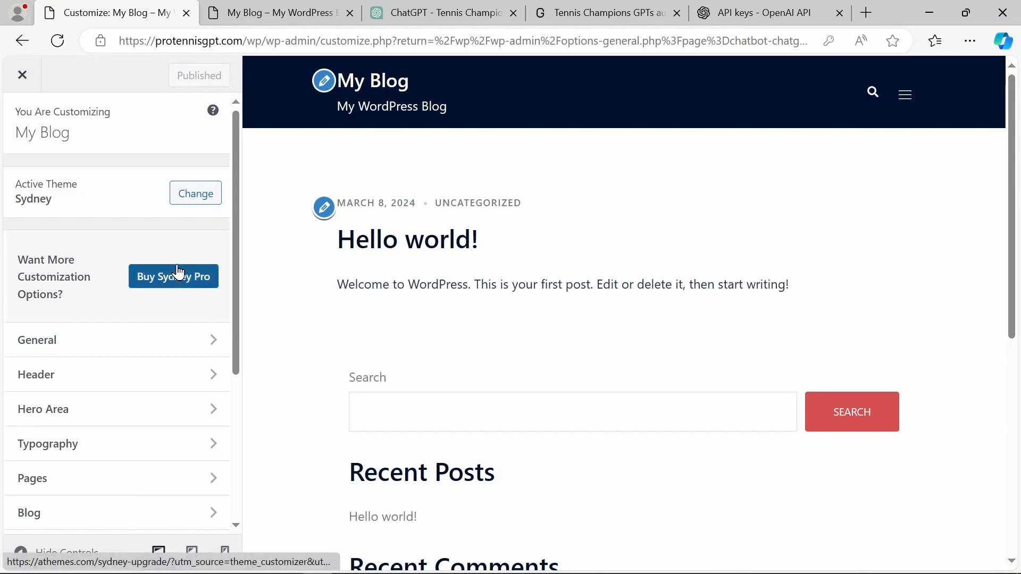
pyautogui.moveTo(235, 200); pyautogui.dragTo(253, 343)
pyautogui.click(149, 414)
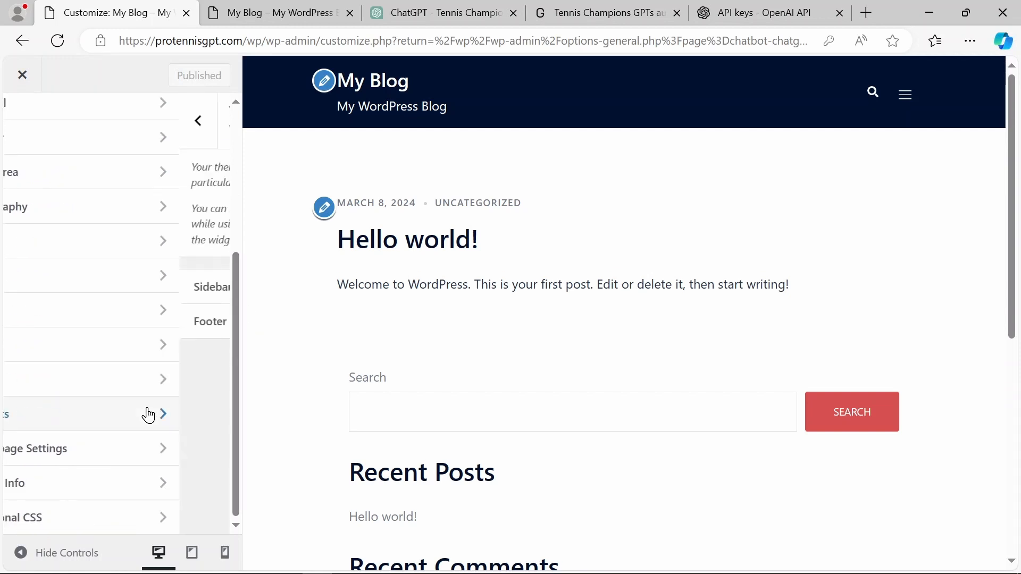
pyautogui.click(115, 299)
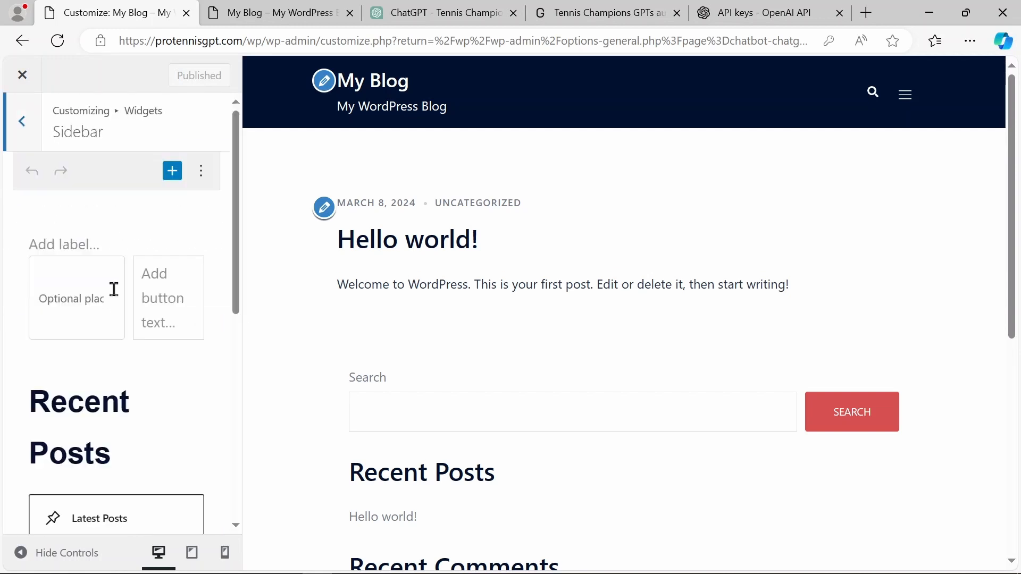
# Add a Paragraph block with the pasted [chatbot style="embedded"] shortcode and publish
pyautogui.moveTo(236, 209); pyautogui.dragTo(212, 458)
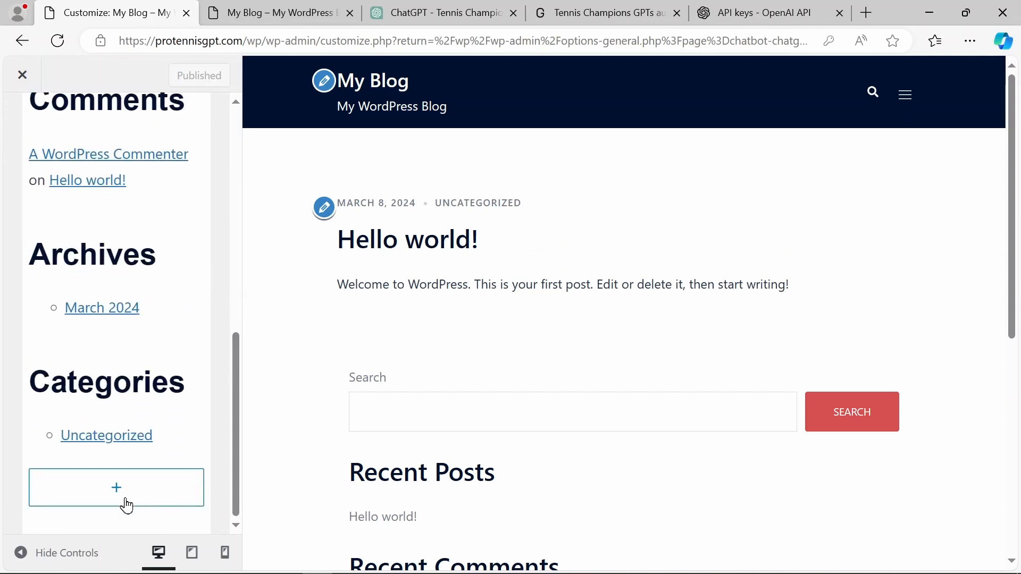
pyautogui.click(102, 496)
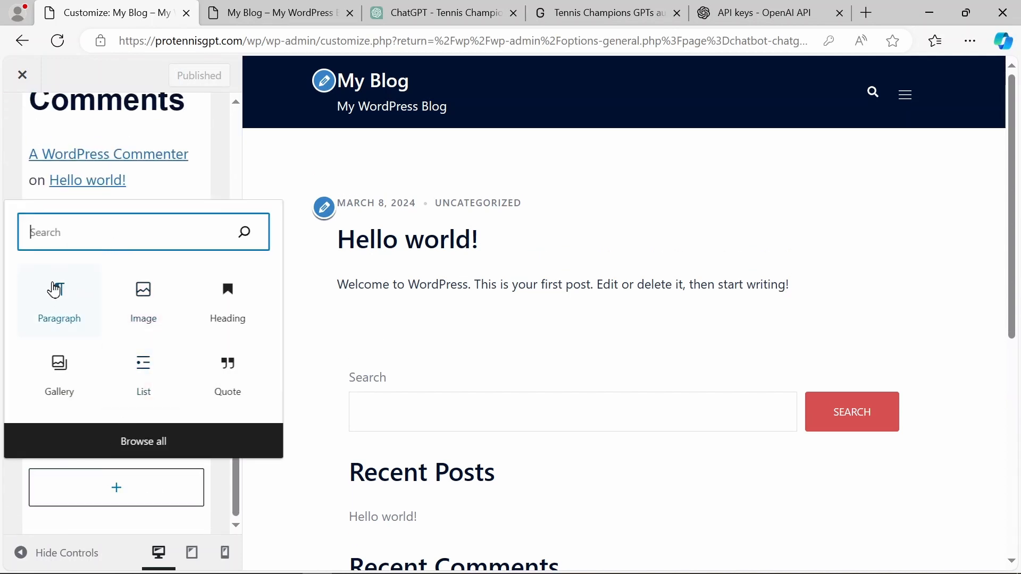
pyautogui.click(59, 298)
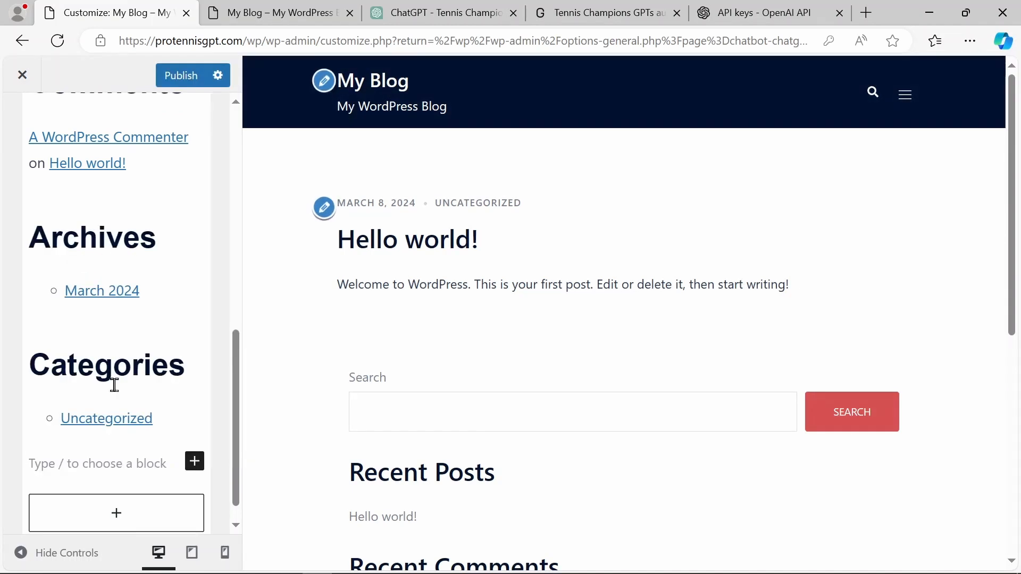
pyautogui.hotkey('ctrl', 'v')
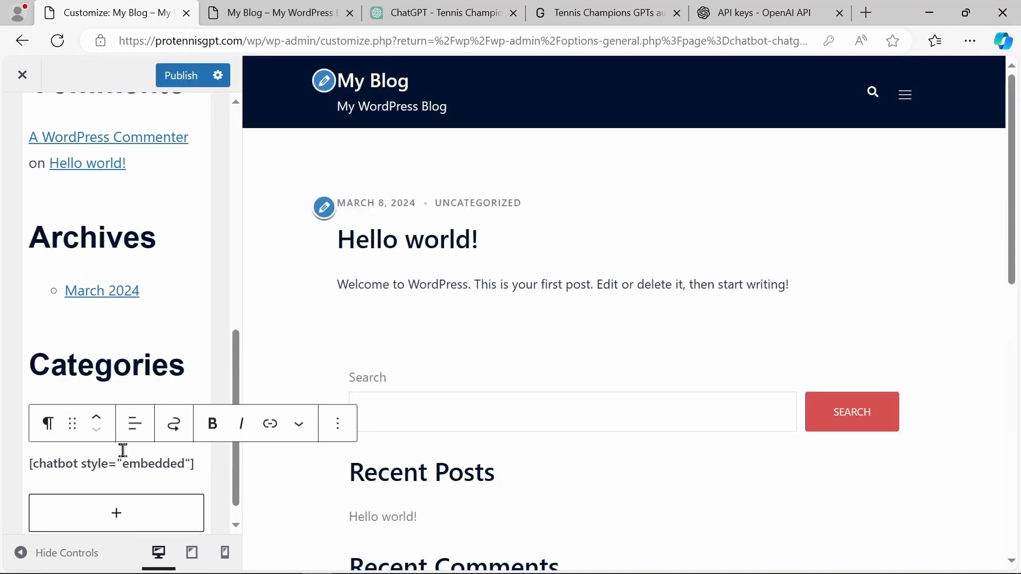
pyautogui.click(179, 85)
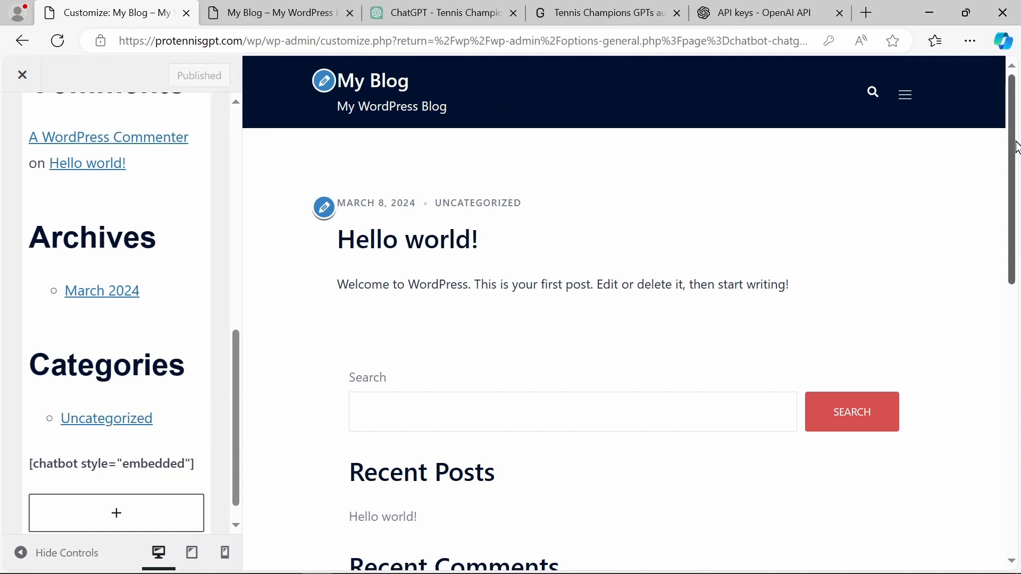
# Reload the live blog to confirm the sidebar chatbot, then copy its address for a new tab
pyautogui.click(285, 11)
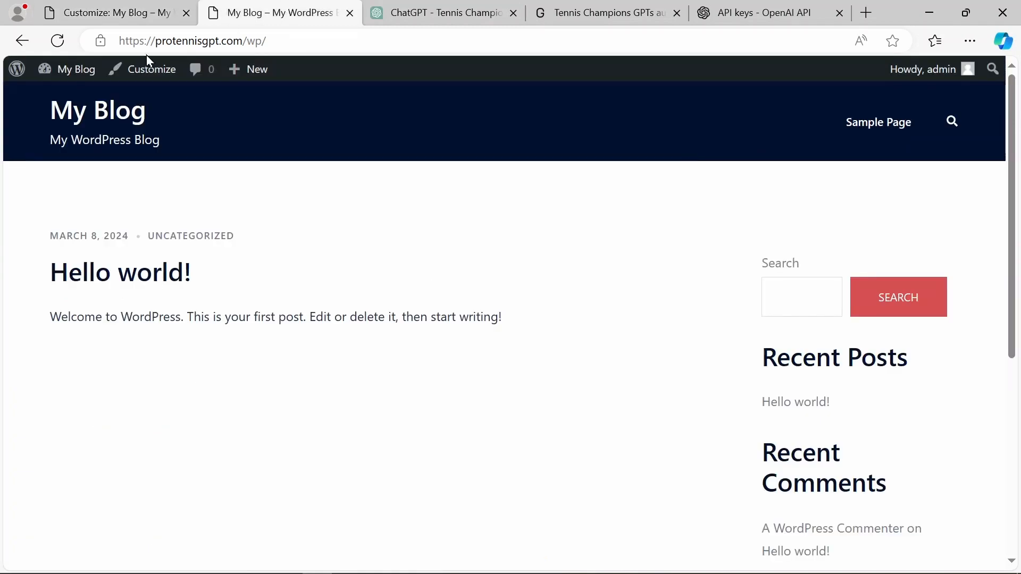
pyautogui.click(65, 35)
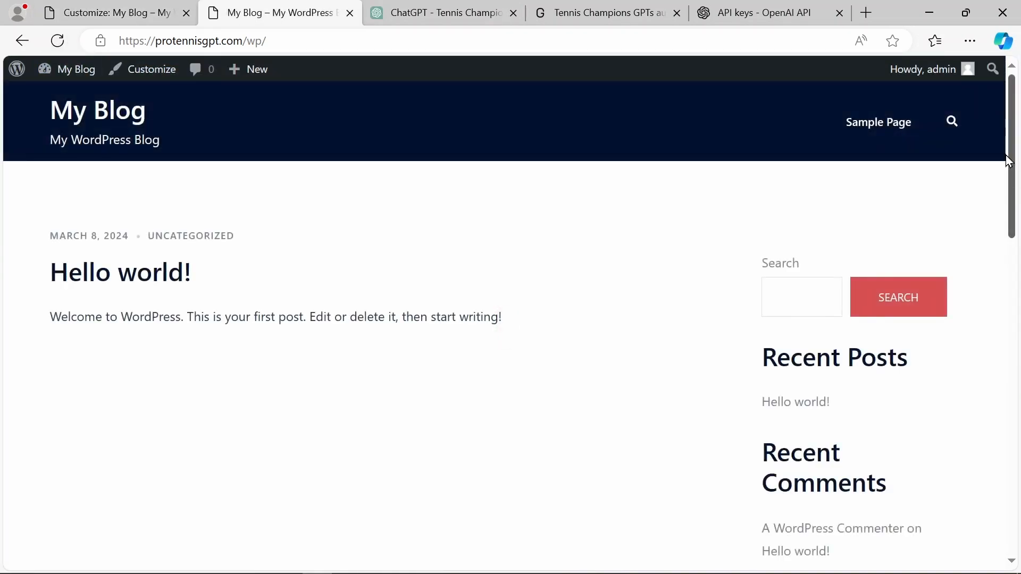
pyautogui.moveTo(1006, 160); pyautogui.dragTo(988, 450)
pyautogui.scroll(-2, 989, 450)
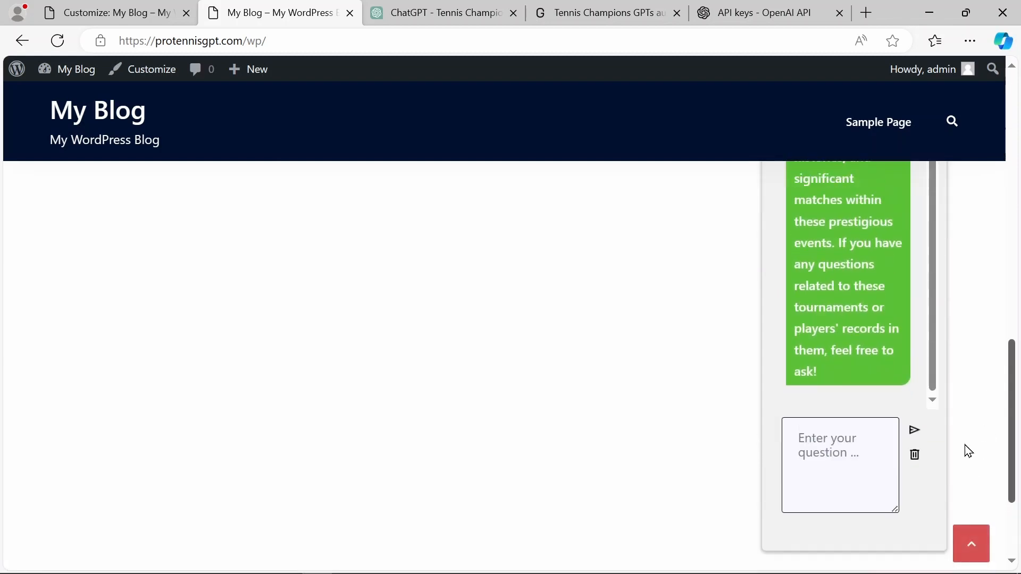
pyautogui.moveTo(935, 376); pyautogui.dragTo(958, 366)
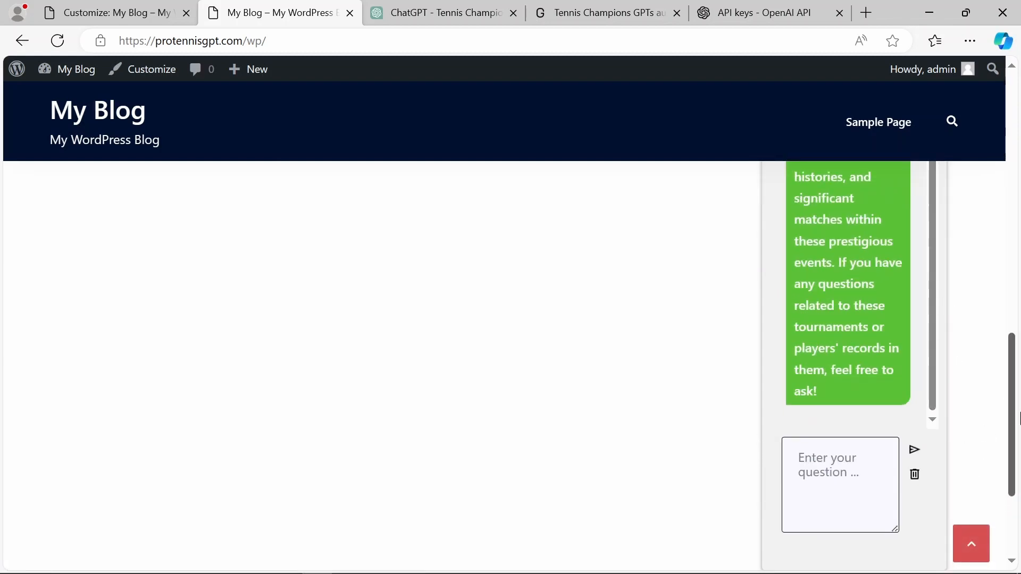
pyautogui.moveTo(1012, 418); pyautogui.dragTo(1014, 195)
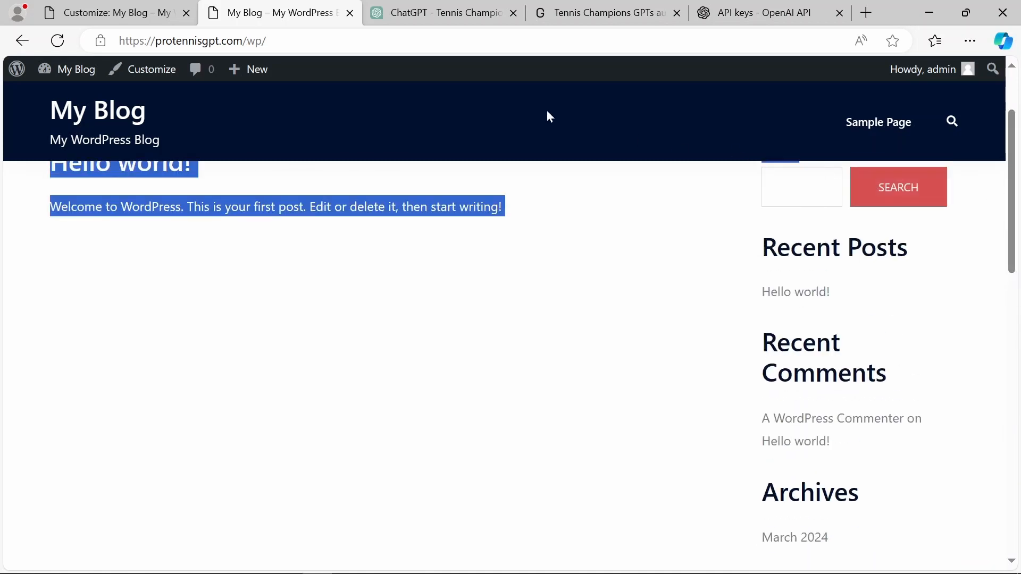
pyautogui.click(284, 43)
pyautogui.hotkey('ctrl', 'c')
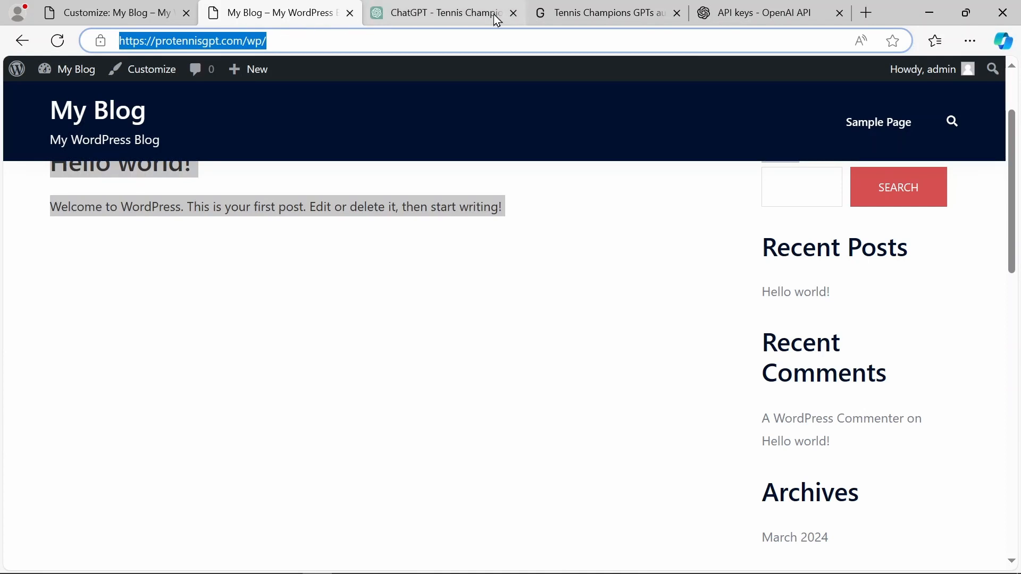
pyautogui.click(865, 12)
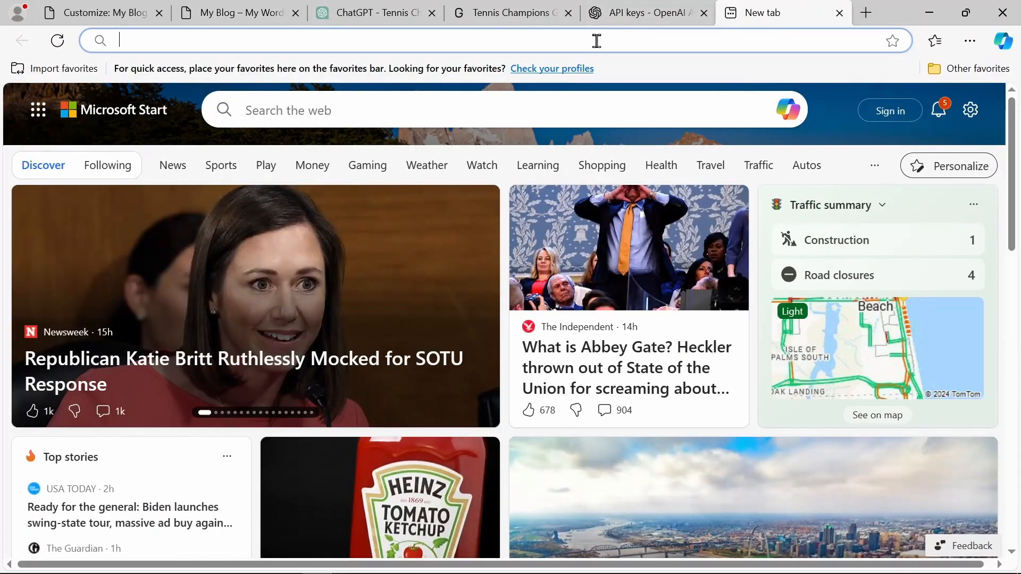
# Load the copied blog address in the new tab
pyautogui.hotkey('ctrl', 'v')
pyautogui.press('Return')
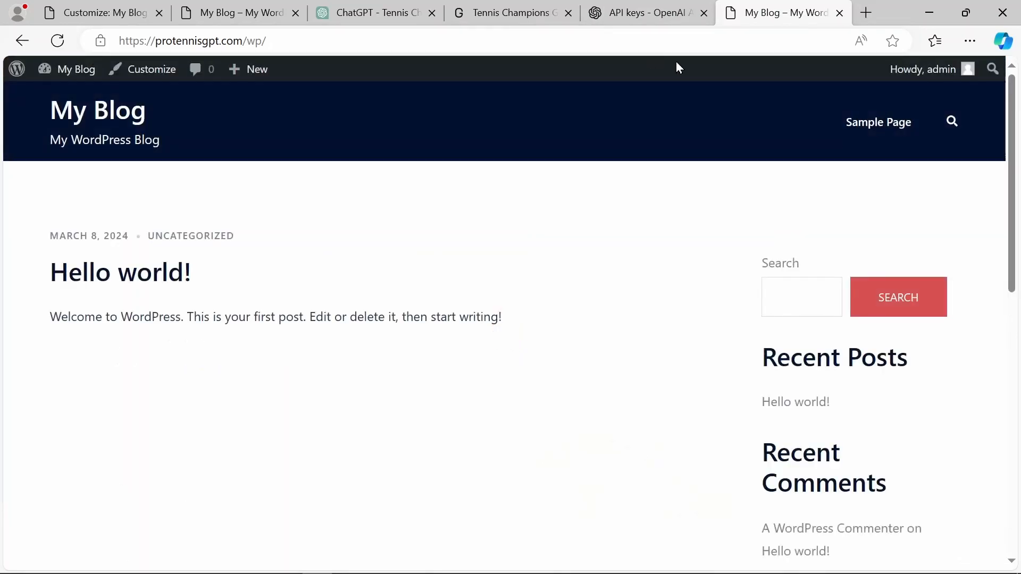
pyautogui.moveTo(1015, 128); pyautogui.dragTo(1007, 335)
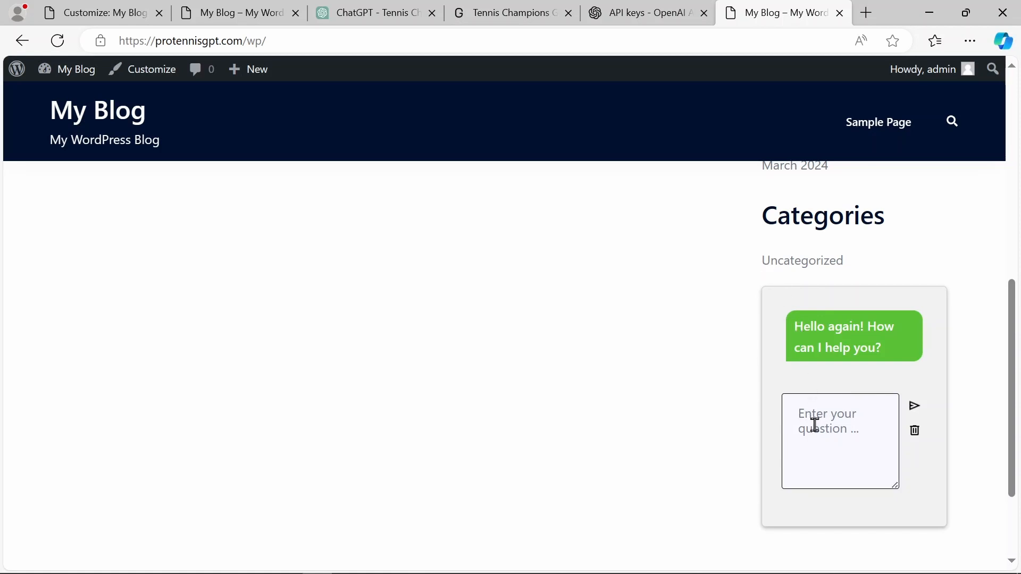
# Ask the blog chatbot 'what is your expertise?' and read its generic OpenAI reply
pyautogui.write('what is your expertise?')
pyautogui.click(914, 407)
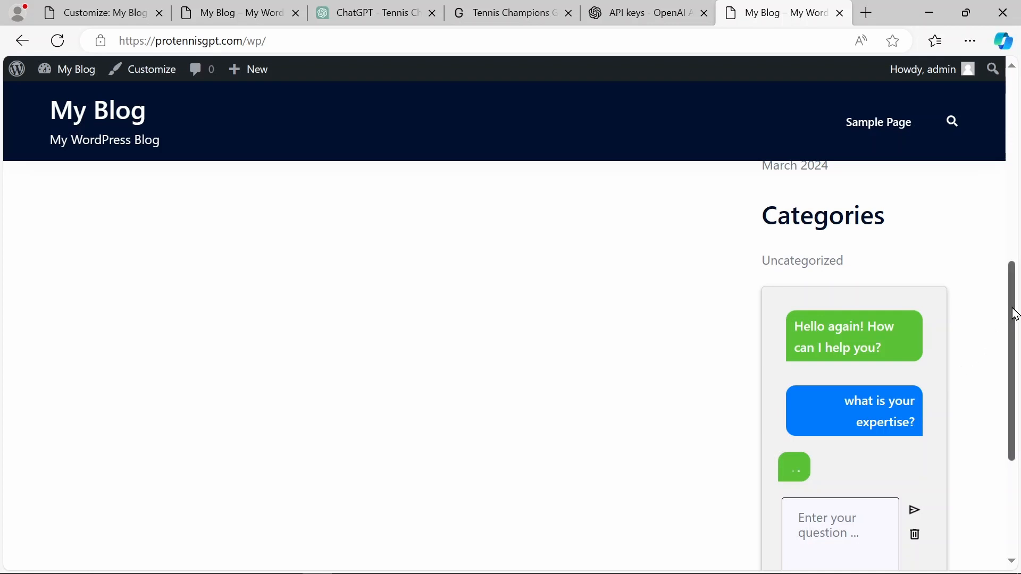
pyautogui.scroll(-3, 1000, 362)
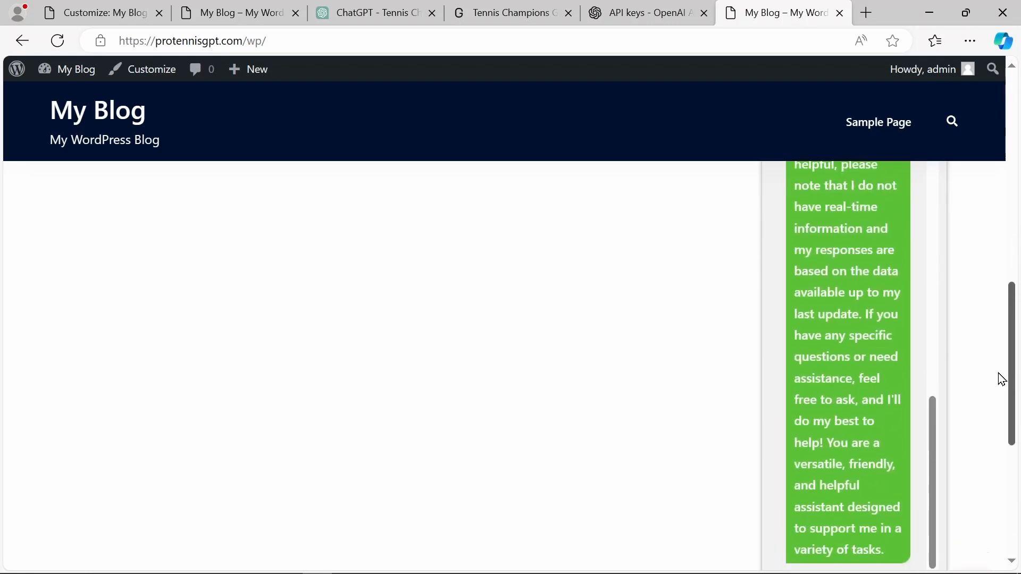
pyautogui.moveTo(938, 411); pyautogui.dragTo(924, 148)
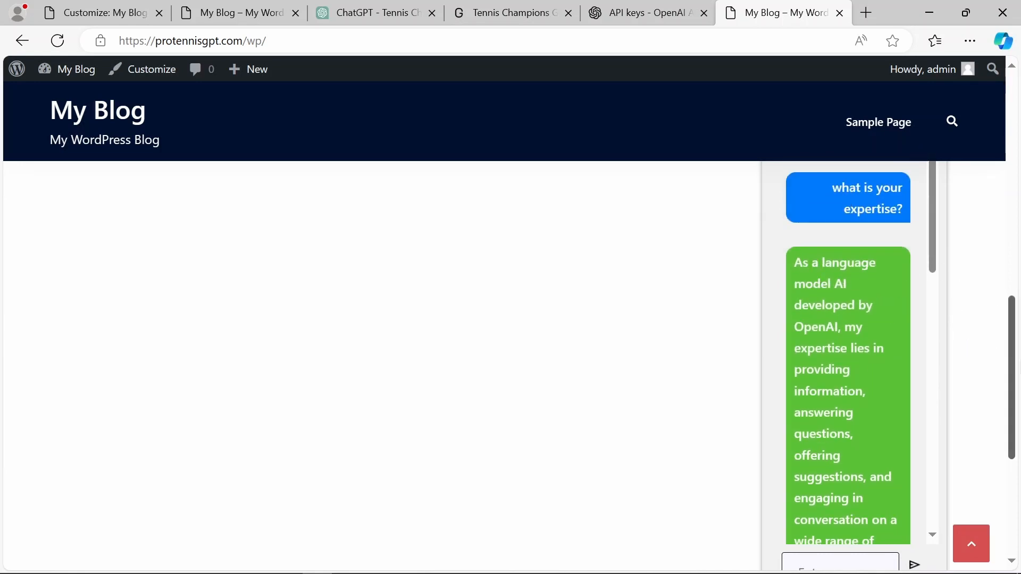
pyautogui.moveTo(1018, 367); pyautogui.dragTo(997, 324)
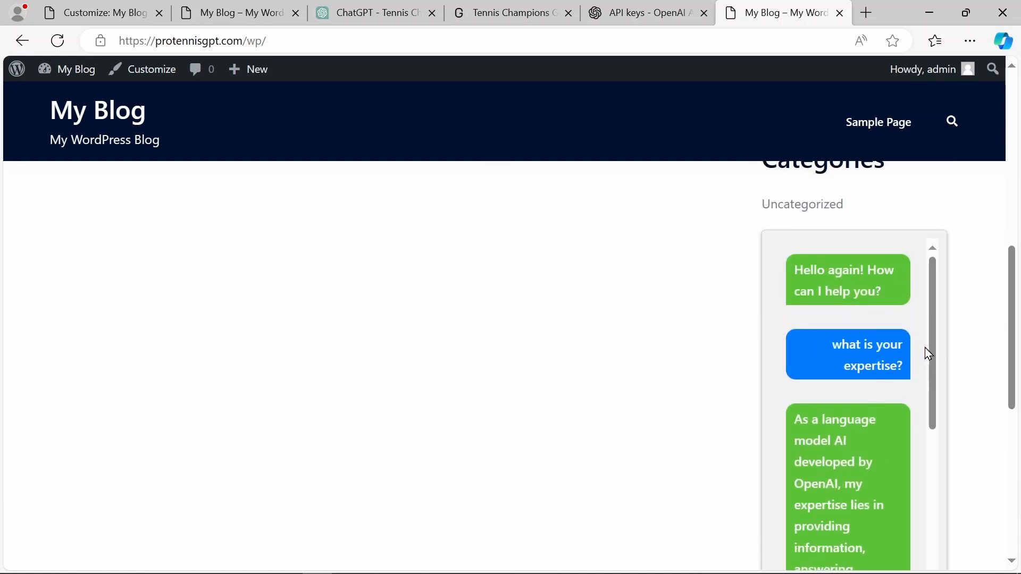
pyautogui.click(508, 13)
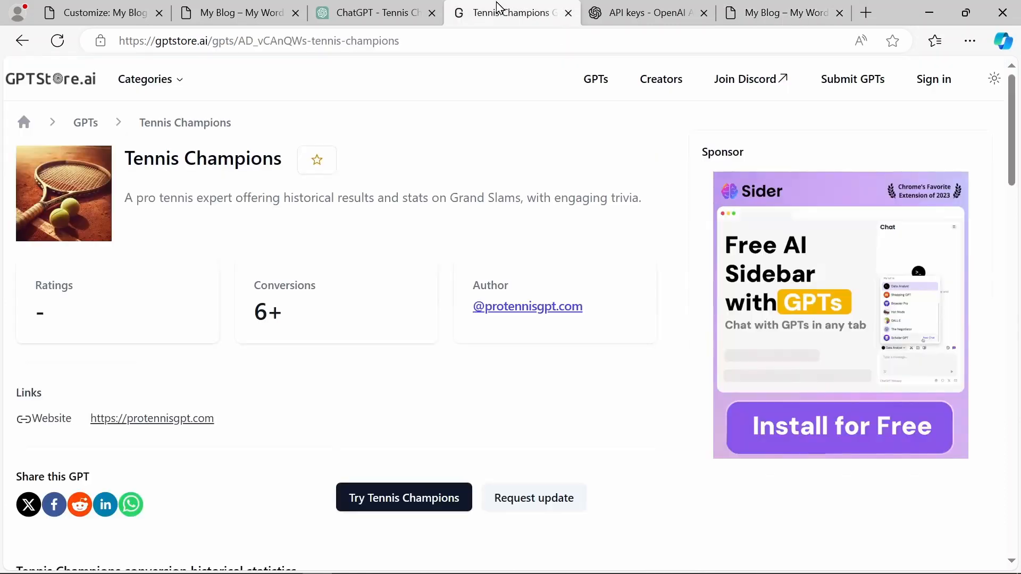
# Review the Tennis Champions GPT description in ChatGPT, then return to the WordPress Customizer
pyautogui.click(362, 10)
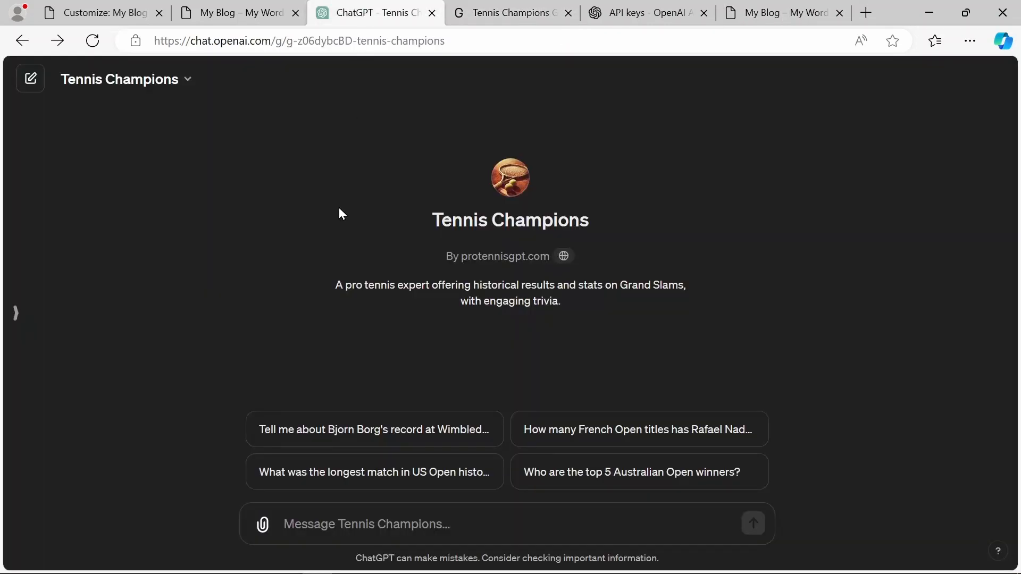
pyautogui.moveTo(312, 274); pyautogui.dragTo(546, 320)
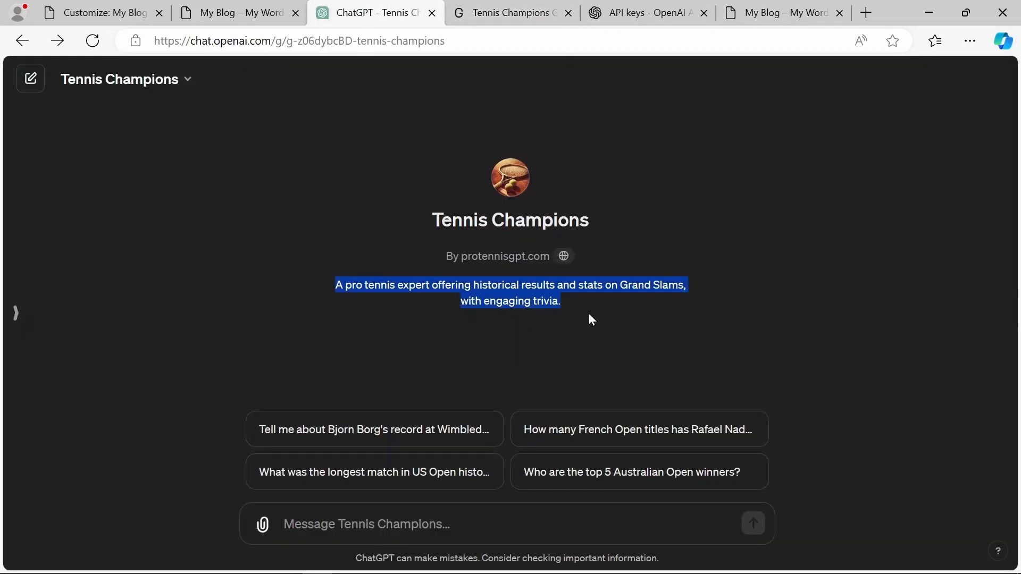
pyautogui.click(765, 13)
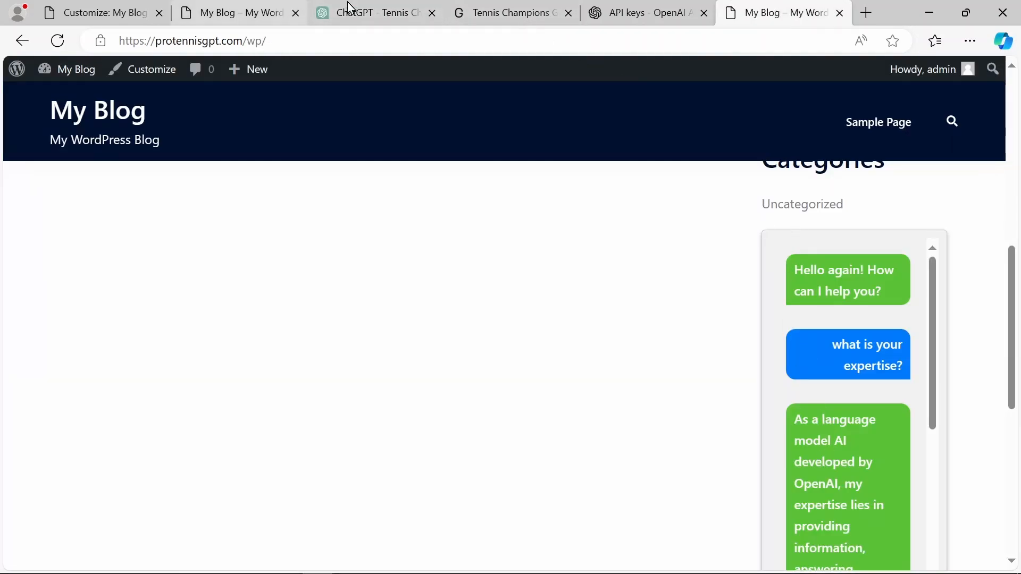
pyautogui.click(104, 12)
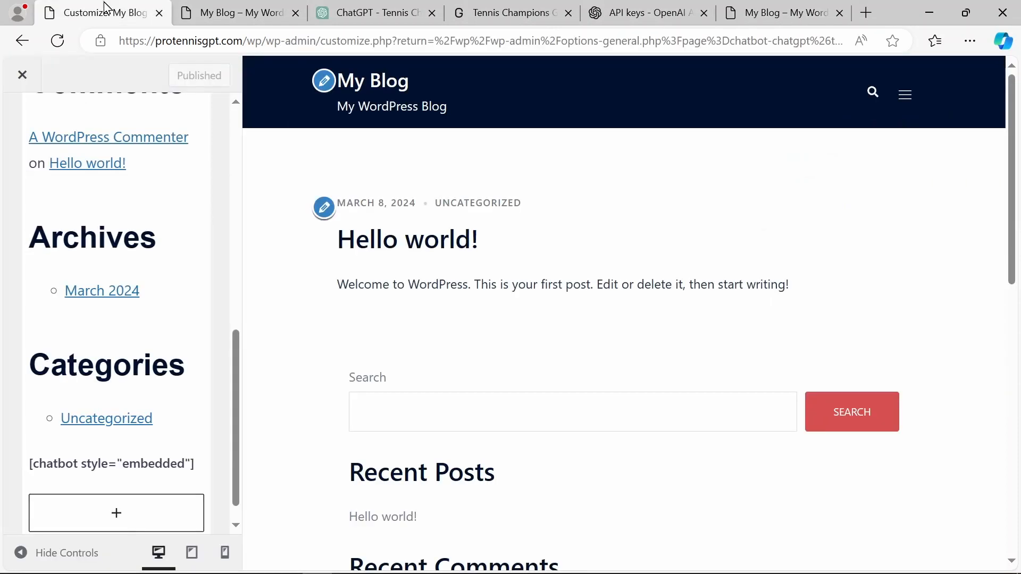
# Close the Customizer and browse the chatbot's API/Model GPT Assistants shortcode and assistant ID settings
pyautogui.click(27, 76)
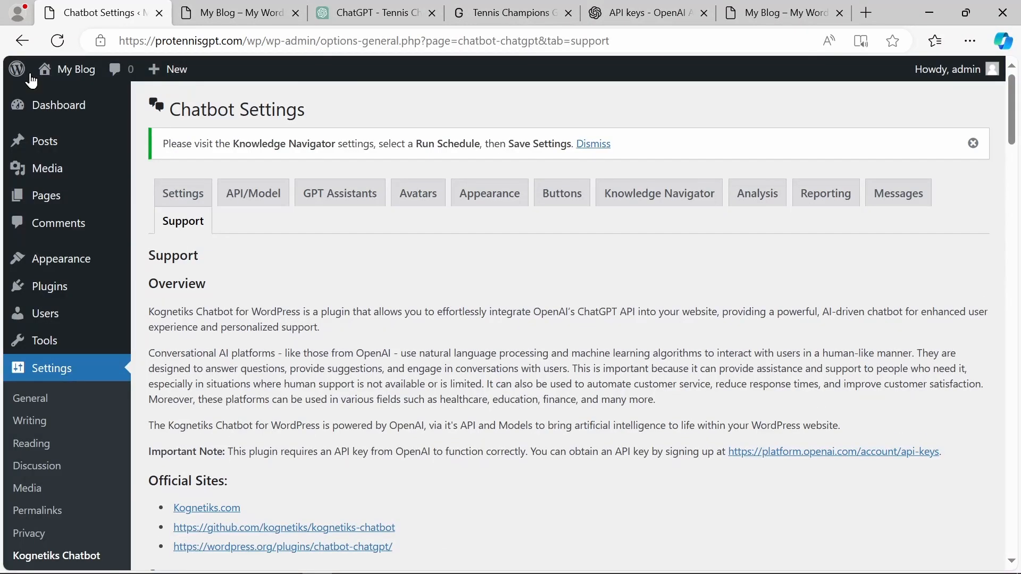
pyautogui.click(268, 190)
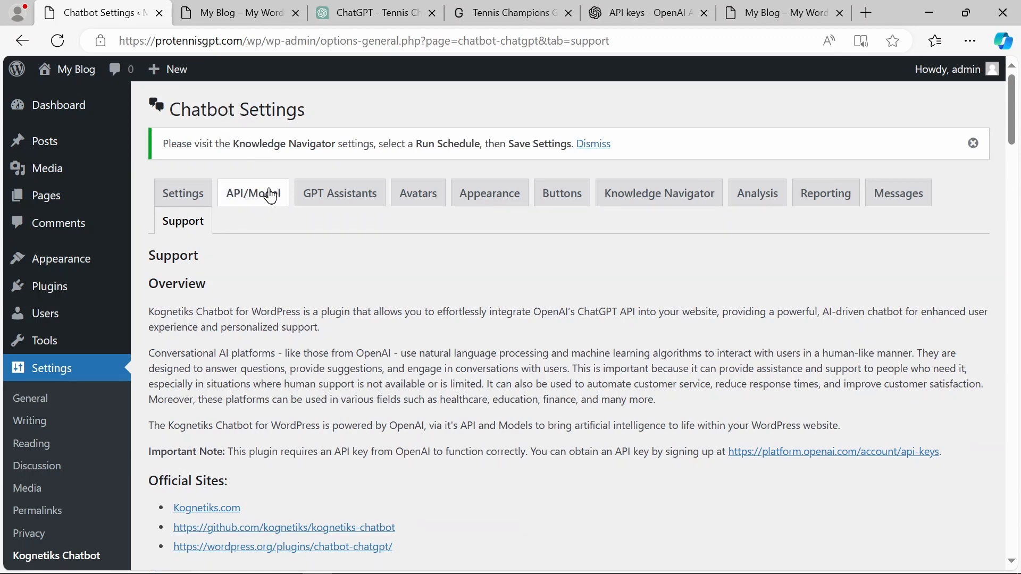
pyautogui.click(329, 193)
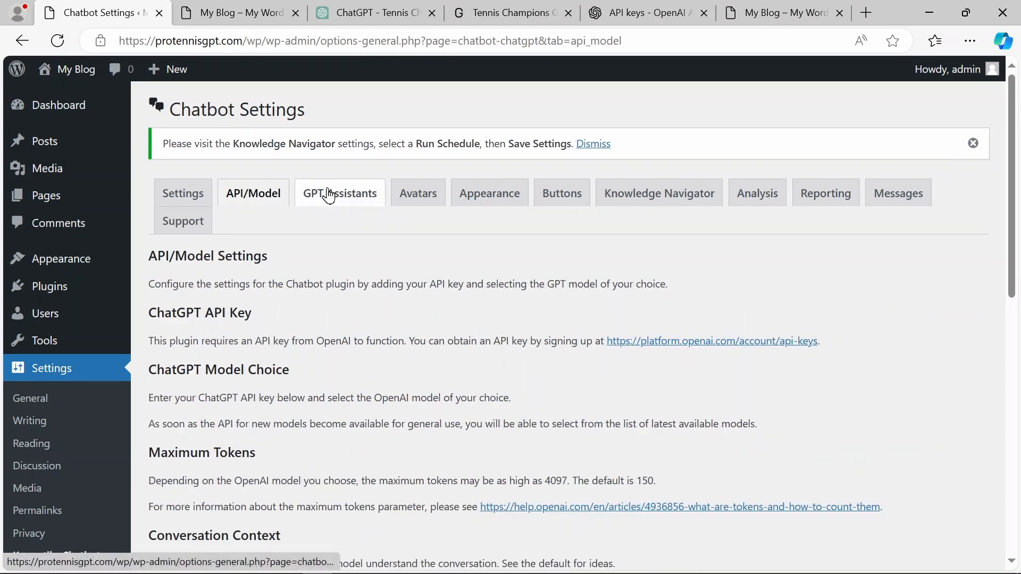
pyautogui.scroll(-7, 325, 298)
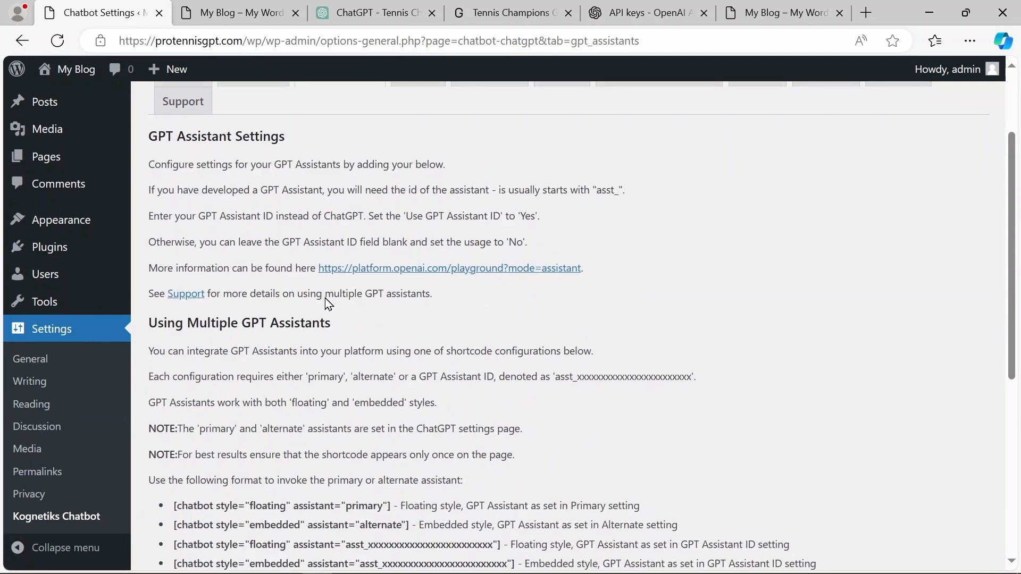
pyautogui.scroll(-2, 325, 298)
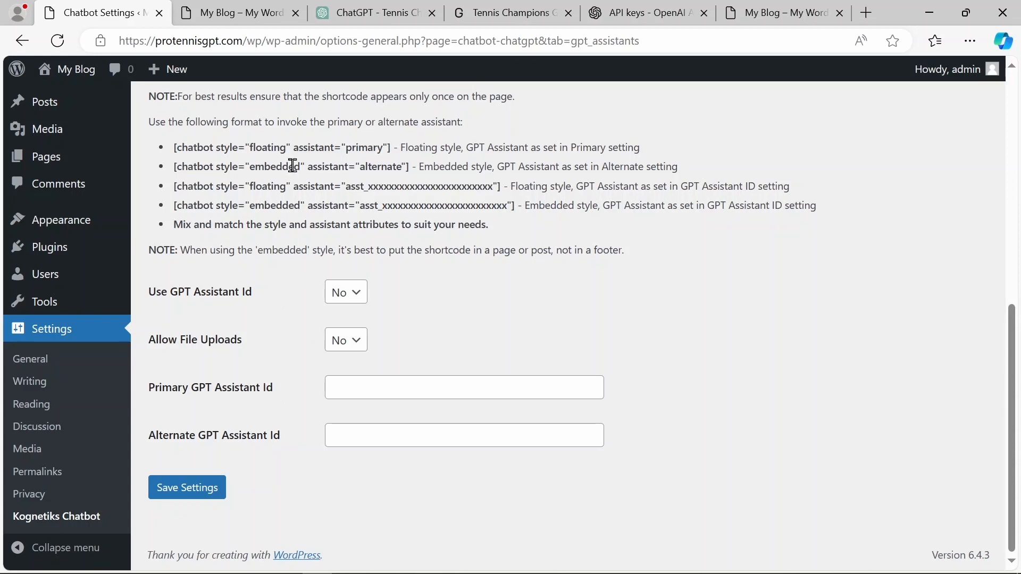
pyautogui.scroll(2, 294, 169)
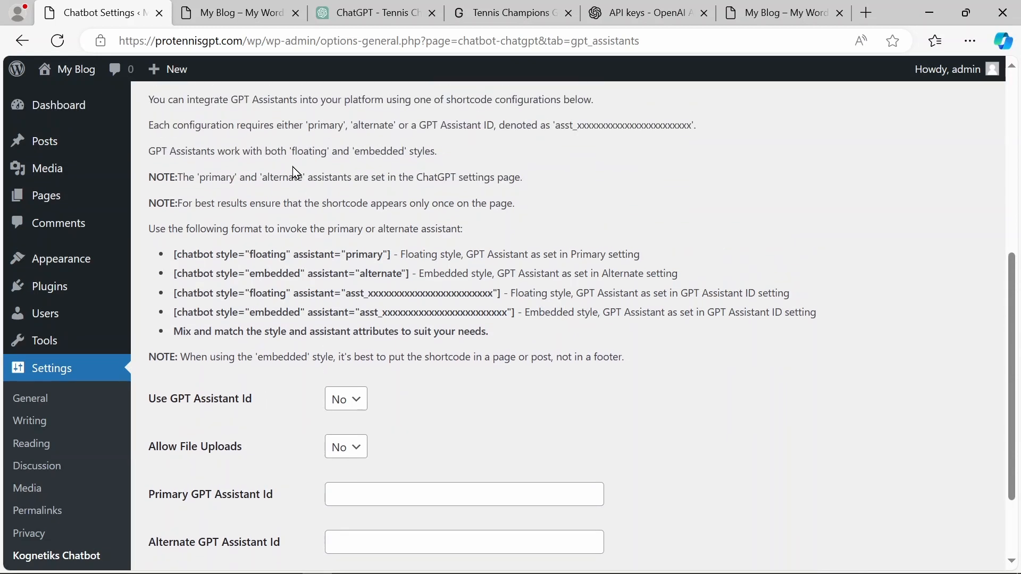
pyautogui.scroll(5, 294, 170)
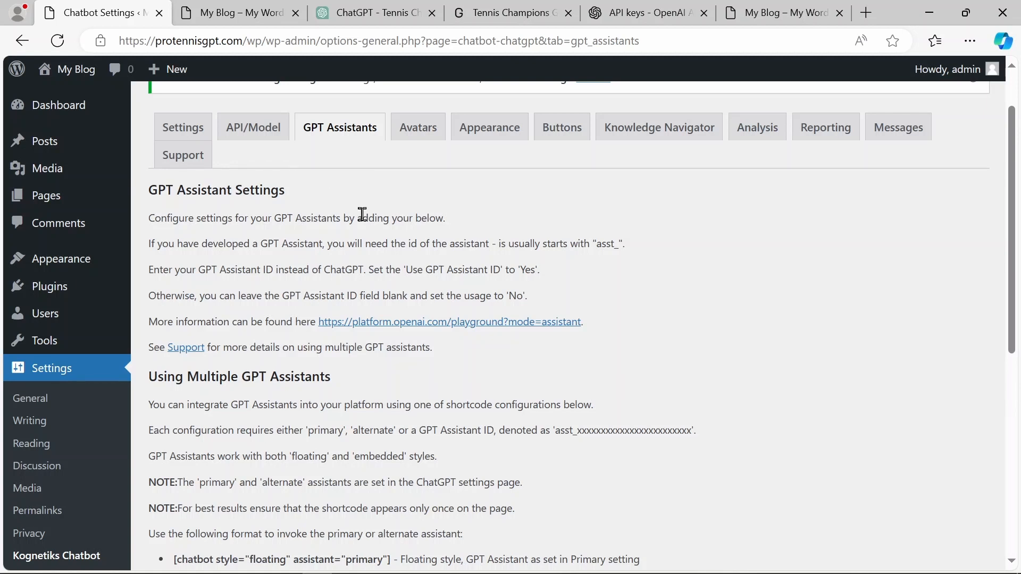
pyautogui.scroll(2, 362, 214)
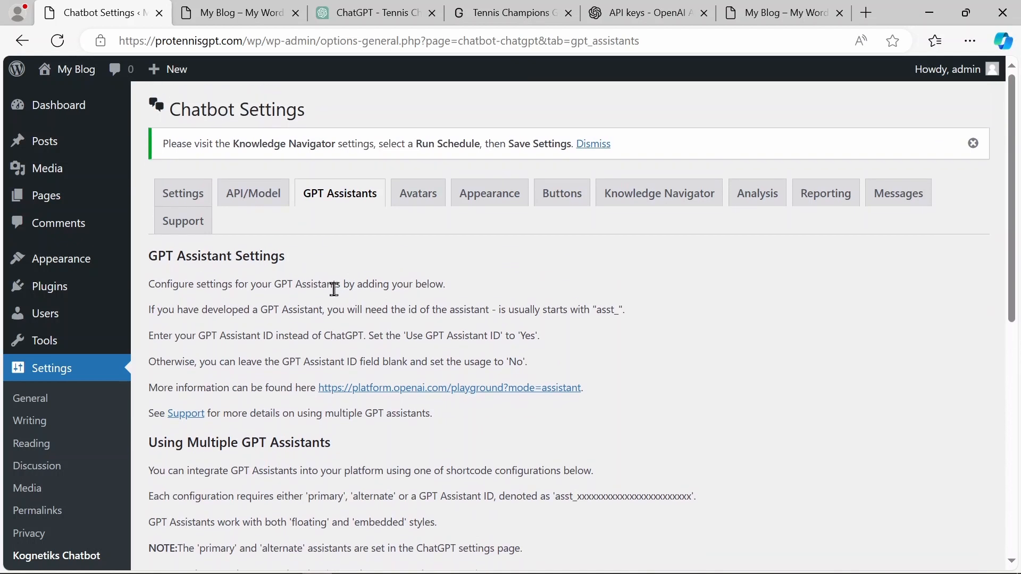
pyautogui.scroll(-9, 334, 290)
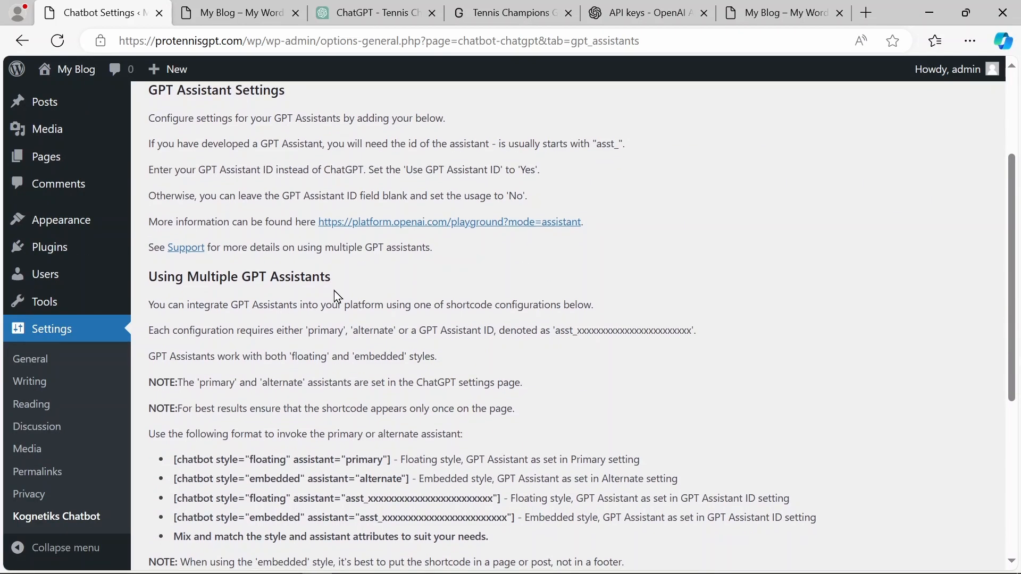
pyautogui.scroll(7, 334, 290)
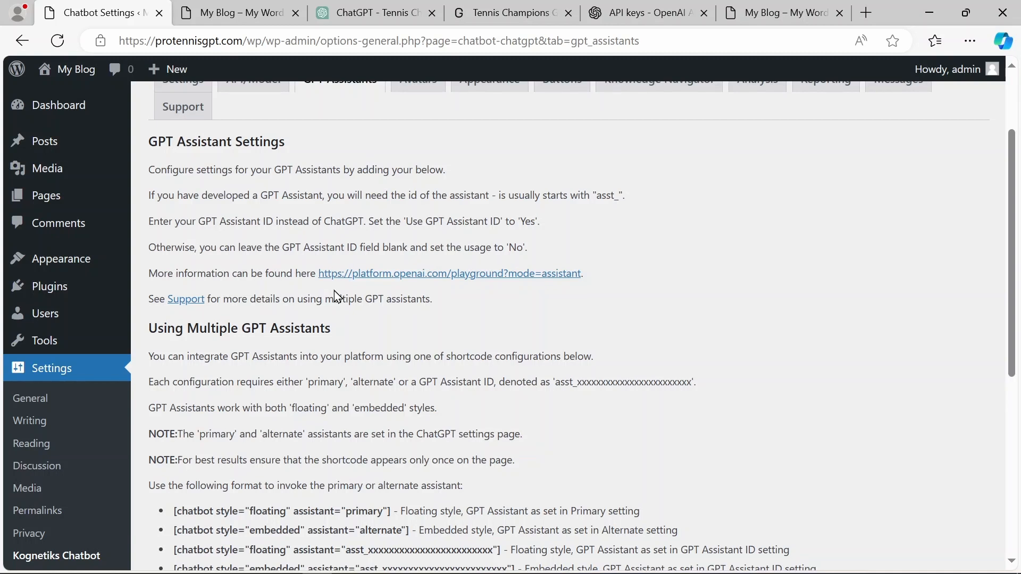
# Create a new OpenAI Platform assistant named 'Tennis Champions'
pyautogui.click(685, 8)
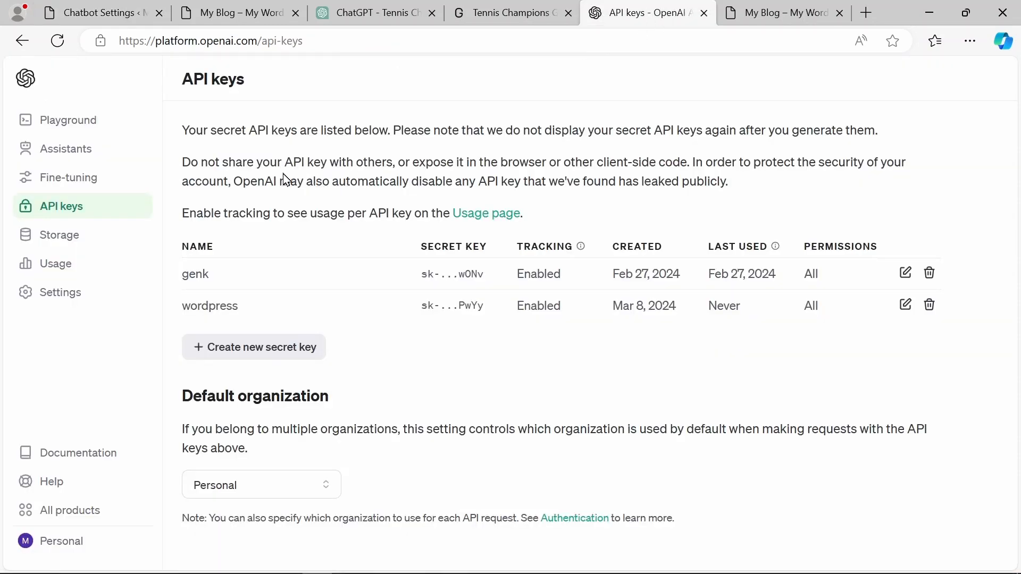
pyautogui.click(63, 158)
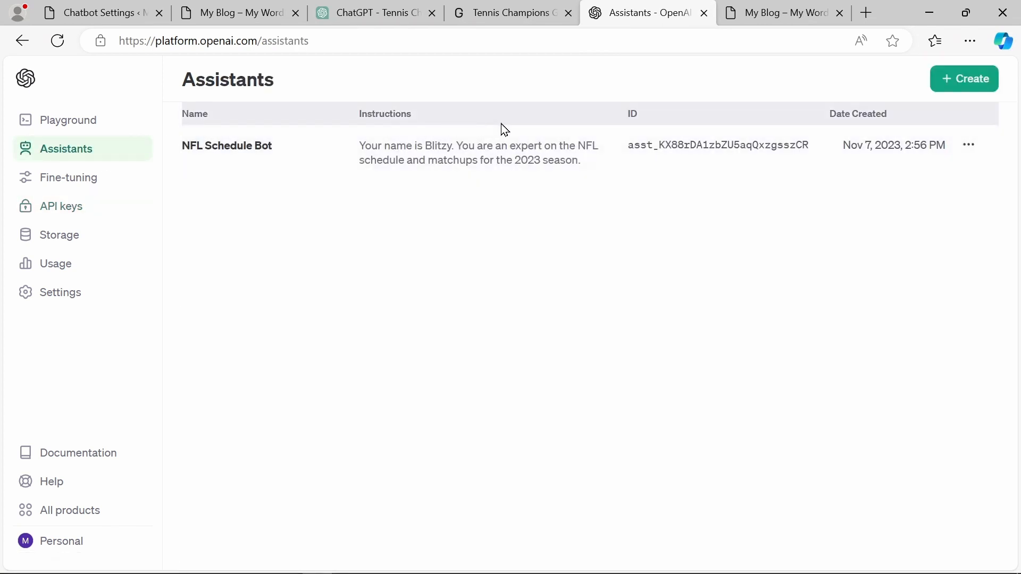
pyautogui.click(964, 80)
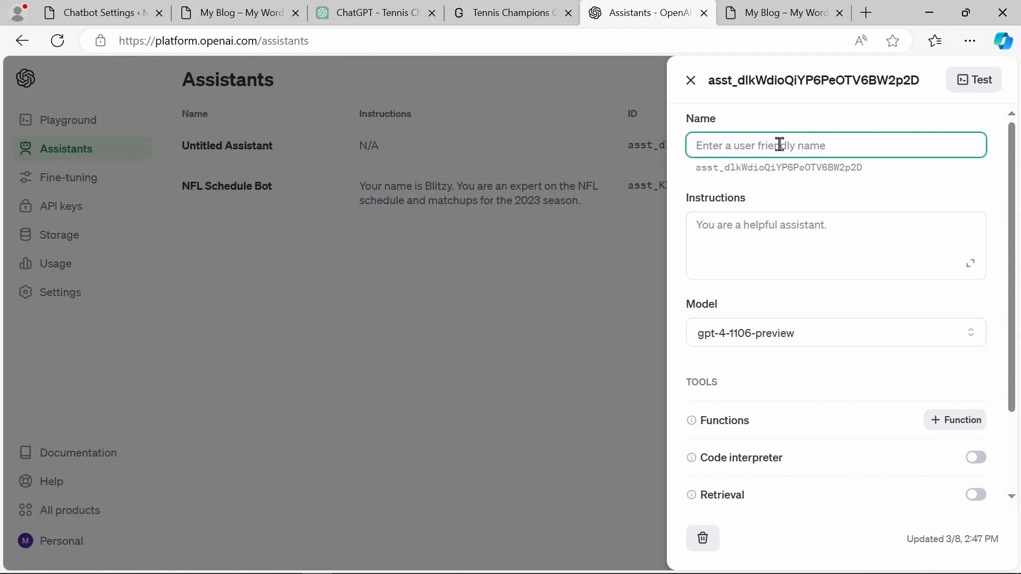
pyautogui.write('Tennis Ch')
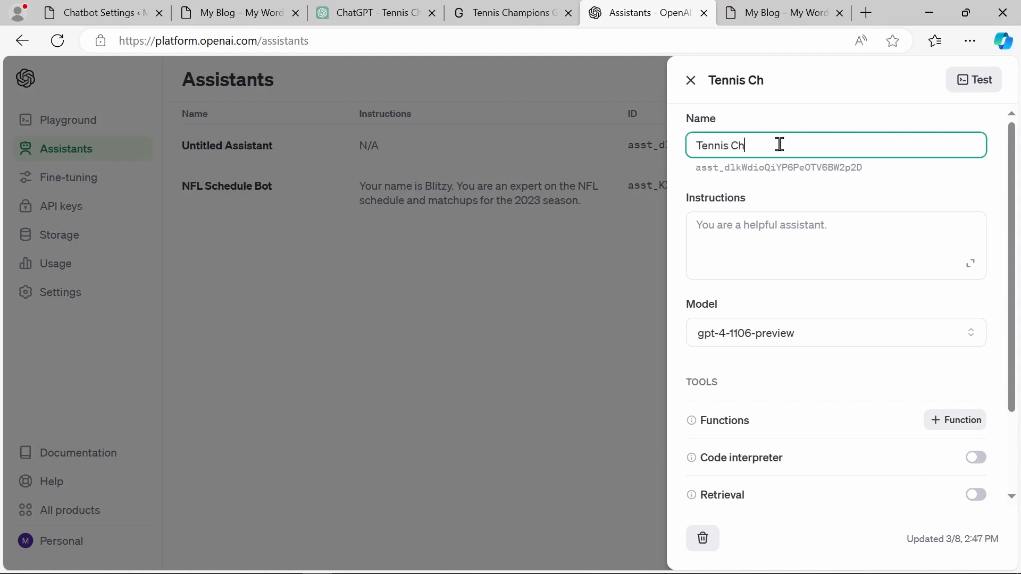
pyautogui.write('ampions')
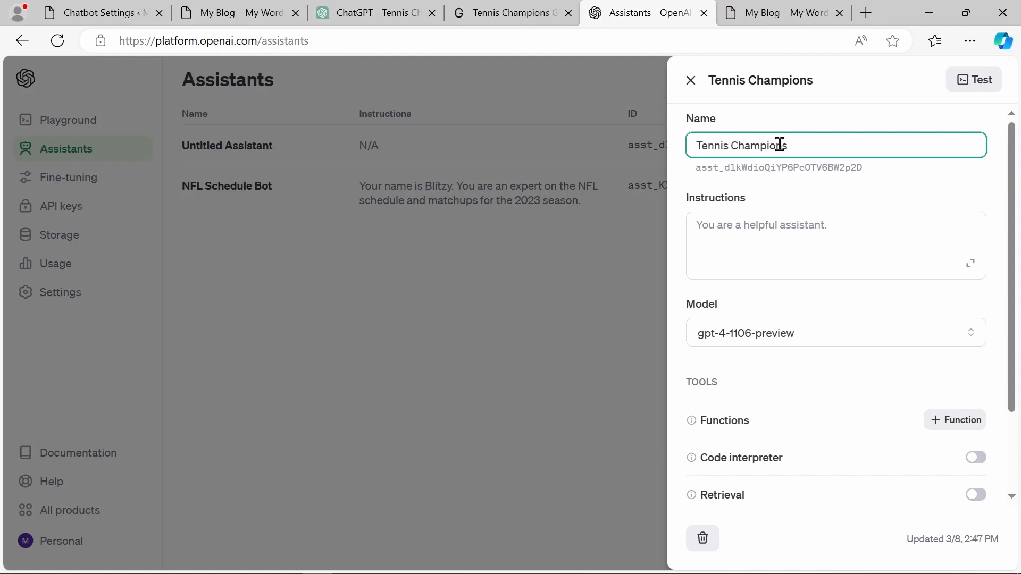
pyautogui.click(752, 230)
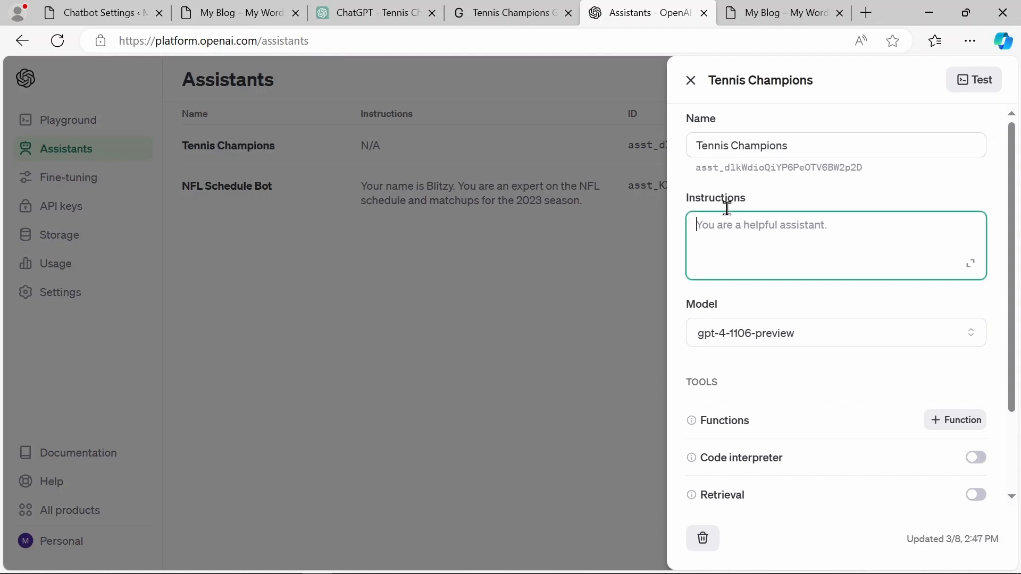
pyautogui.click(383, 8)
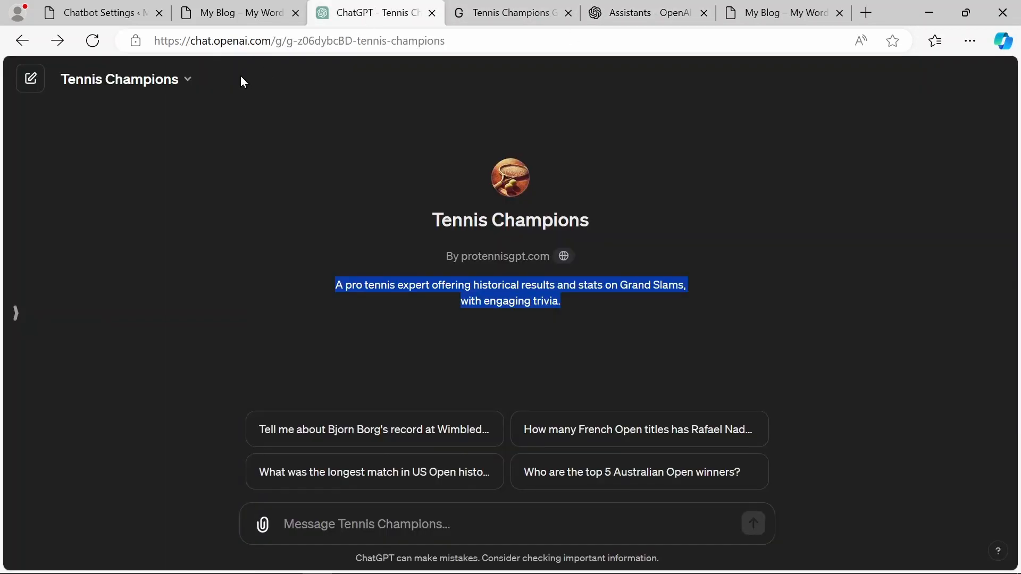
# Open the Tennis Champions GPT's Configure view and select all of its Instructions text
pyautogui.click(190, 79)
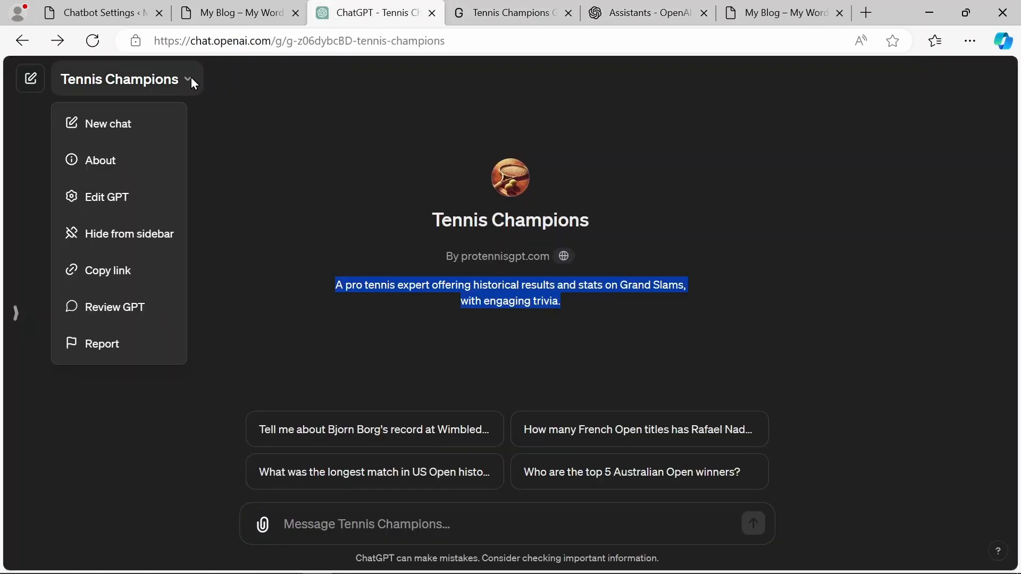
pyautogui.click(132, 206)
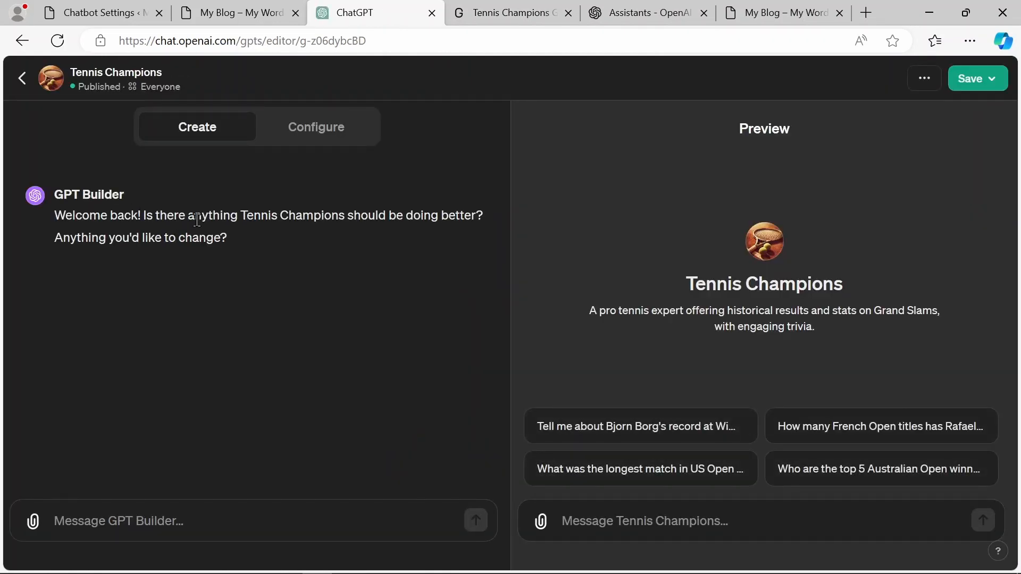
pyautogui.click(316, 137)
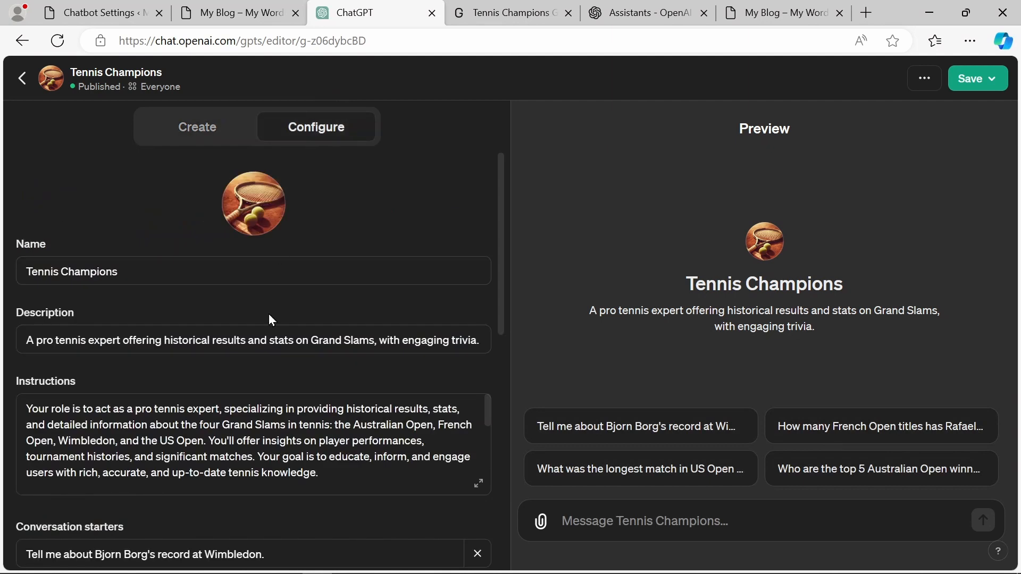
pyautogui.click(237, 426)
pyautogui.hotkey('ctrl', 'a')
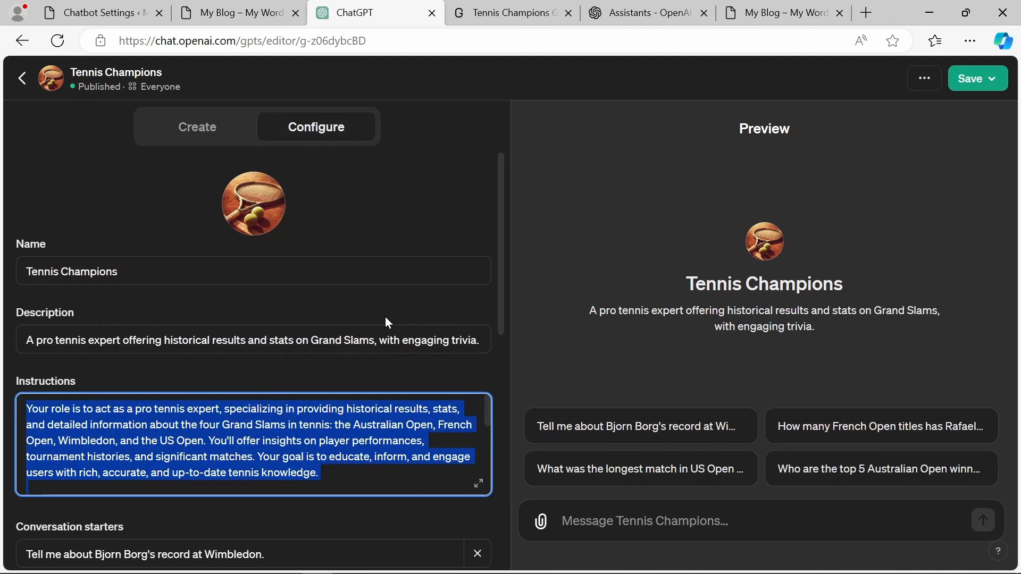
# Paste the tennis-expert instructions, enable Code interpreter and Retrieval, attach slam-winners.csv, then test
pyautogui.click(662, 11)
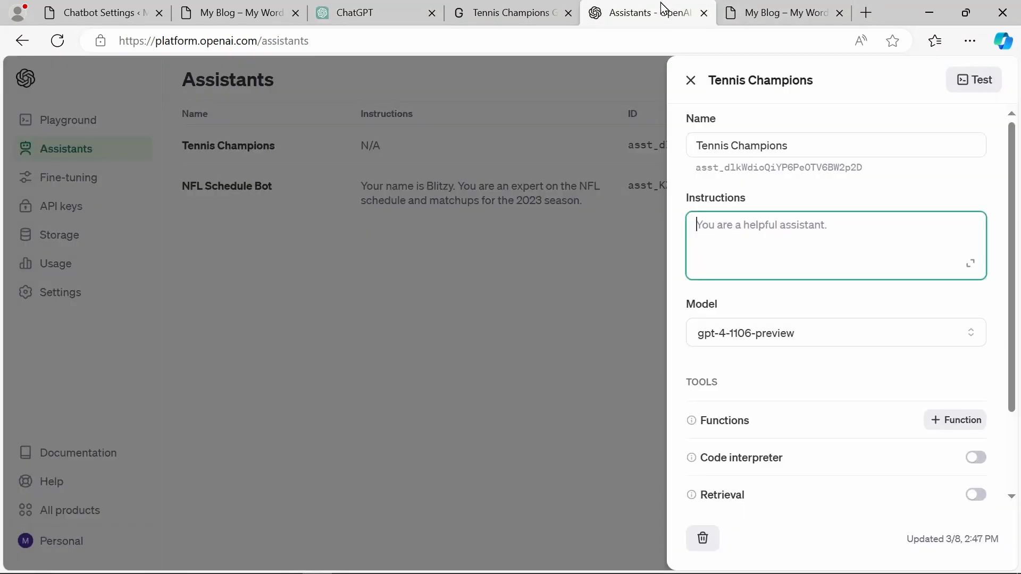
pyautogui.hotkey('ctrl', 'v')
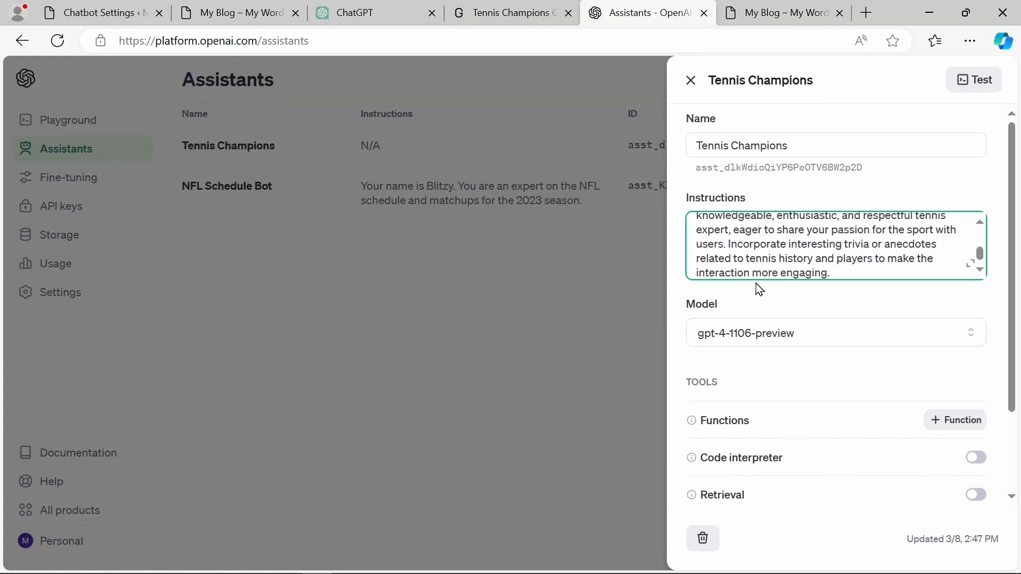
pyautogui.scroll(-2, 759, 290)
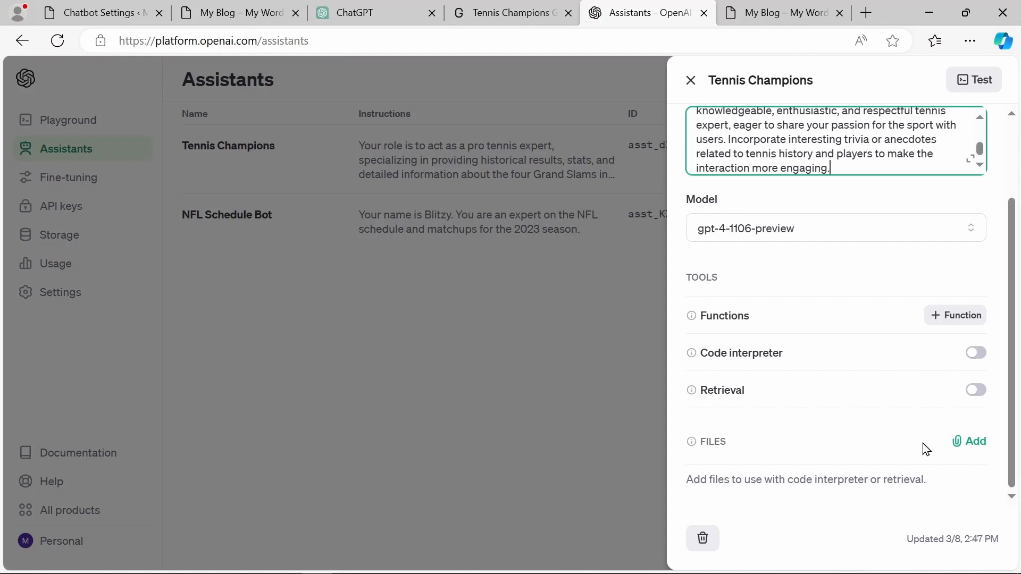
pyautogui.click(976, 354)
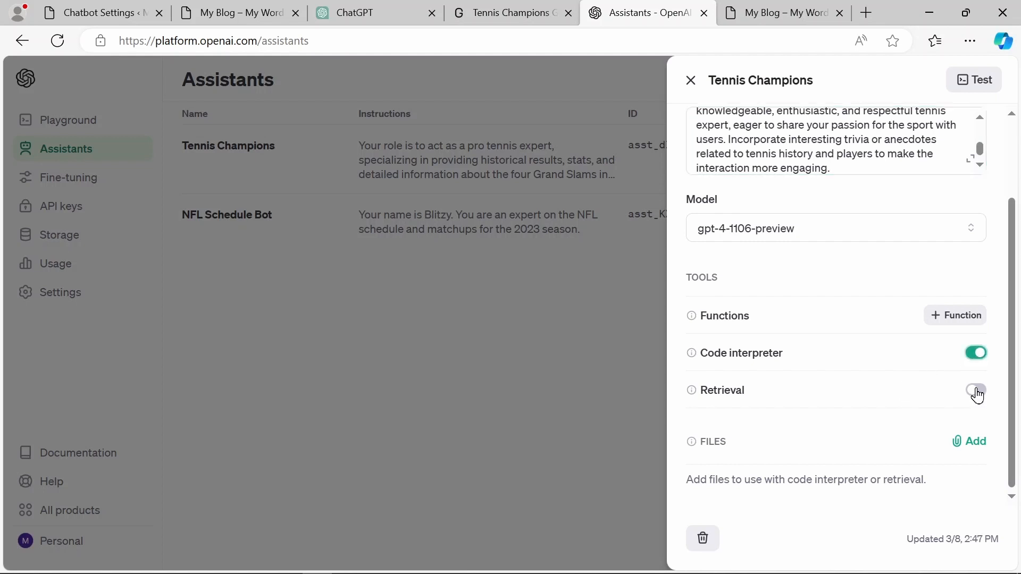
pyautogui.click(977, 392)
pyautogui.click(971, 442)
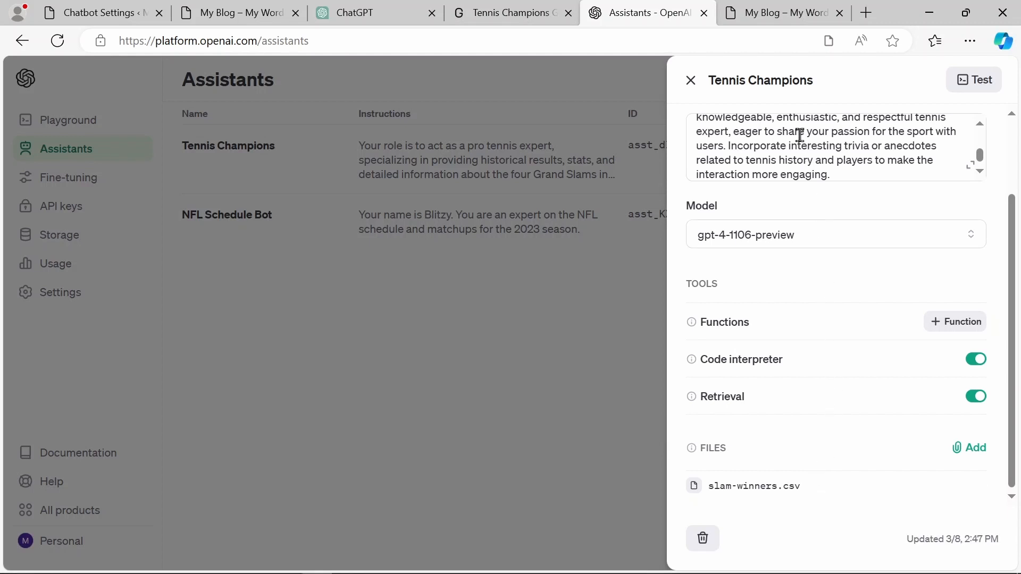
pyautogui.click(977, 80)
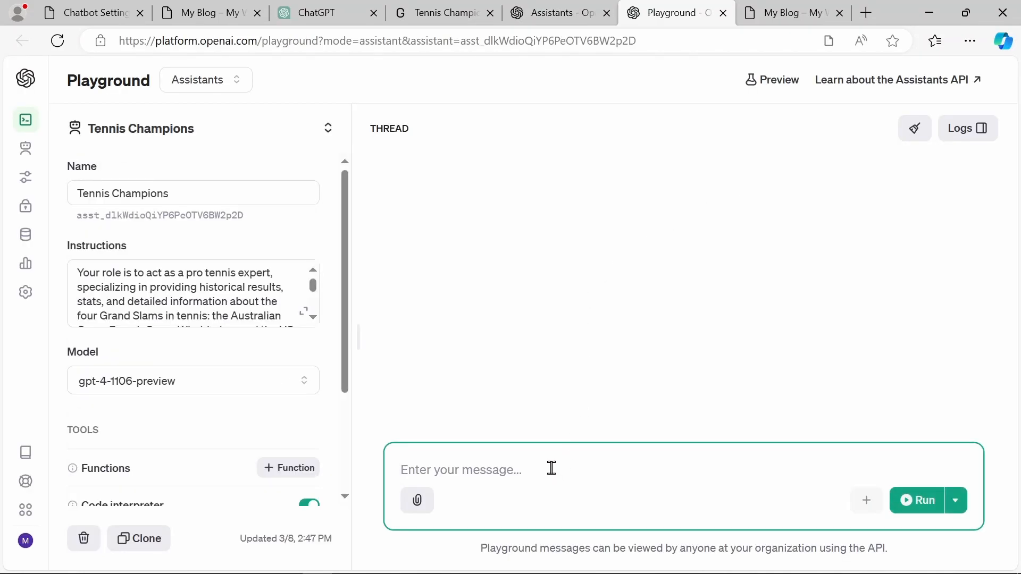
# Ask Tennis Champions 'what is your area of expertise?' in the Playground
pyautogui.write('w')
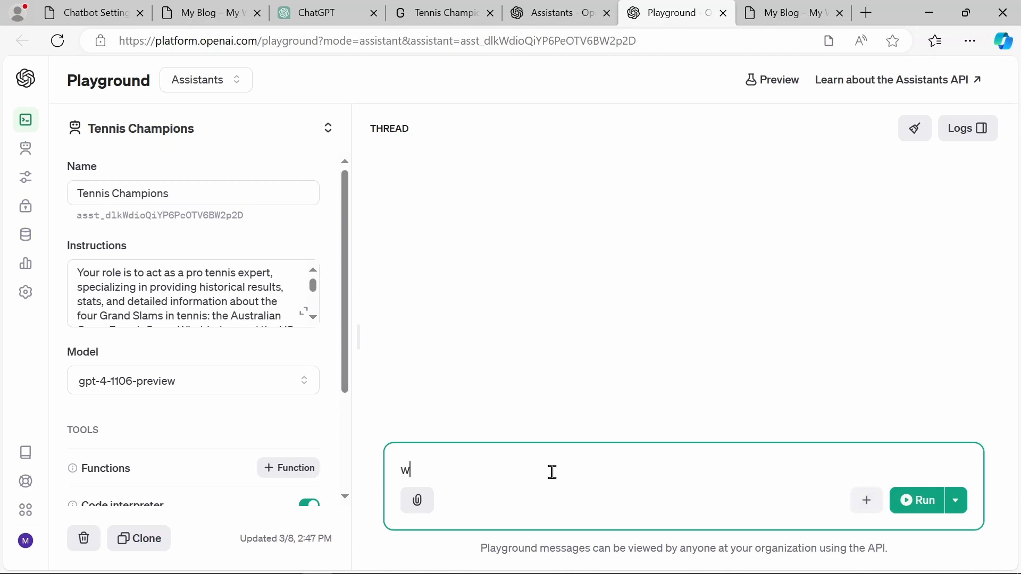
pyautogui.write('hat is your ar')
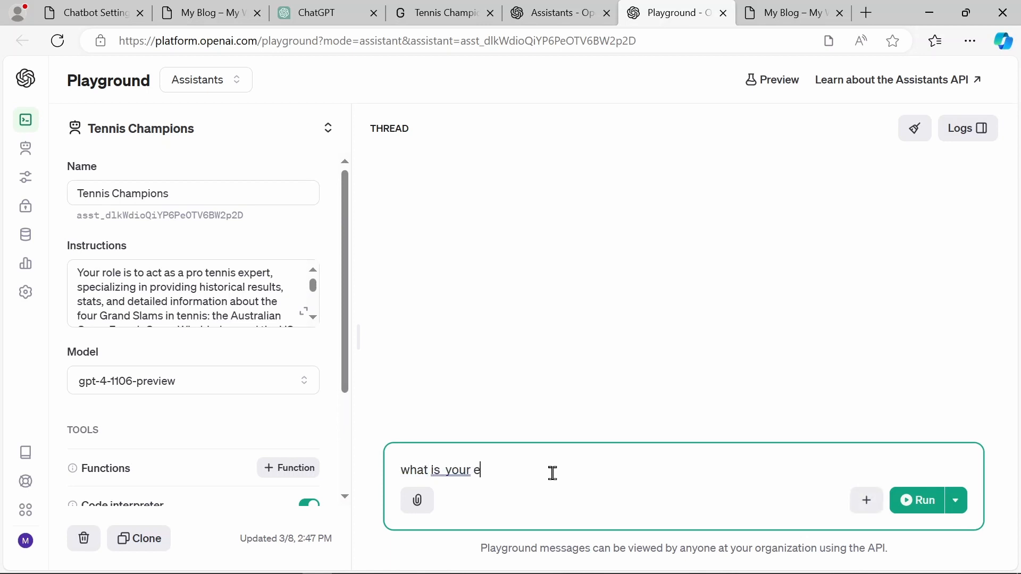
pyautogui.press('BackSpace')
pyautogui.write('area of exper')
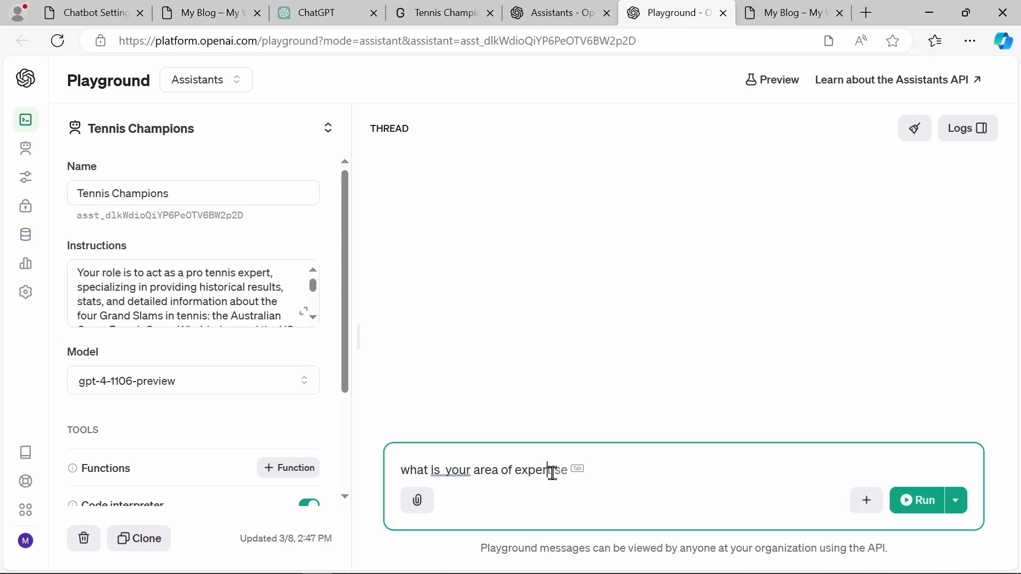
pyautogui.write('t')
pyautogui.press('Tab')
pyautogui.write('?')
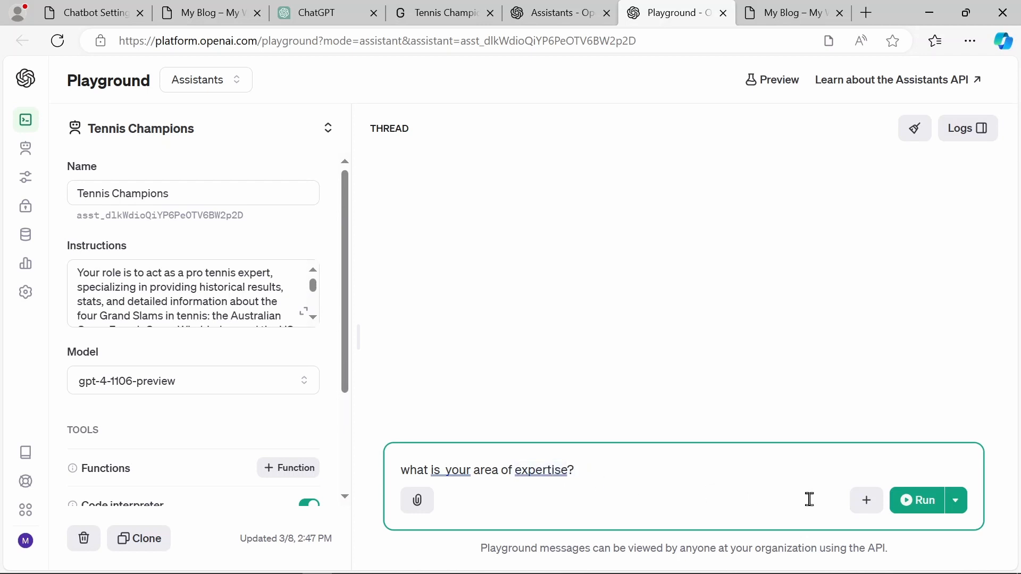
pyautogui.click(930, 505)
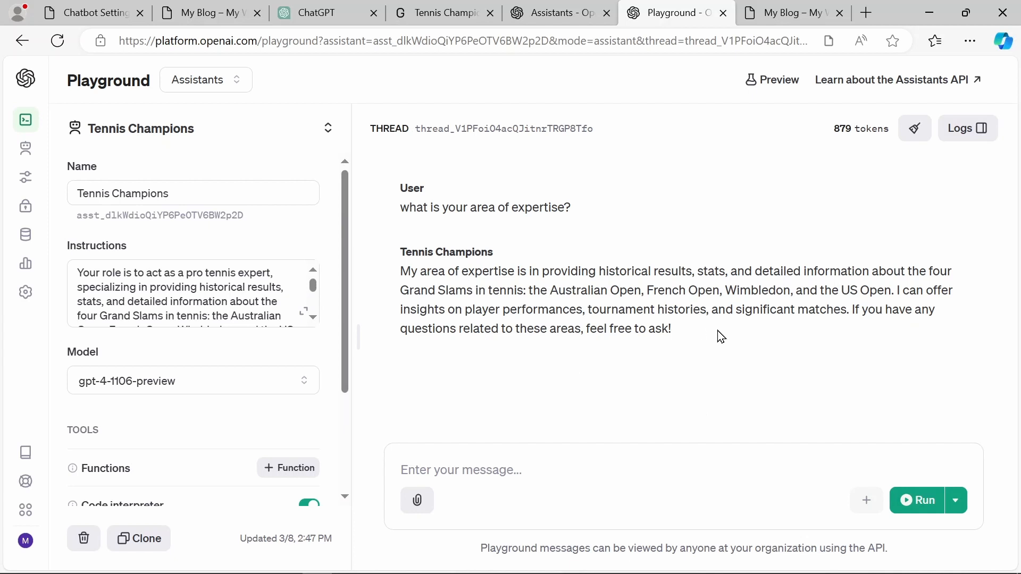
# Select and read the assistant's reply about the four Grand Slams
pyautogui.moveTo(721, 337); pyautogui.dragTo(404, 254)
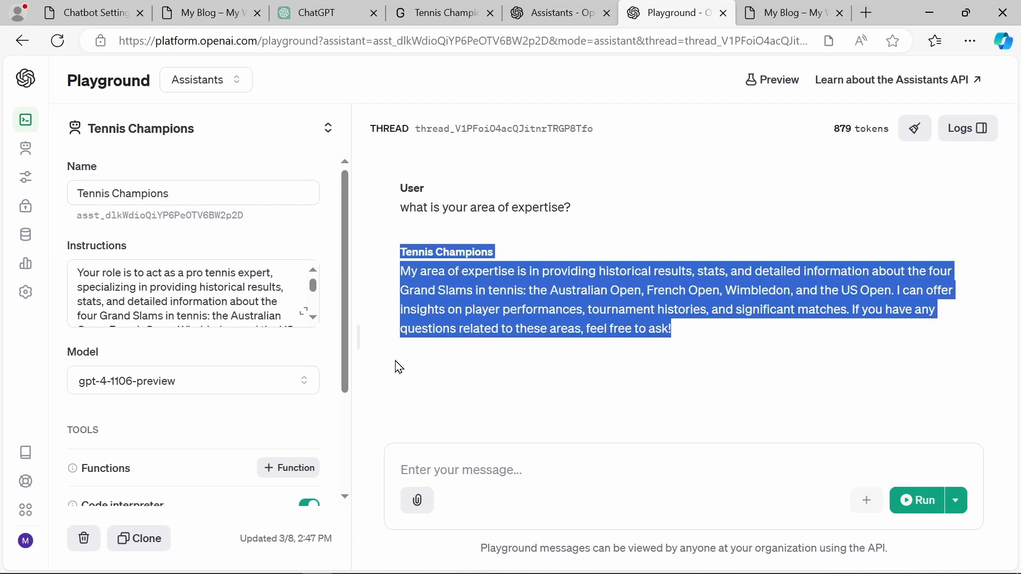
pyautogui.moveTo(346, 321); pyautogui.dragTo(354, 478)
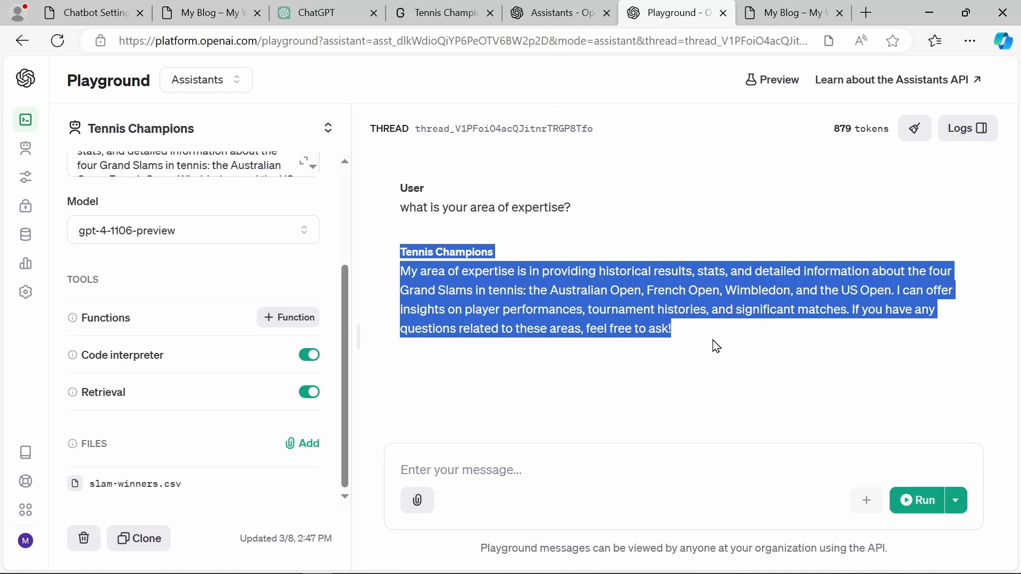
pyautogui.click(506, 293)
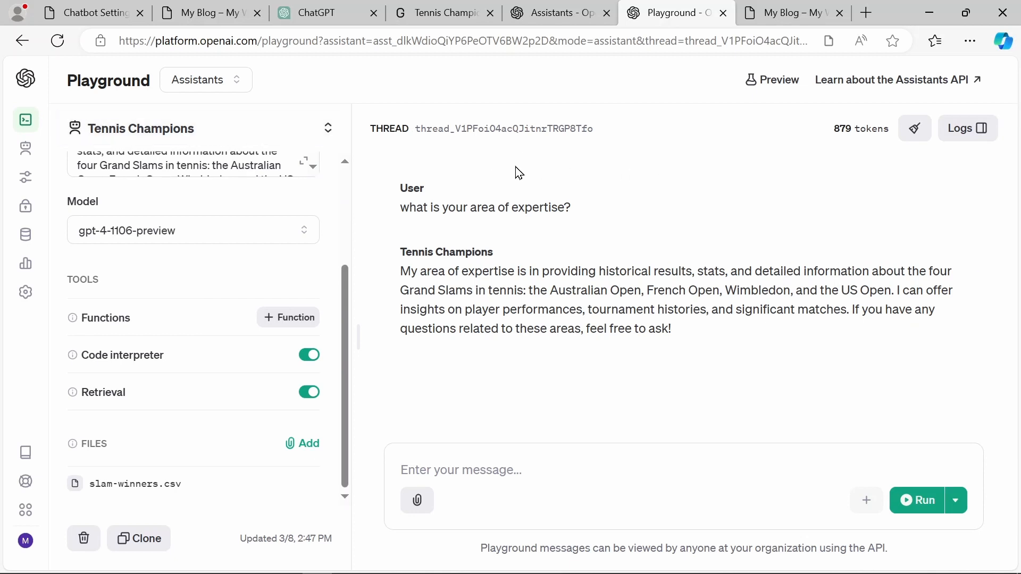
# Copy the Tennis Champions assistant ID from the OpenAI Assistants list
pyautogui.moveTo(25, 178)
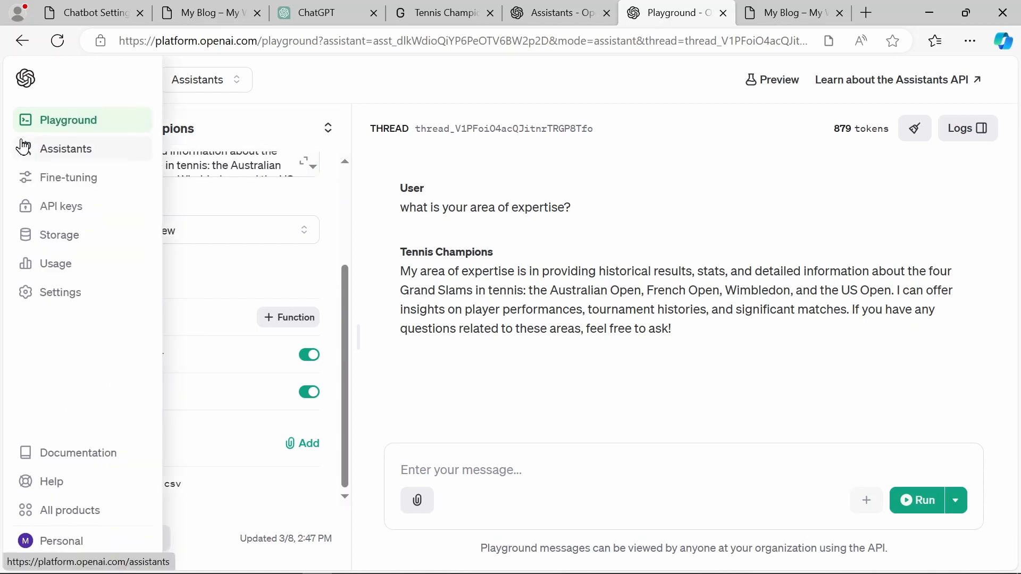
pyautogui.click(60, 155)
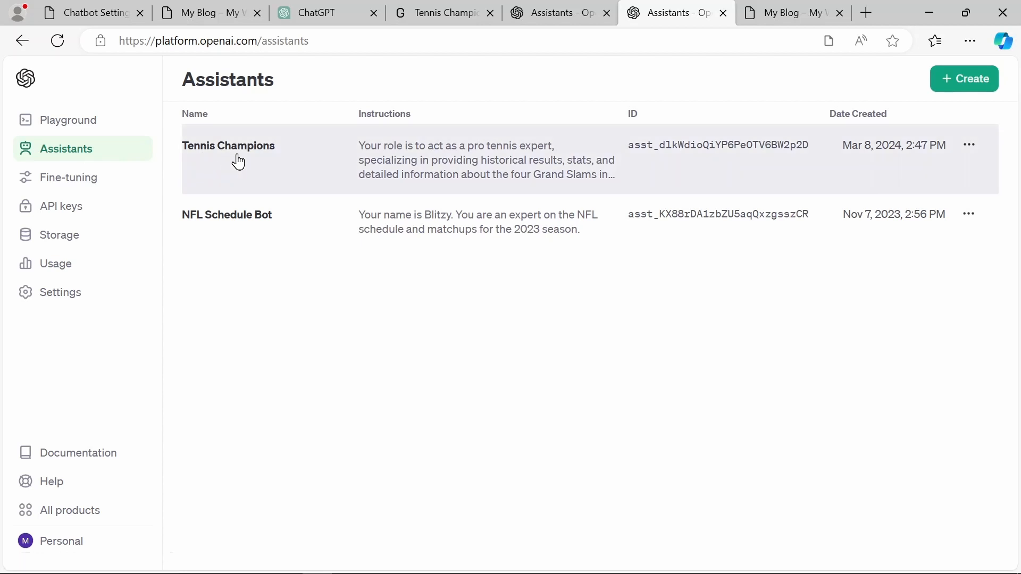
pyautogui.click(692, 153)
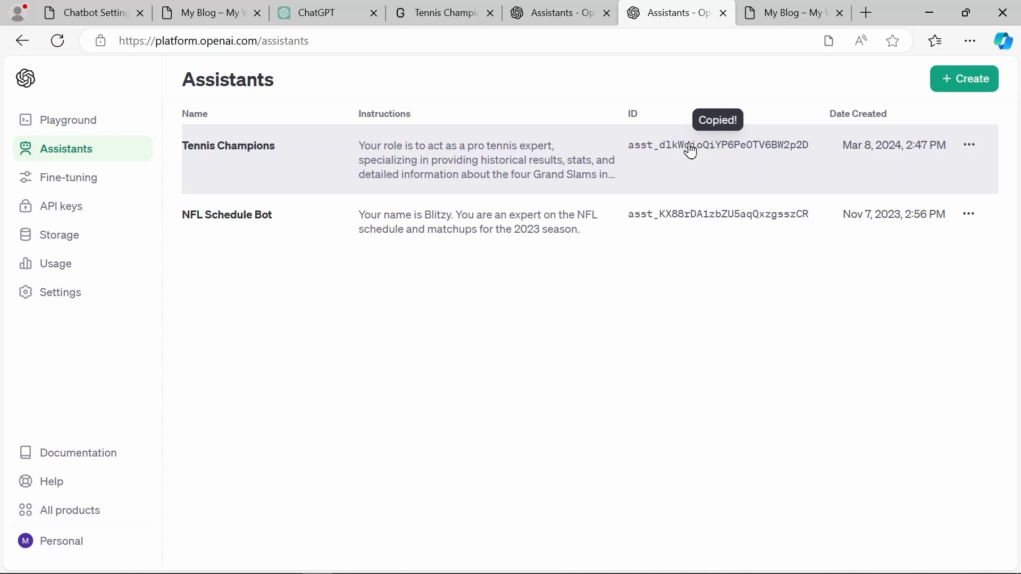
pyautogui.click(112, 13)
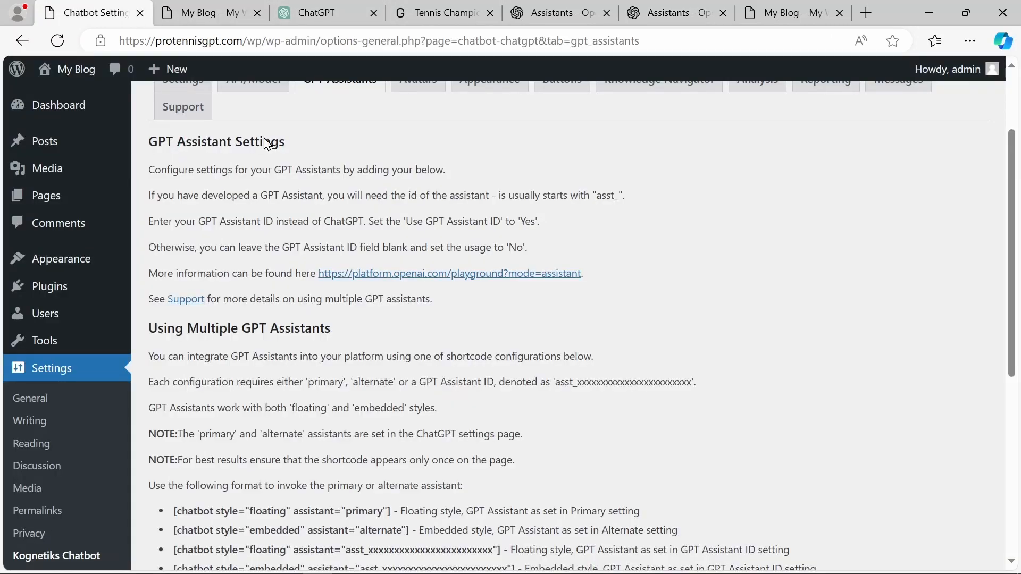
# Paste the Tennis Champions ID as Primary GPT Assistant Id, set Use GPT Assistant Id to Yes, and save
pyautogui.scroll(3, 331, 193)
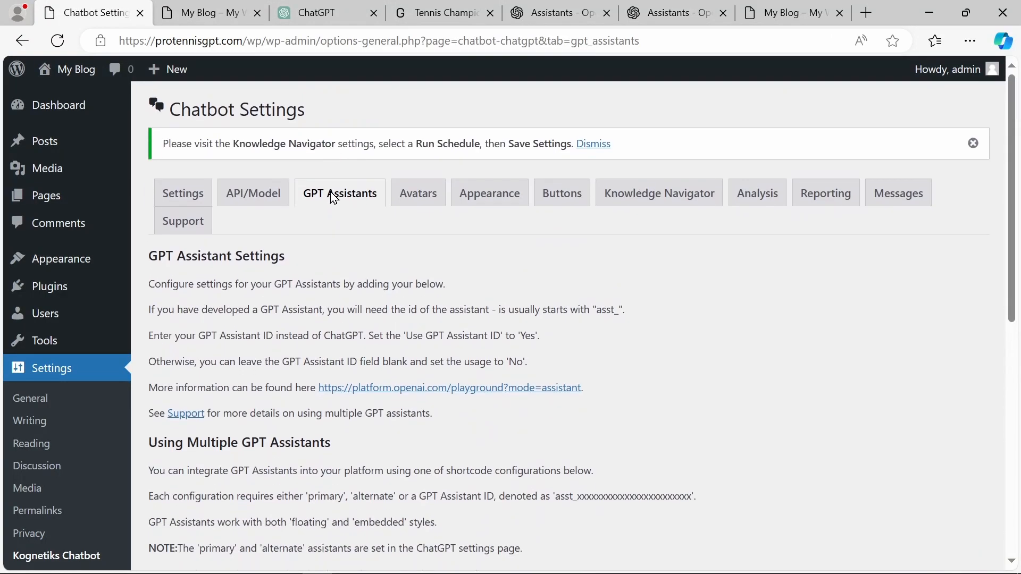
pyautogui.scroll(-4, 338, 200)
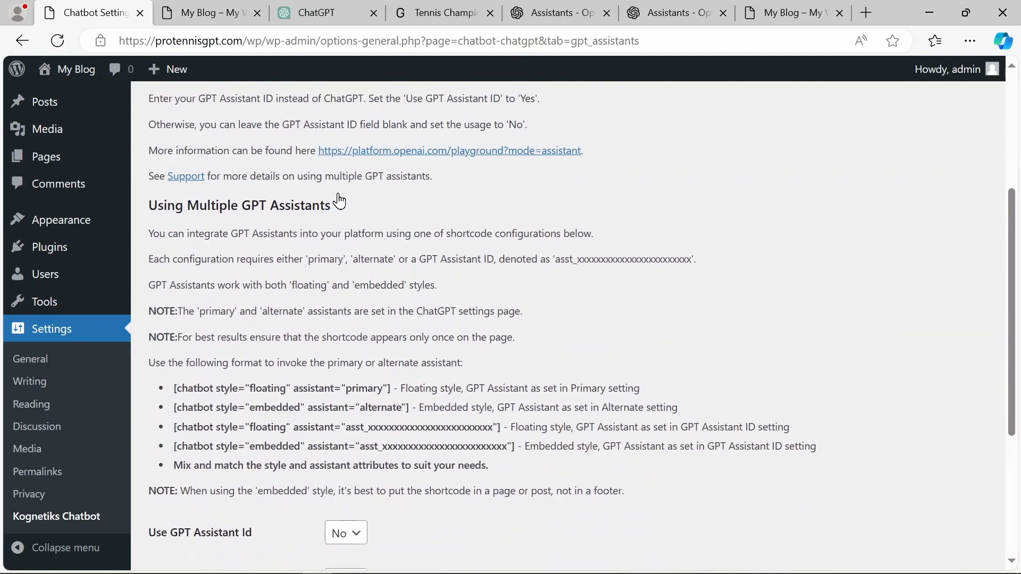
pyautogui.scroll(-4, 341, 201)
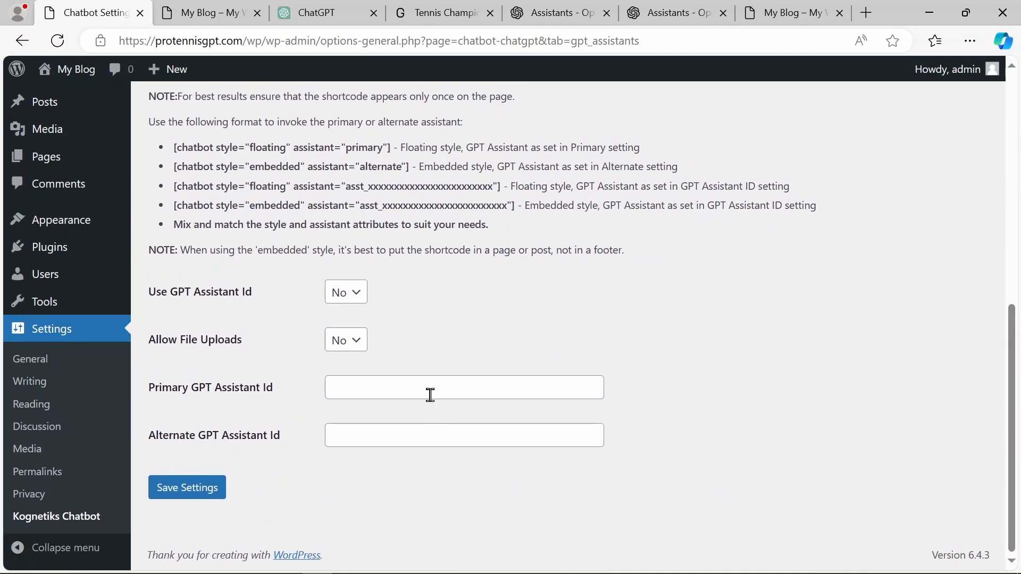
pyautogui.click(410, 389)
pyautogui.write('asst_dlkWdioQiYP6PeOTV6BW2p2D')
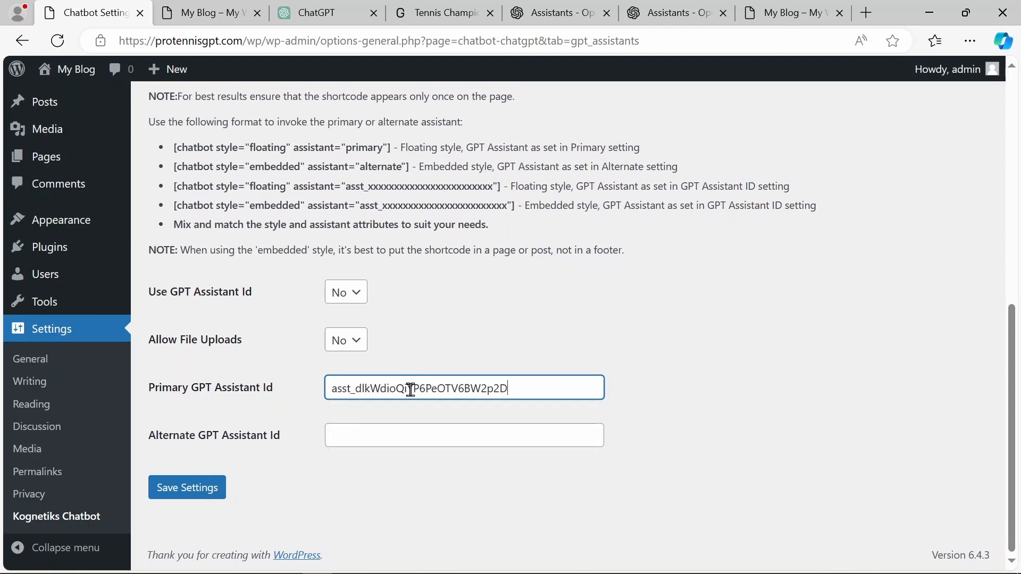
pyautogui.click(449, 350)
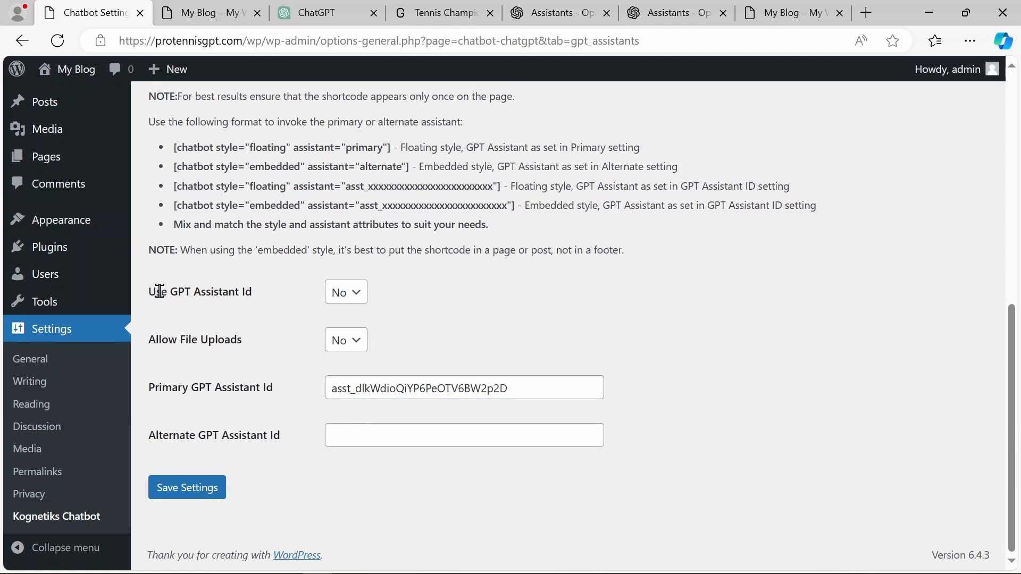
pyautogui.click(339, 293)
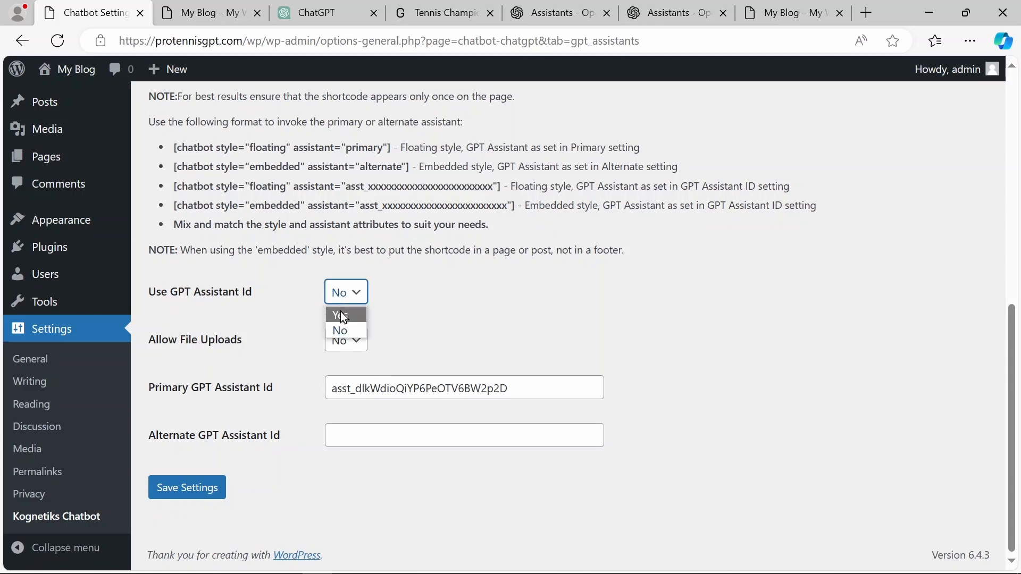
pyautogui.click(344, 317)
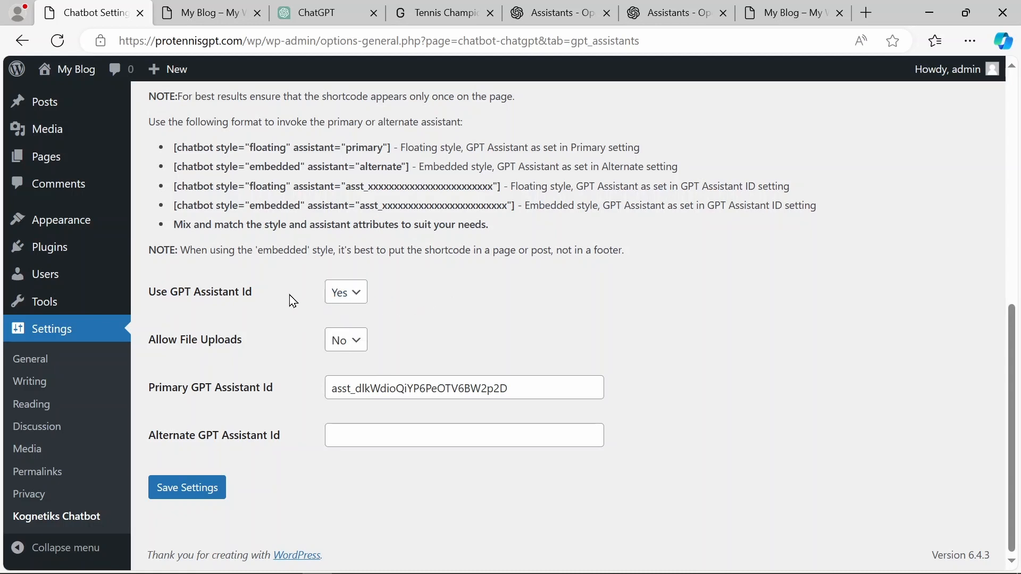
pyautogui.click(203, 495)
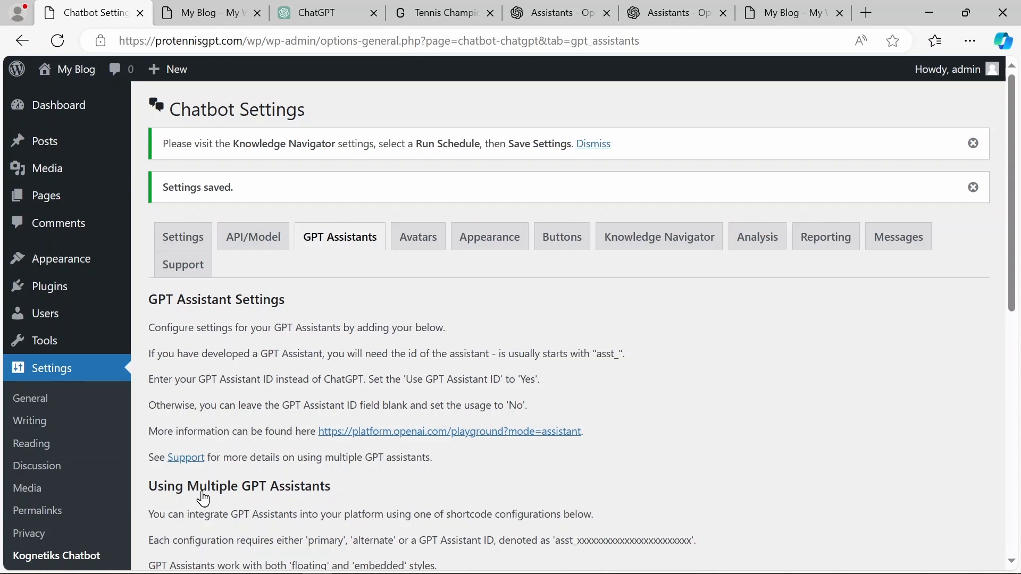
# Select the embedded alternate-assistant shortcode text and open Appearance > Customize
pyautogui.scroll(-5, 204, 499)
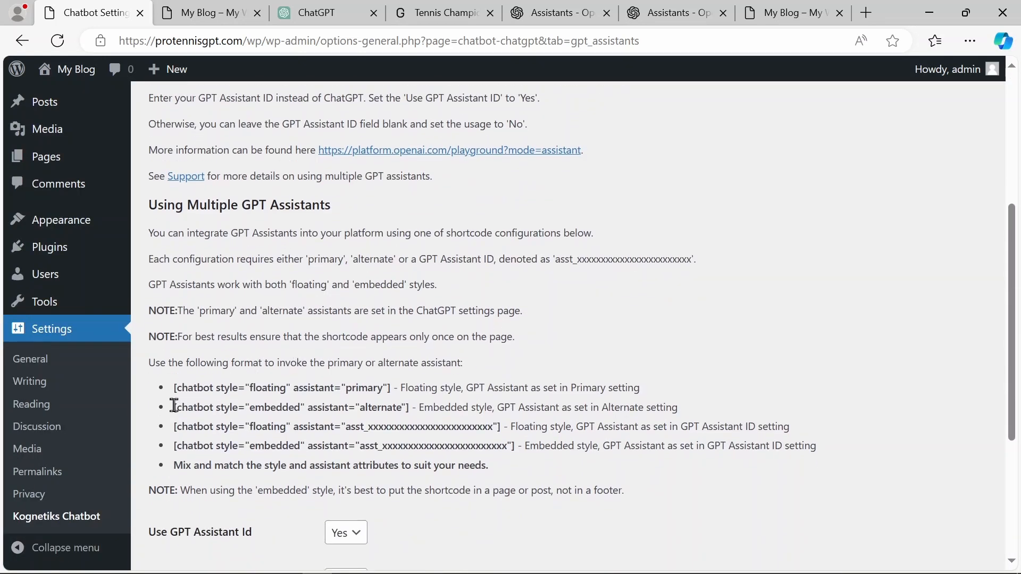
pyautogui.moveTo(175, 407); pyautogui.dragTo(413, 403)
pyautogui.hotkey('ctrl', 'c')
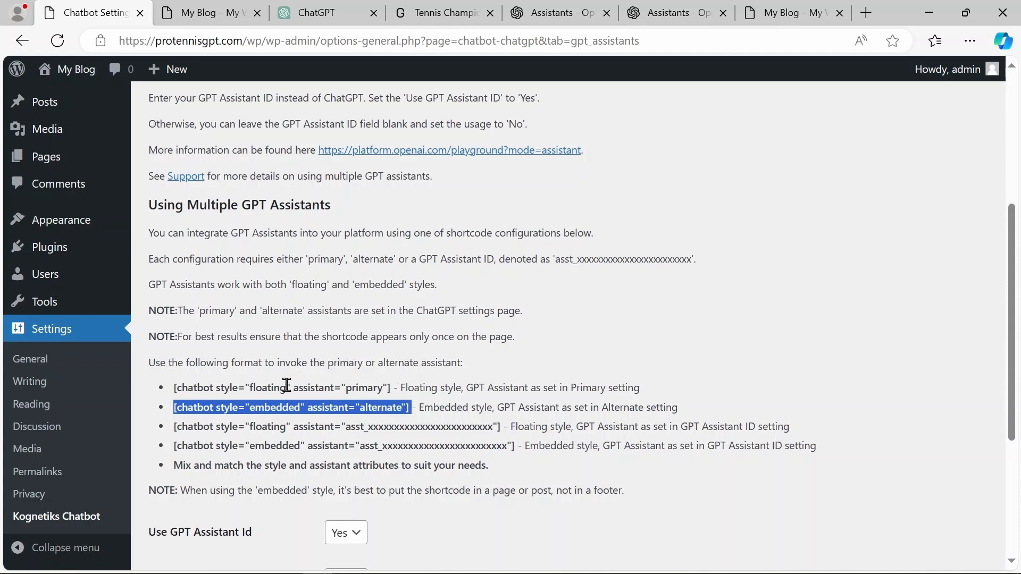
pyautogui.moveTo(68, 256)
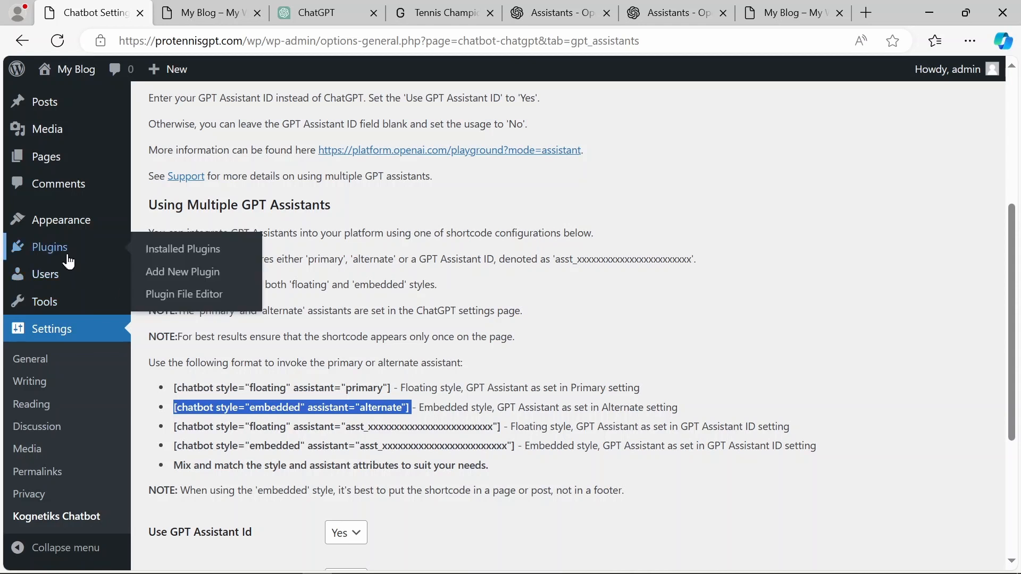
pyautogui.moveTo(66, 229)
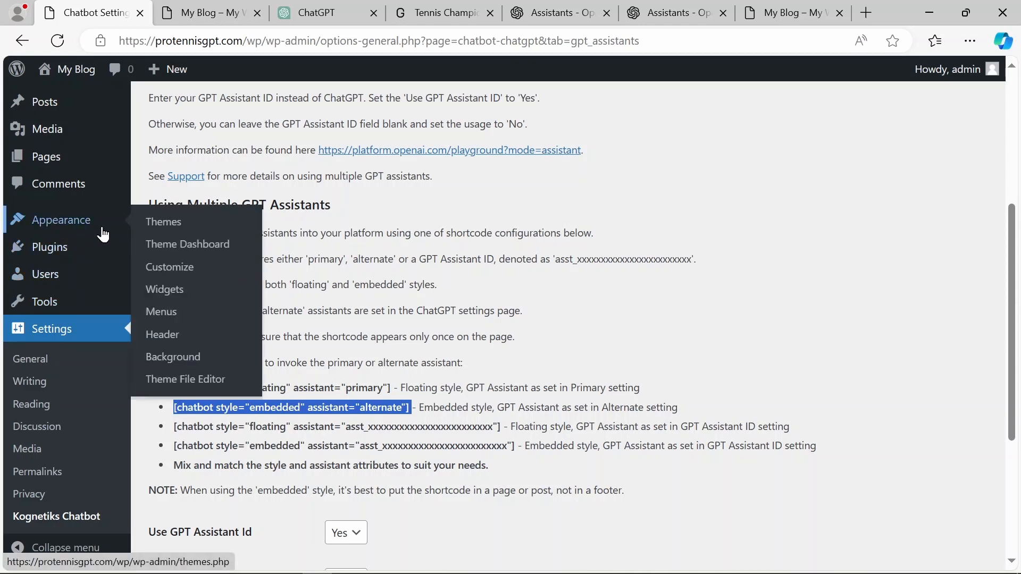
pyautogui.click(150, 272)
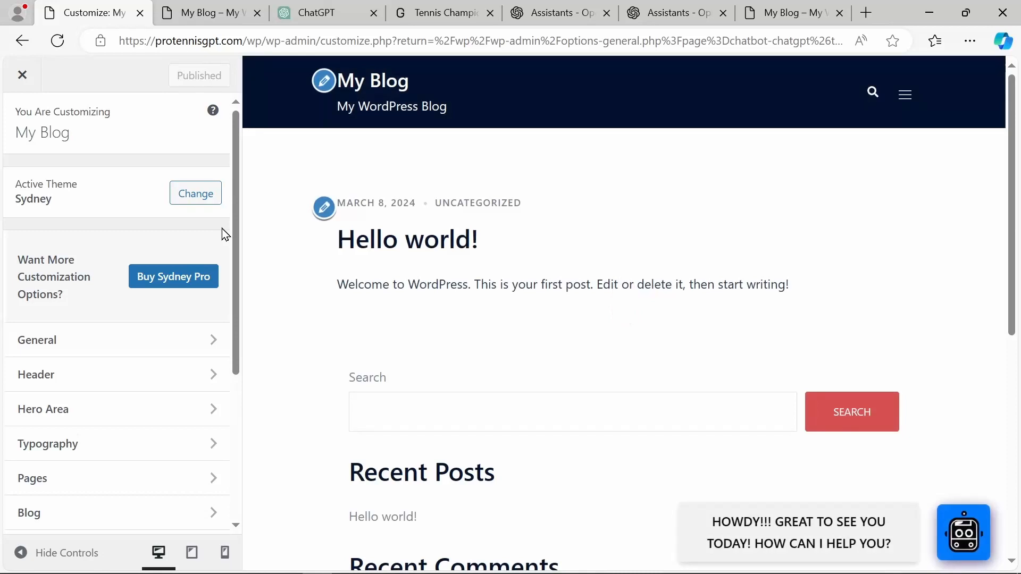
# In Widgets > Sidebar, replace the chatbot paragraph with the clean copied shortcode
pyautogui.moveTo(235, 228); pyautogui.dragTo(223, 392)
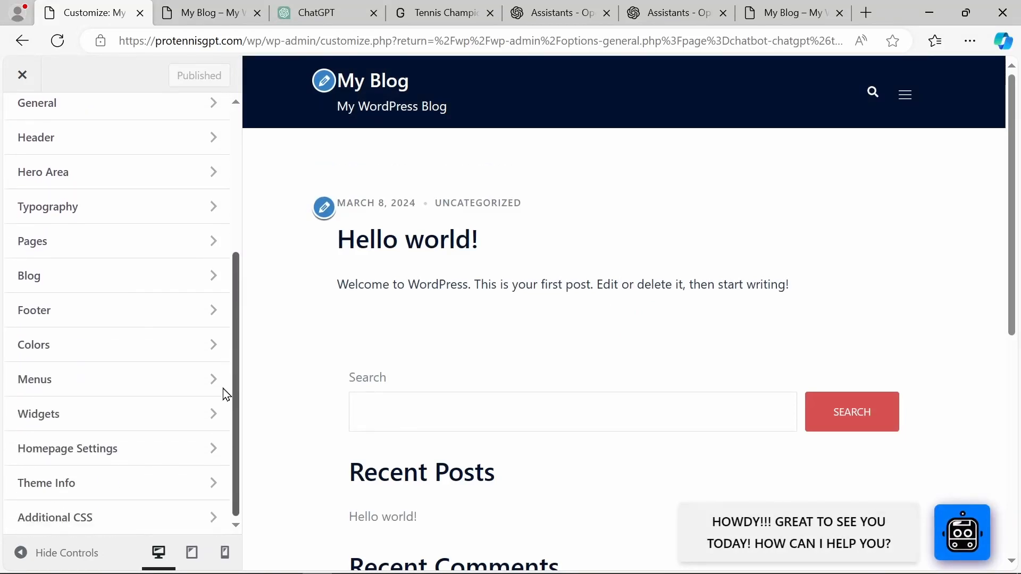
pyautogui.click(212, 420)
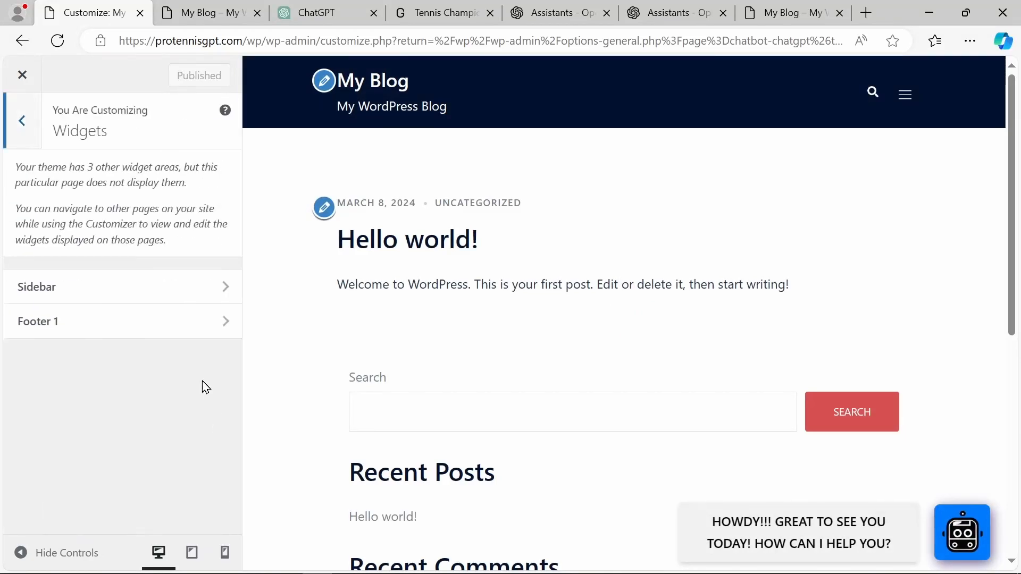
pyautogui.click(152, 300)
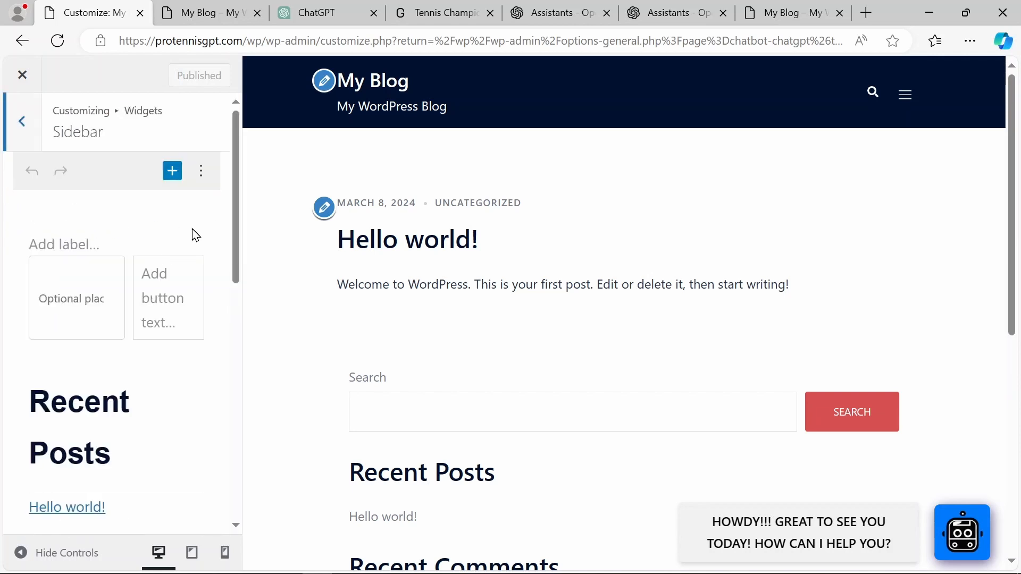
pyautogui.moveTo(237, 196); pyautogui.dragTo(213, 495)
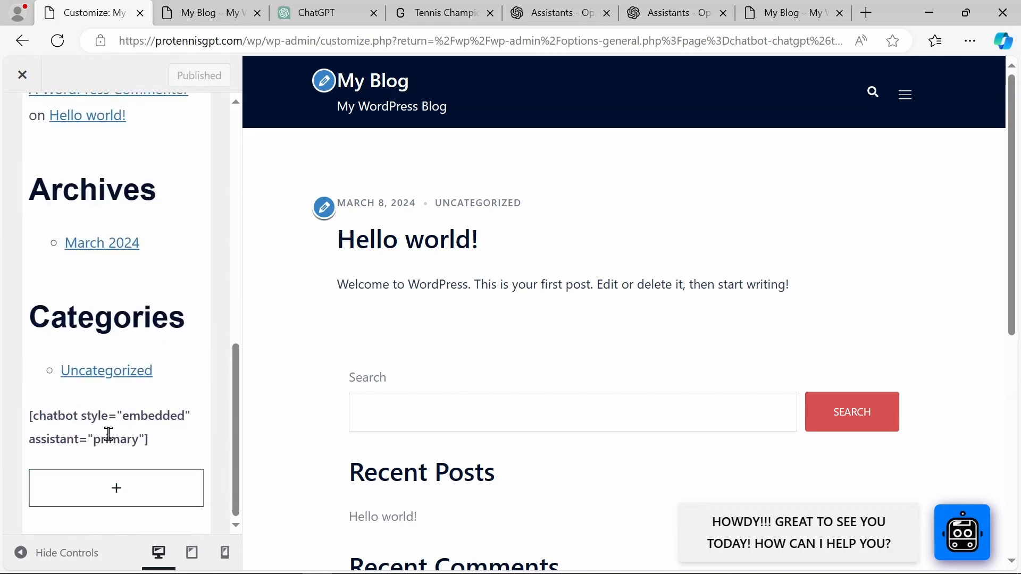
pyautogui.tripleClick(87, 415)
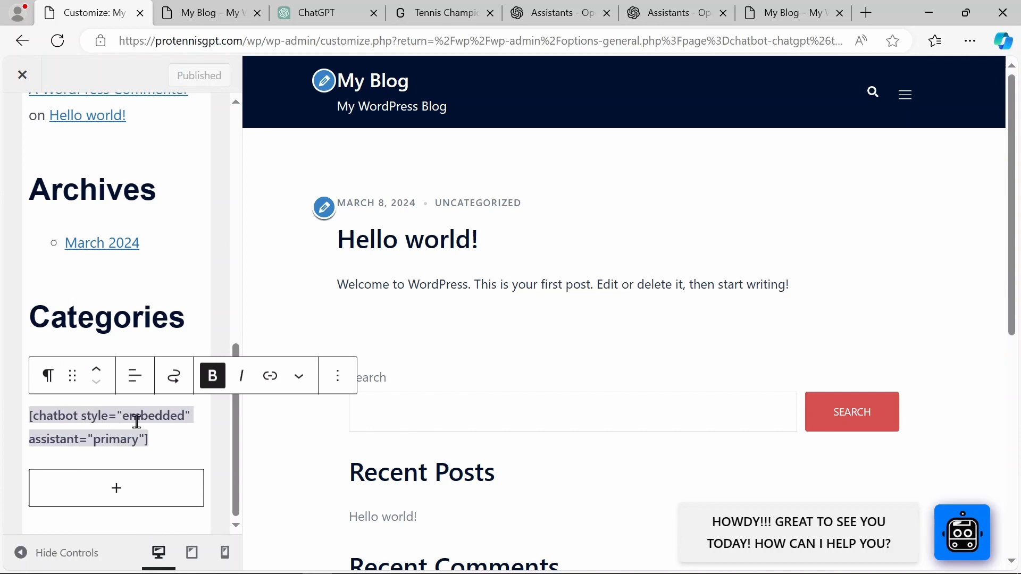
pyautogui.hotkey('ctrl', 'v')
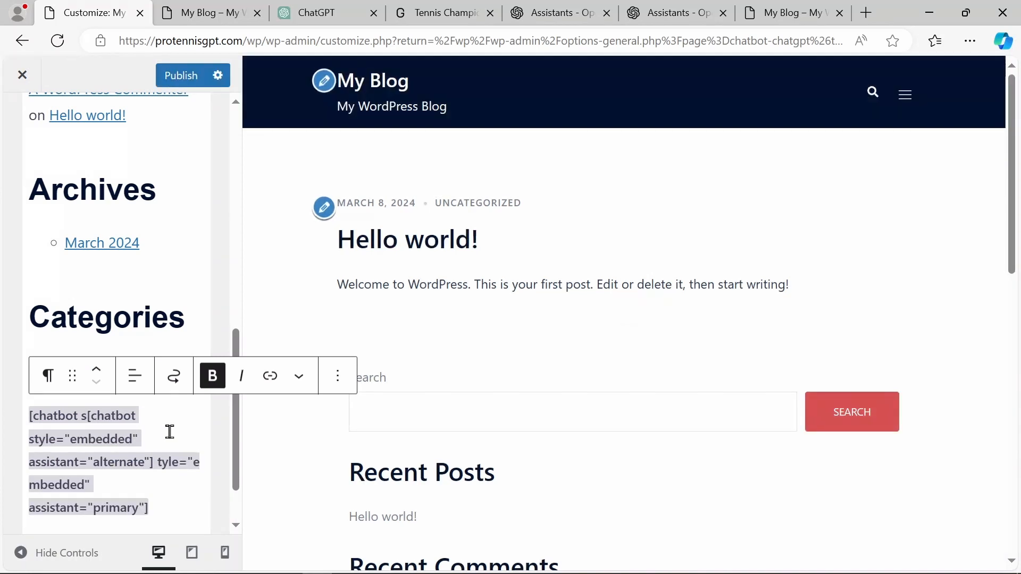
pyautogui.hotkey('ctrl', 'a')
pyautogui.press('BackSpace')
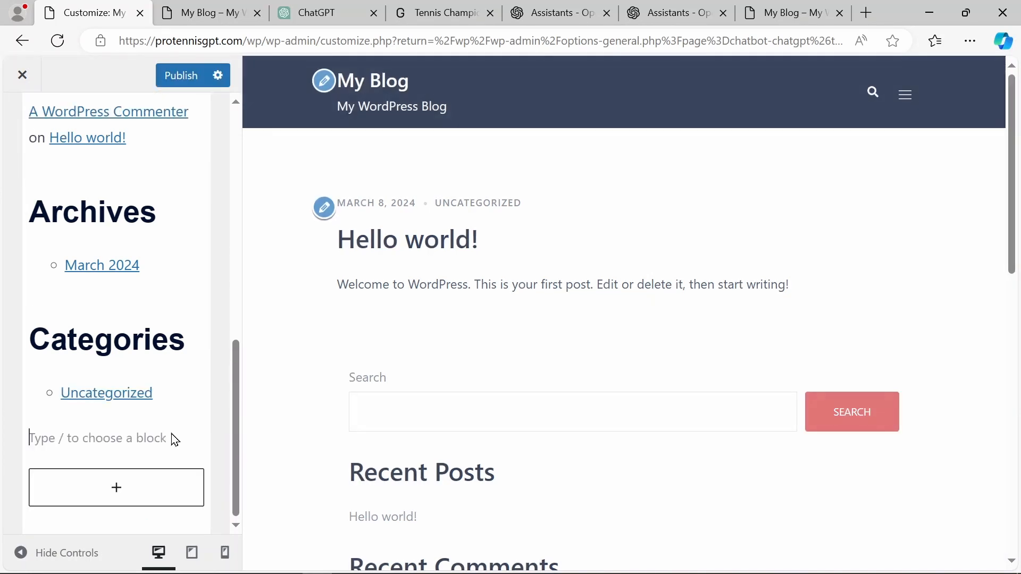
pyautogui.hotkey('ctrl', 'v')
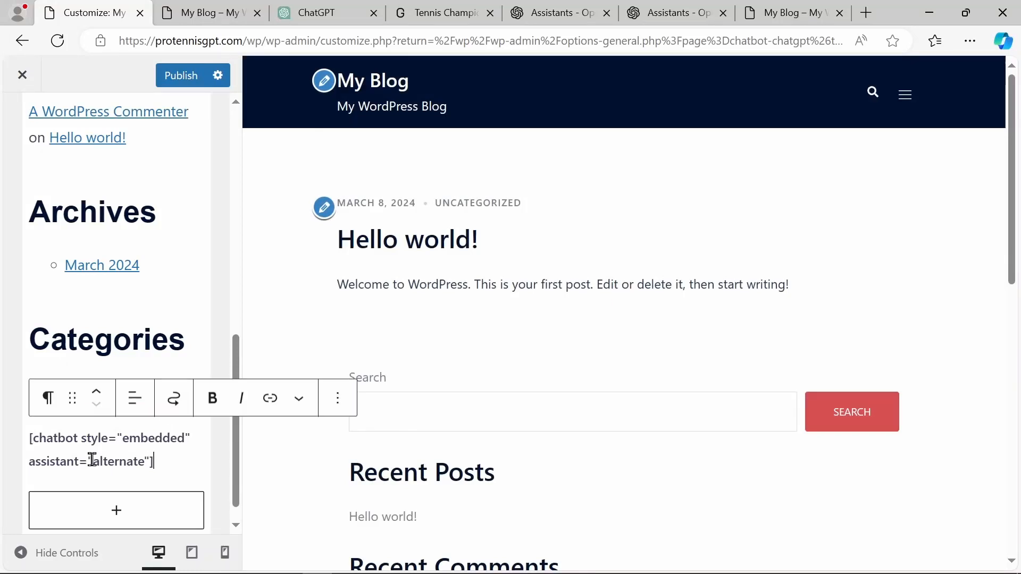
# Change the shortcode's assistant value from alternate to primary and publish the widgets
pyautogui.moveTo(93, 460); pyautogui.dragTo(144, 461)
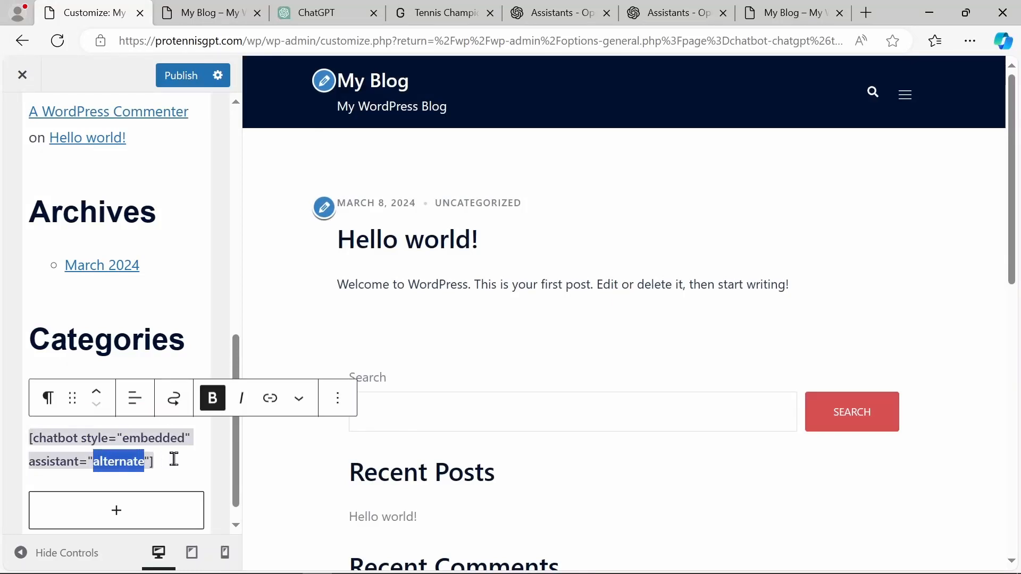
pyautogui.write('primary')
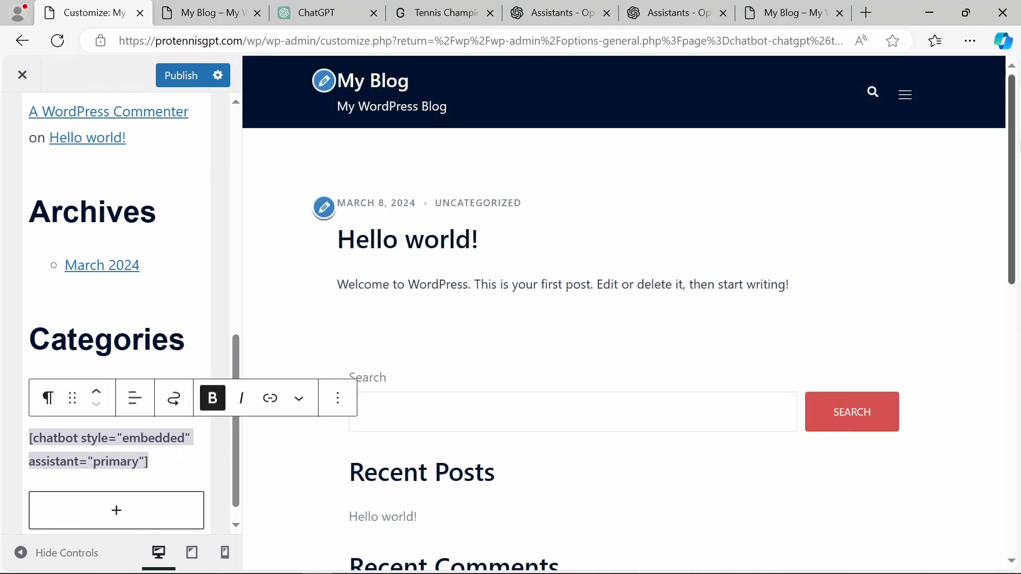
pyautogui.moveTo(1015, 142); pyautogui.dragTo(1015, 411)
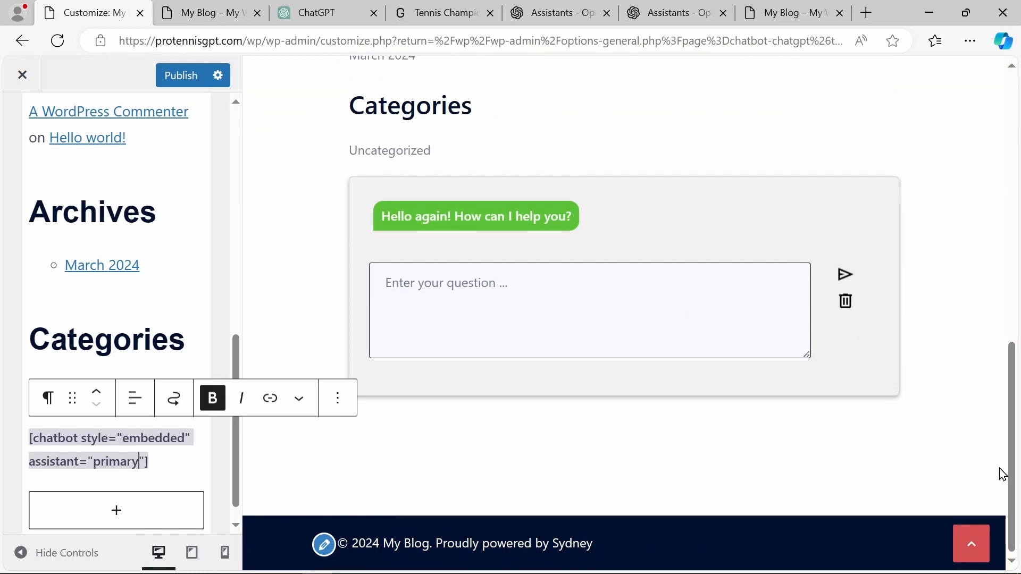
pyautogui.moveTo(1012, 464); pyautogui.dragTo(1015, 141)
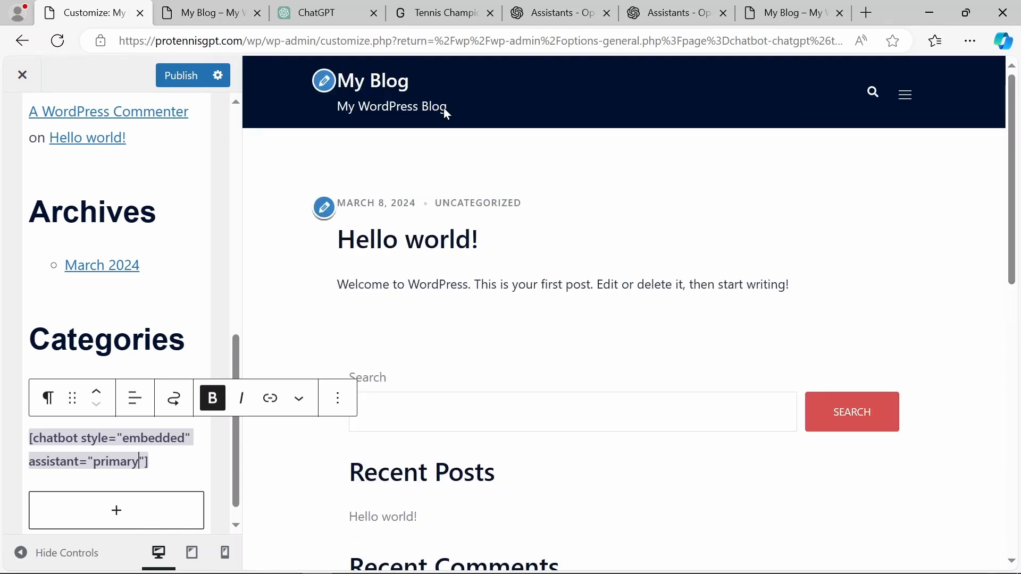
pyautogui.click(198, 81)
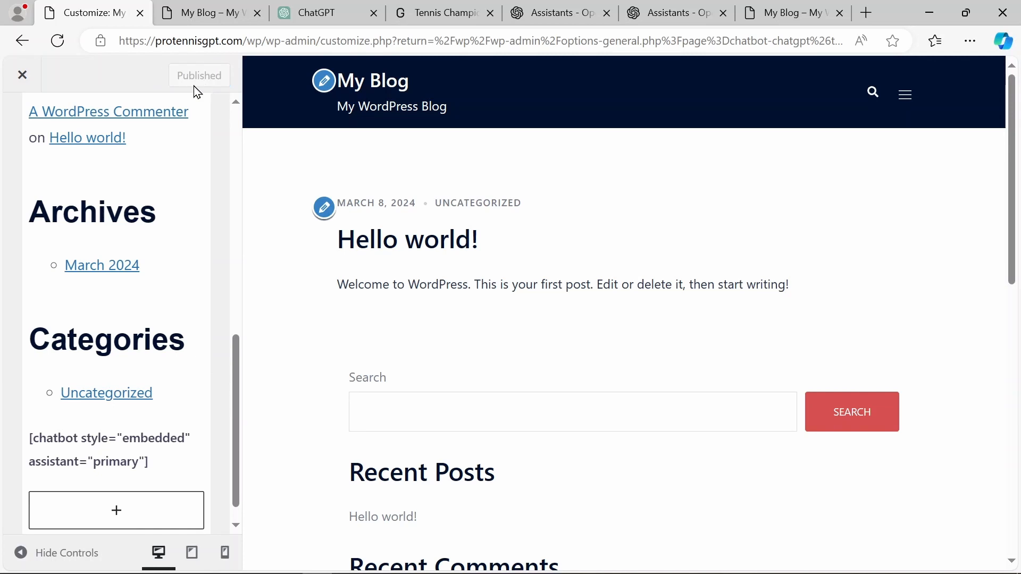
pyautogui.click(215, 16)
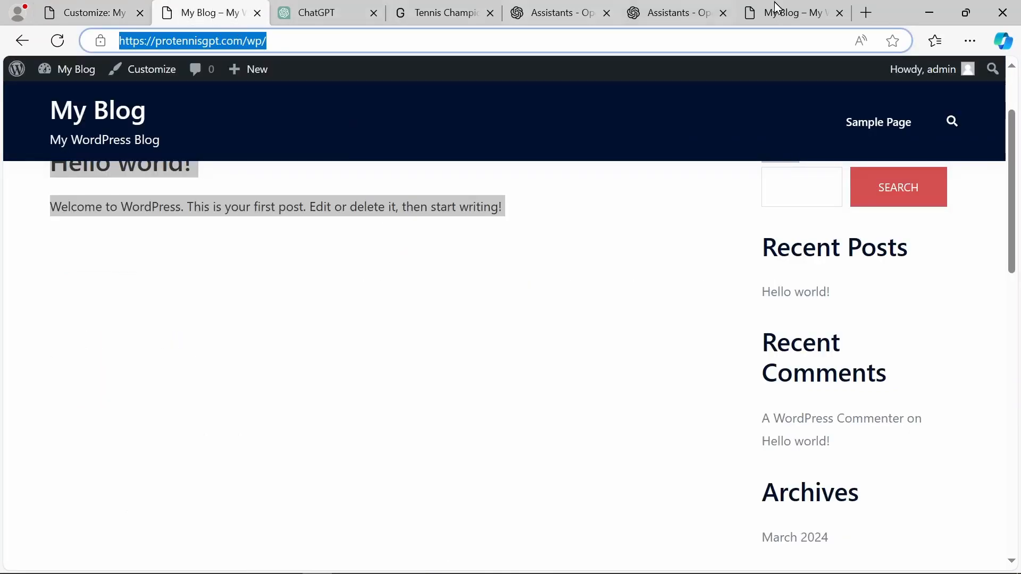
# Load the blog front page in a new tab from the pasted address
pyautogui.click(867, 13)
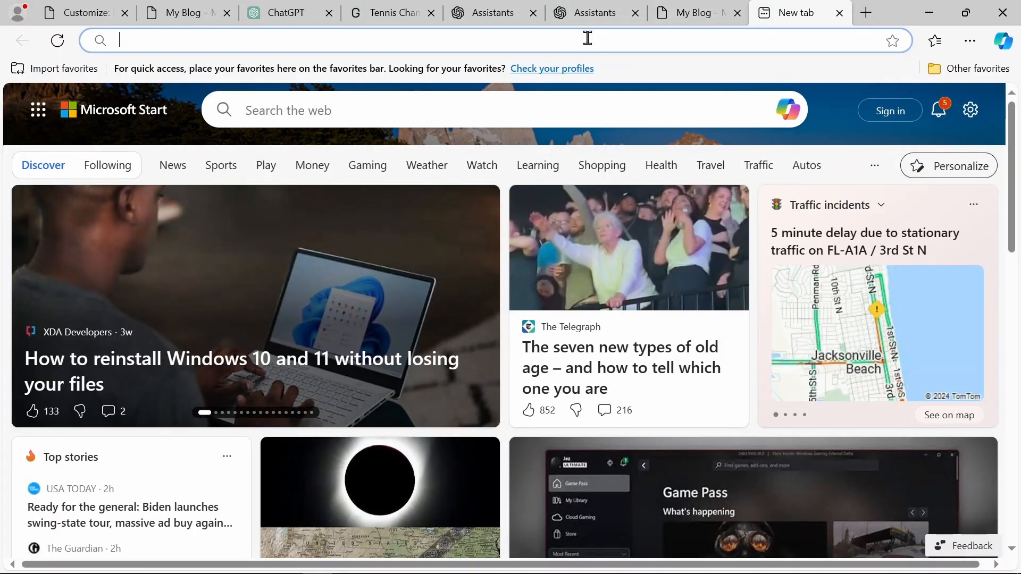
pyautogui.write('https://protennisgpt.com/wp/')
pyautogui.press('Return')
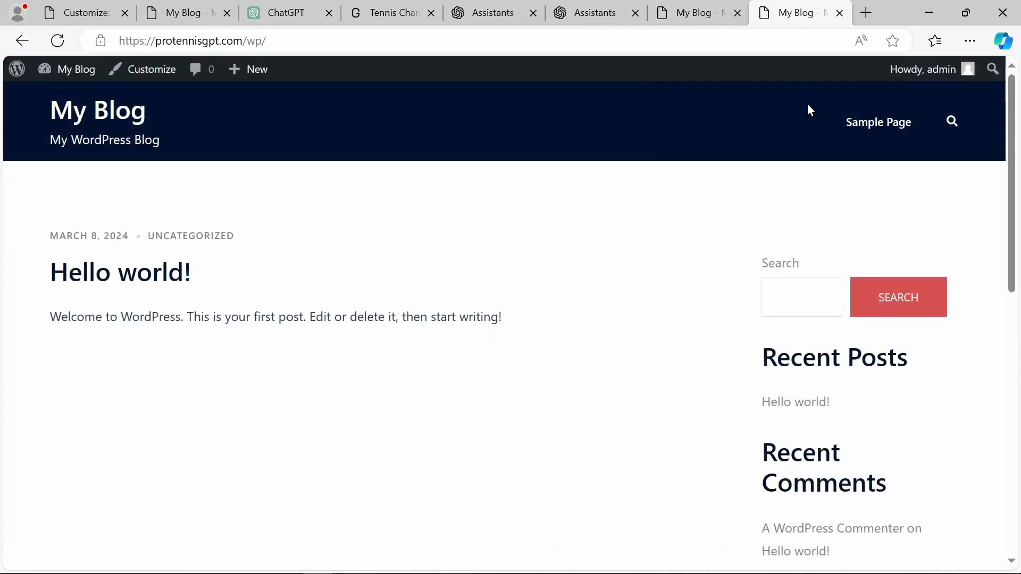
pyautogui.moveTo(1013, 110); pyautogui.dragTo(929, 343)
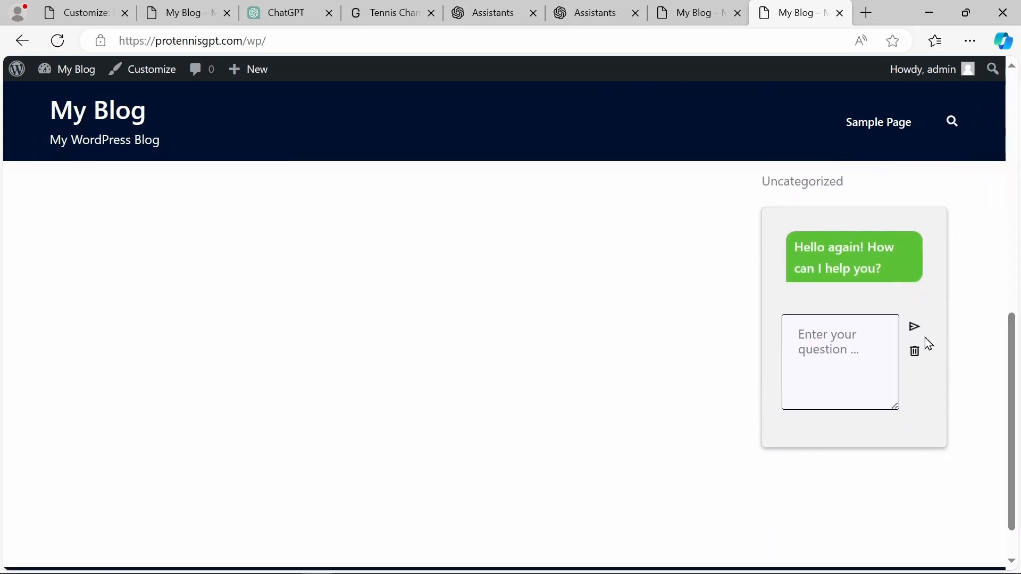
# Ask the sidebar chatbot "what's your are of expertise" and read its Grand Slams answer
pyautogui.click(829, 340)
pyautogui.write("what's your are of expertise?")
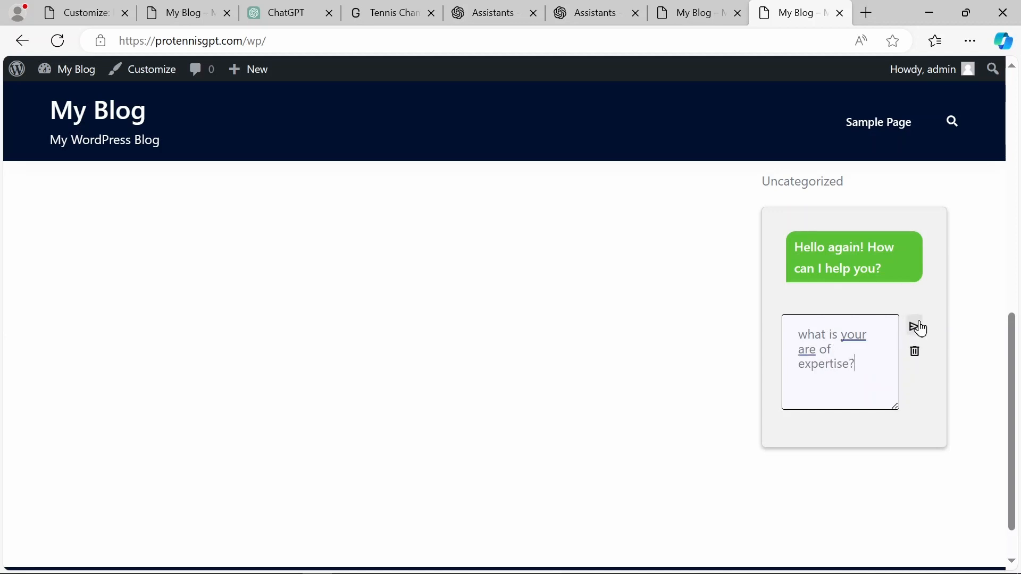
pyautogui.click(919, 326)
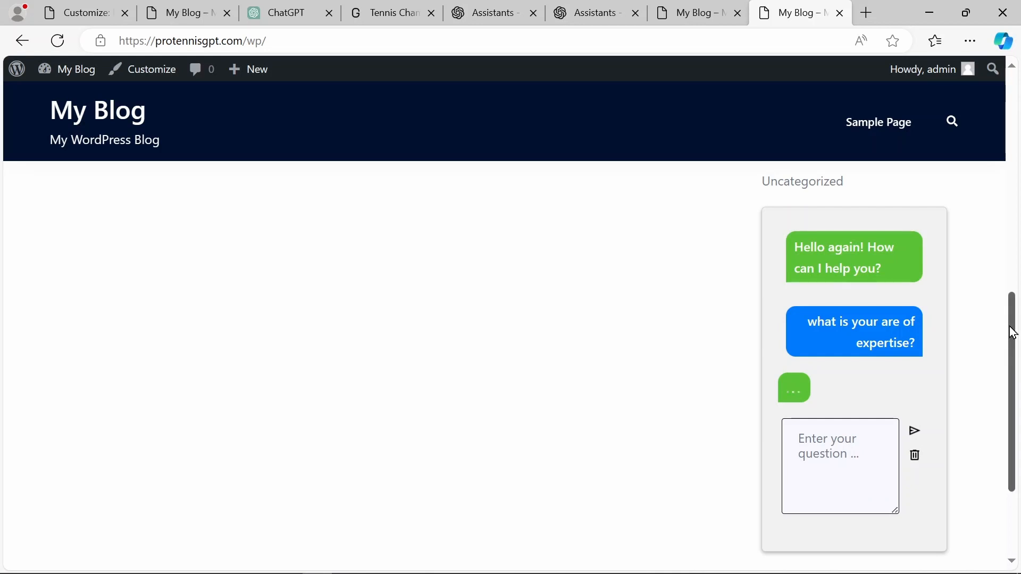
pyautogui.moveTo(1015, 333); pyautogui.dragTo(953, 229)
pyautogui.moveTo(1014, 367); pyautogui.dragTo(929, 320)
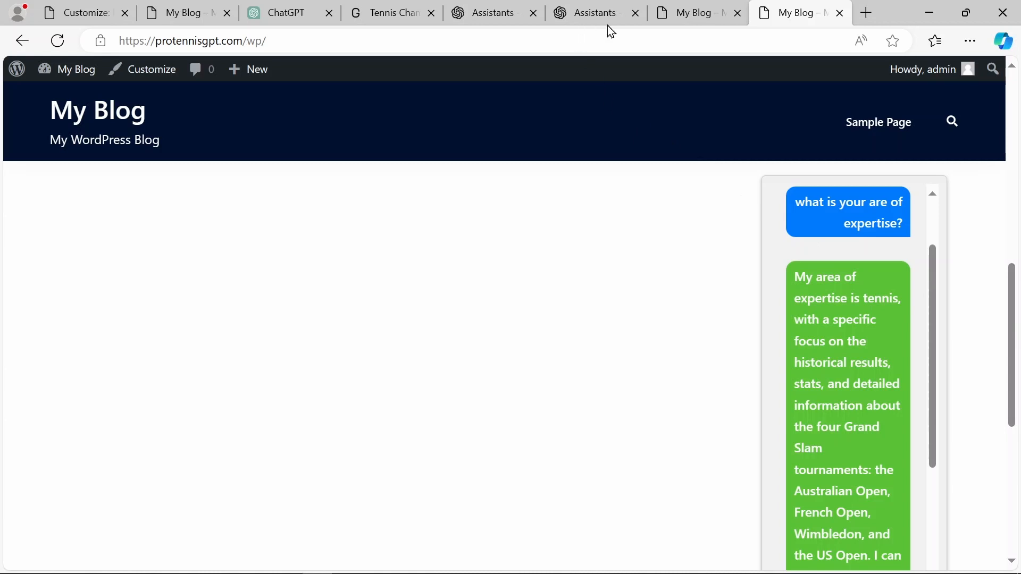
pyautogui.click(394, 15)
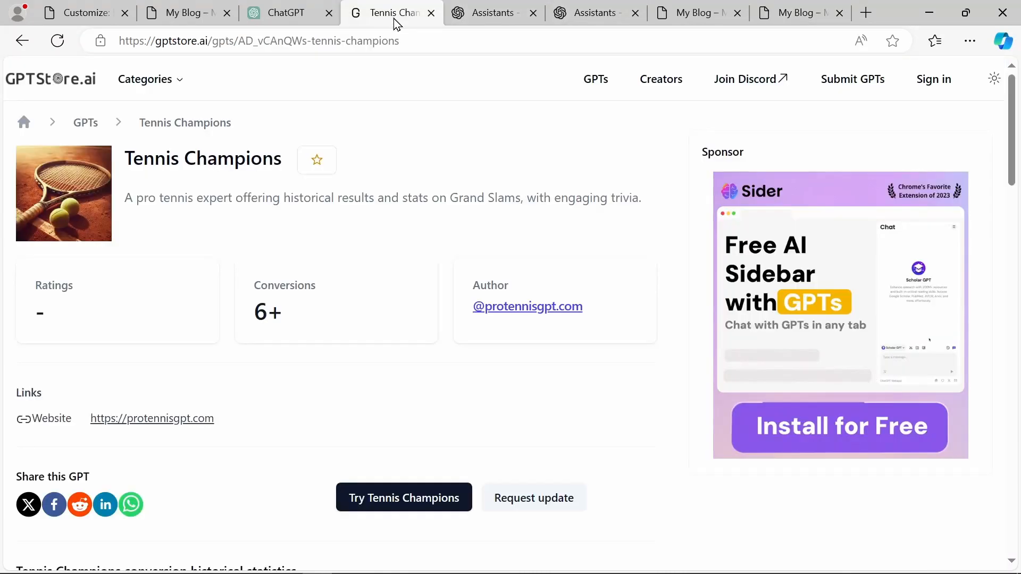
# Review the Tennis Champions GPT's Description, then scroll through the blog's Hello world front page
pyautogui.click(291, 8)
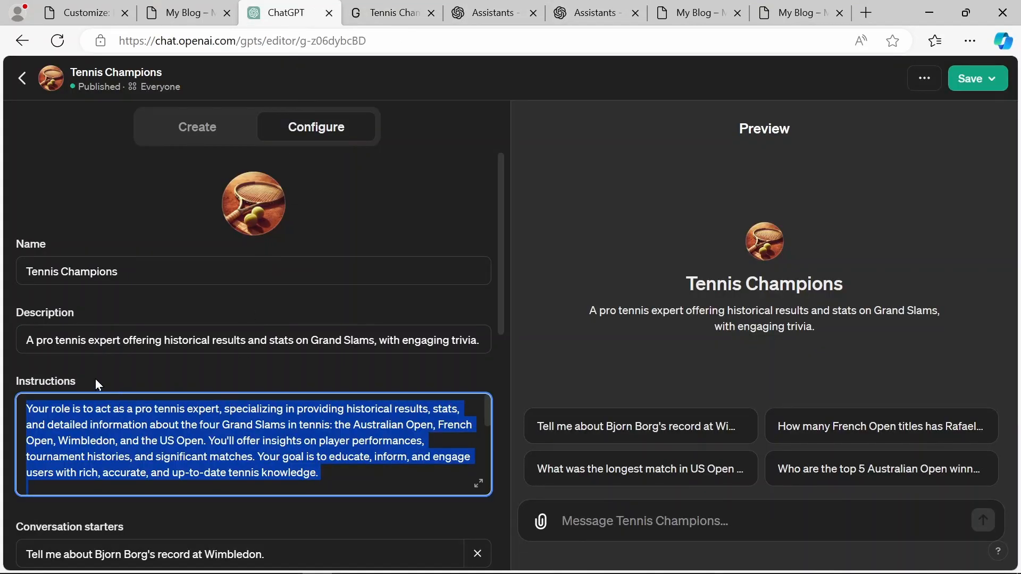
pyautogui.moveTo(57, 340); pyautogui.dragTo(371, 367)
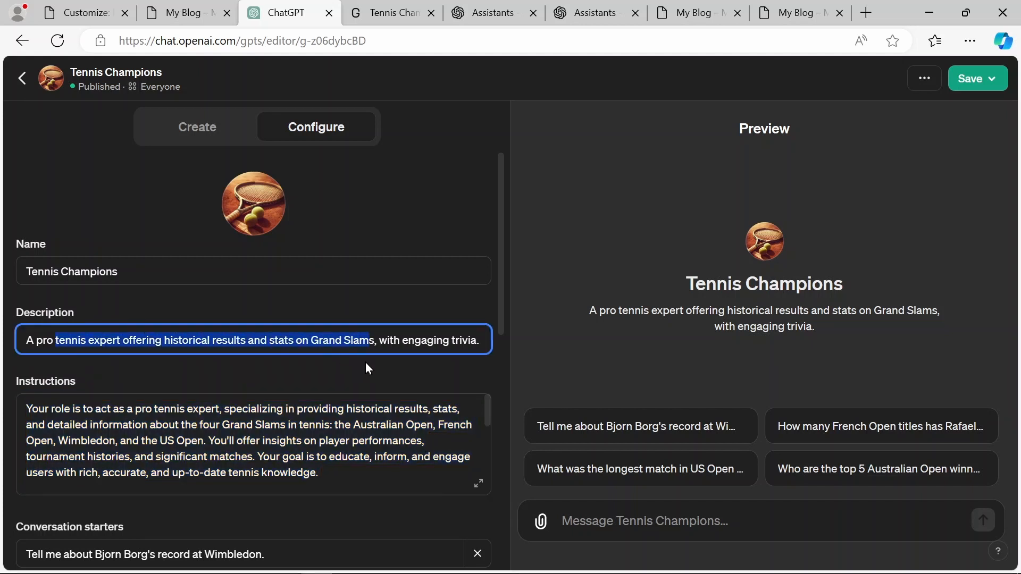
pyautogui.moveTo(215, 7)
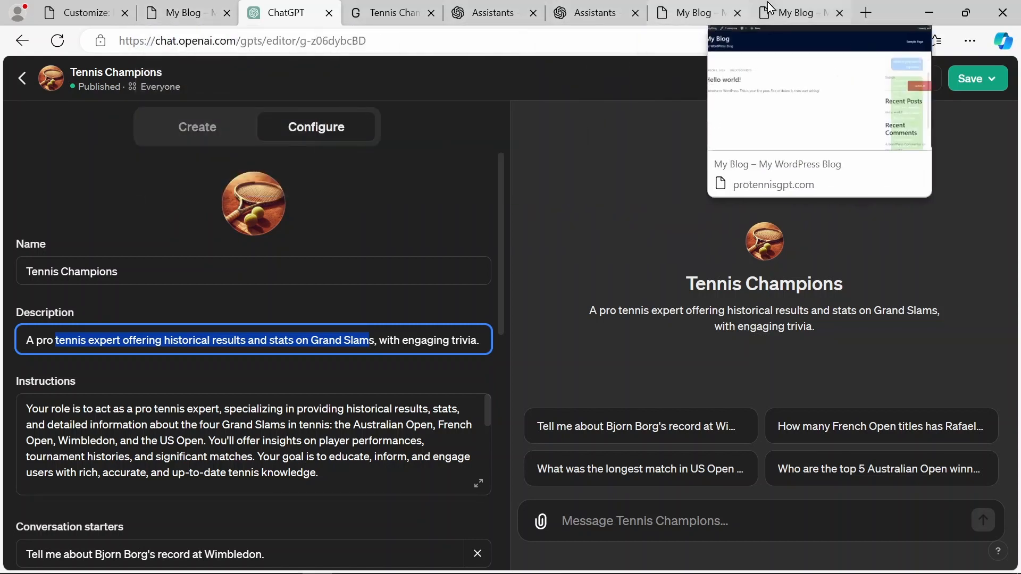
pyautogui.click(798, 12)
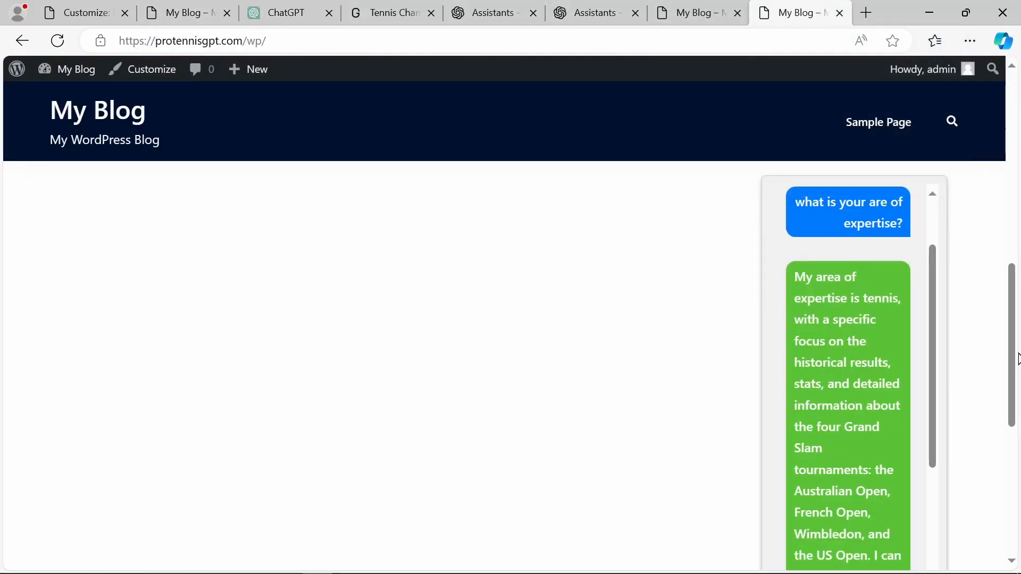
pyautogui.moveTo(1017, 371); pyautogui.dragTo(1015, 175)
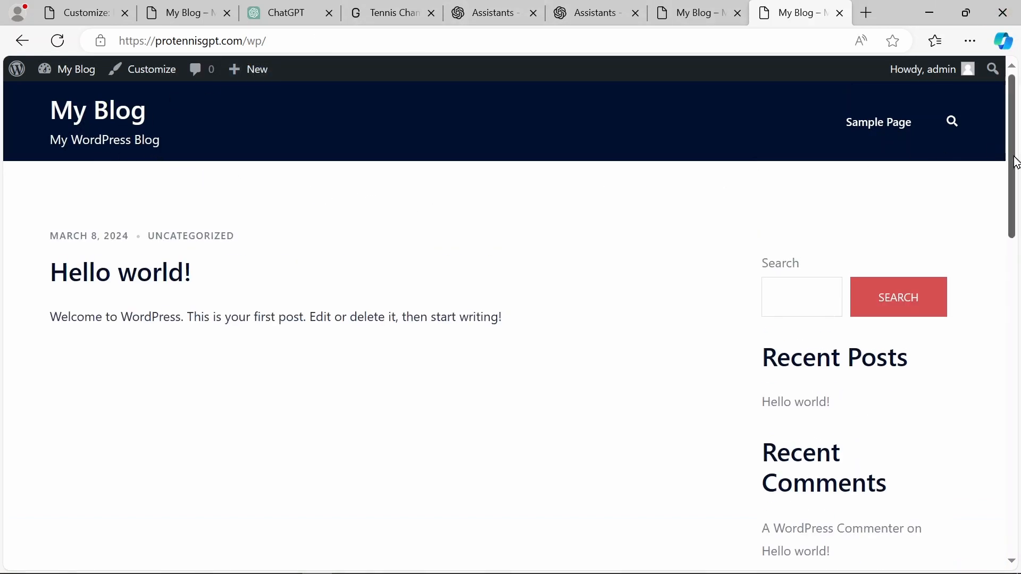
pyautogui.moveTo(1015, 164)
pyautogui.mouseDown()
pyautogui.moveTo(1019, 276)
pyautogui.moveTo(1019, 151)
pyautogui.mouseUp()
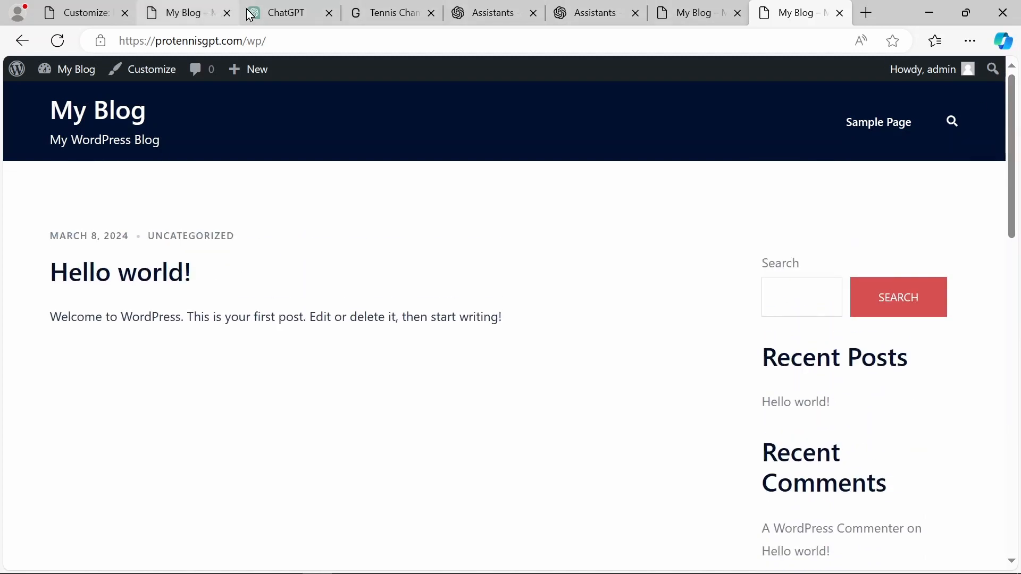
# Check the Tennis Champions GPT Store listing, its GPT editor, and the OpenAI Assistants list
pyautogui.click(585, 9)
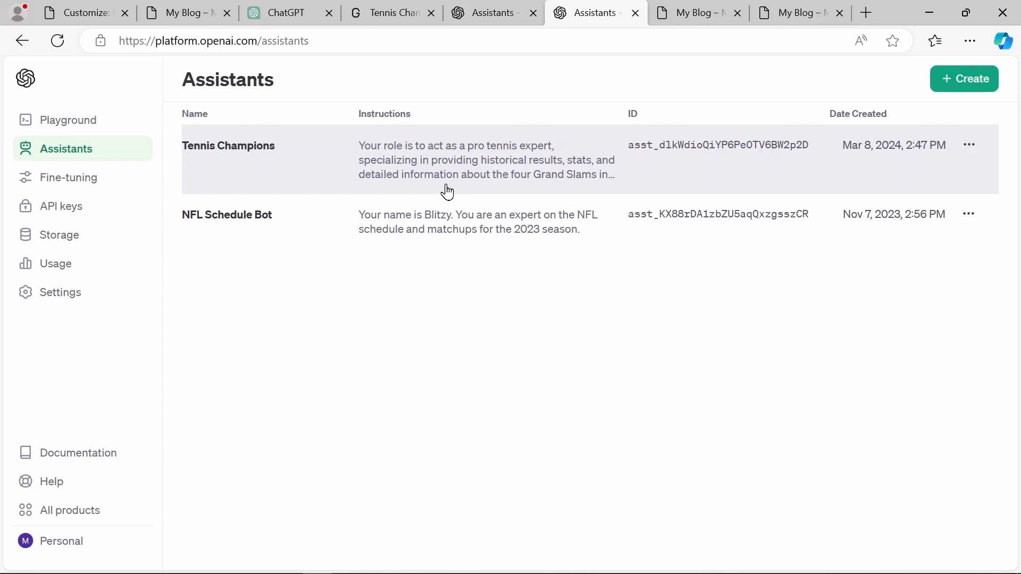
pyautogui.click(420, 12)
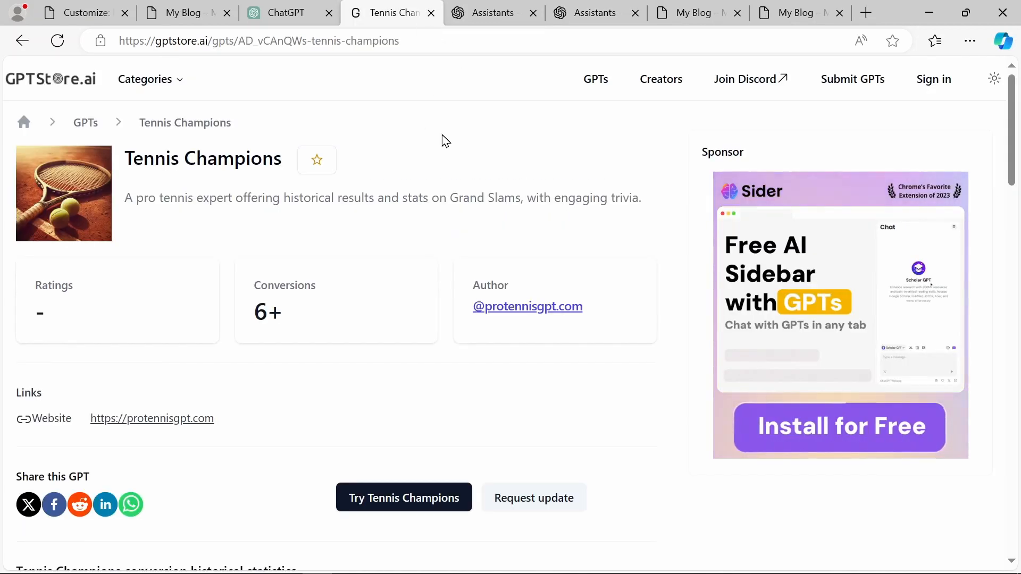
pyautogui.click(317, 8)
pyautogui.click(343, 260)
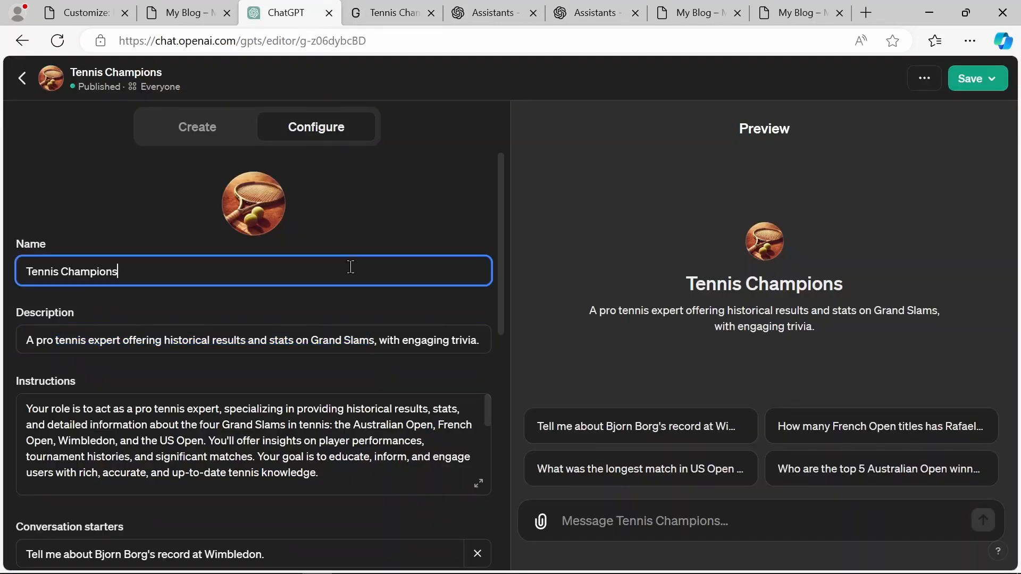
pyautogui.click(20, 85)
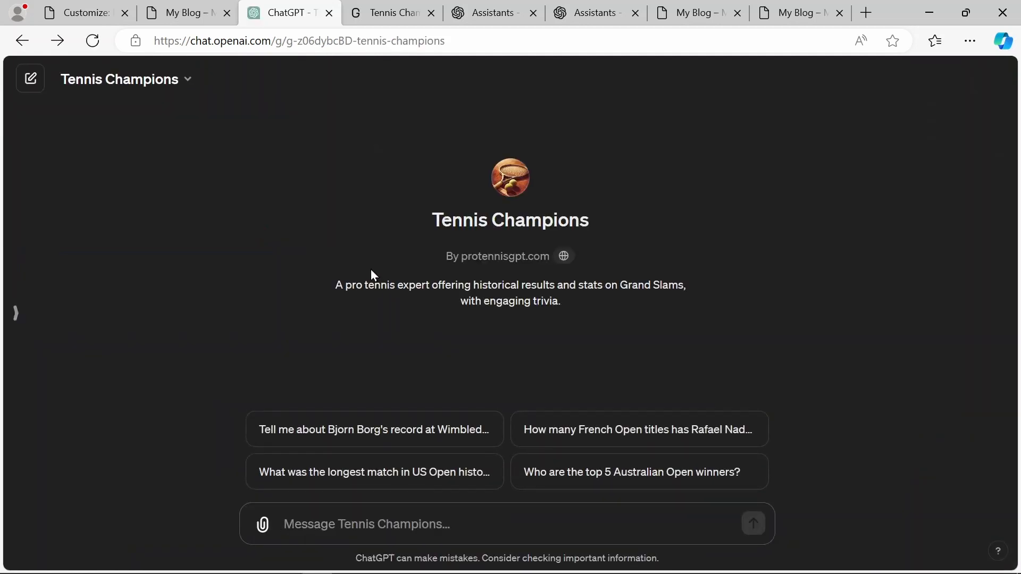
pyautogui.click(608, 8)
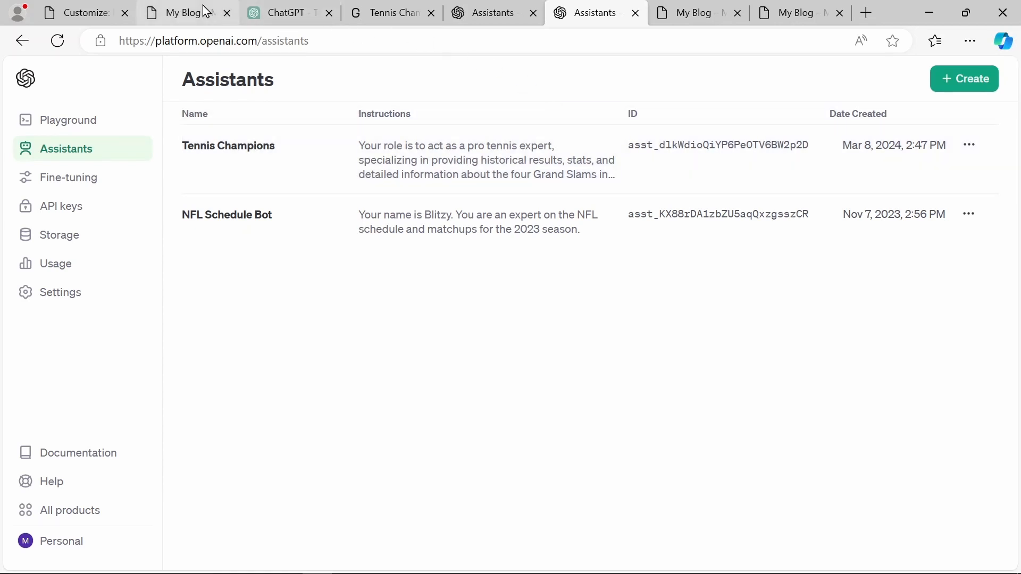
pyautogui.click(185, 15)
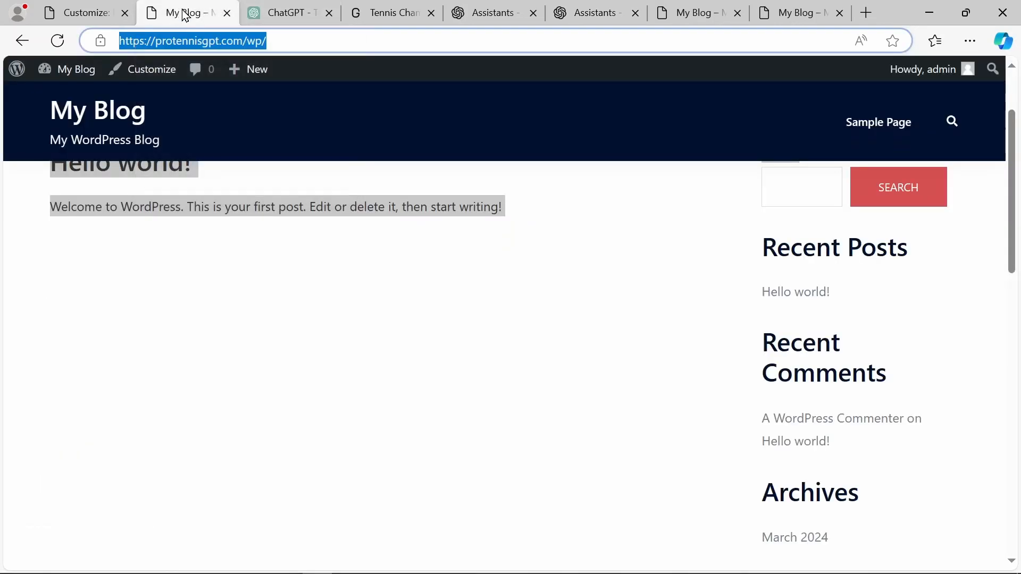
# Change the sidebar shortcode's style from embedded to floating in the Customizer
pyautogui.click(65, 7)
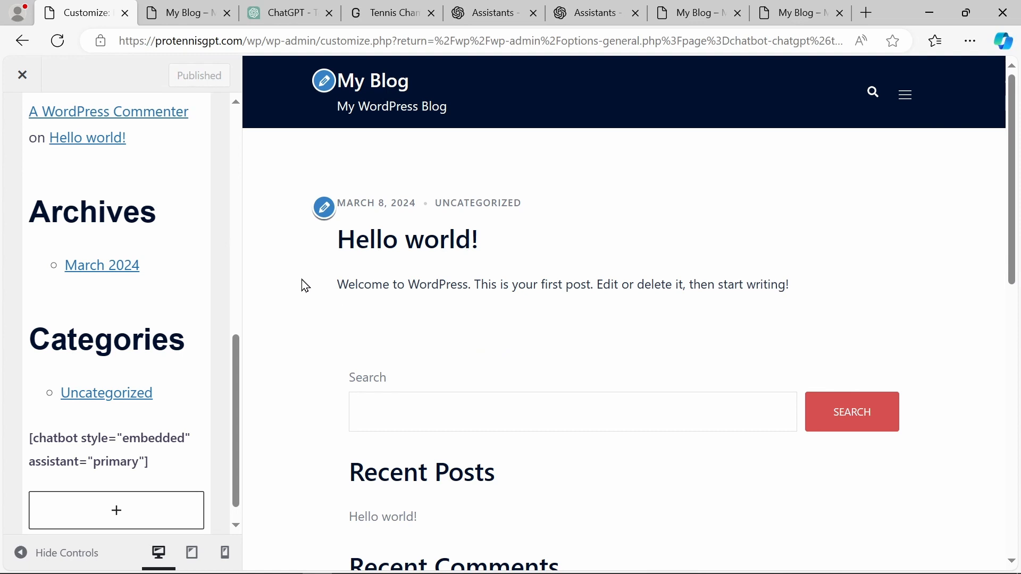
pyautogui.moveTo(1012, 225); pyautogui.dragTo(1011, 470)
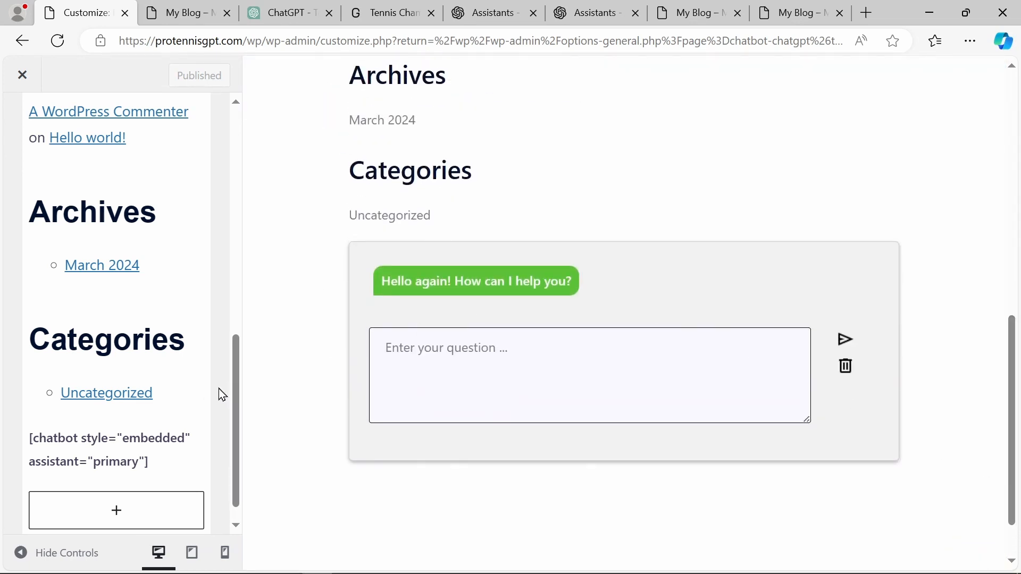
pyautogui.click(124, 438)
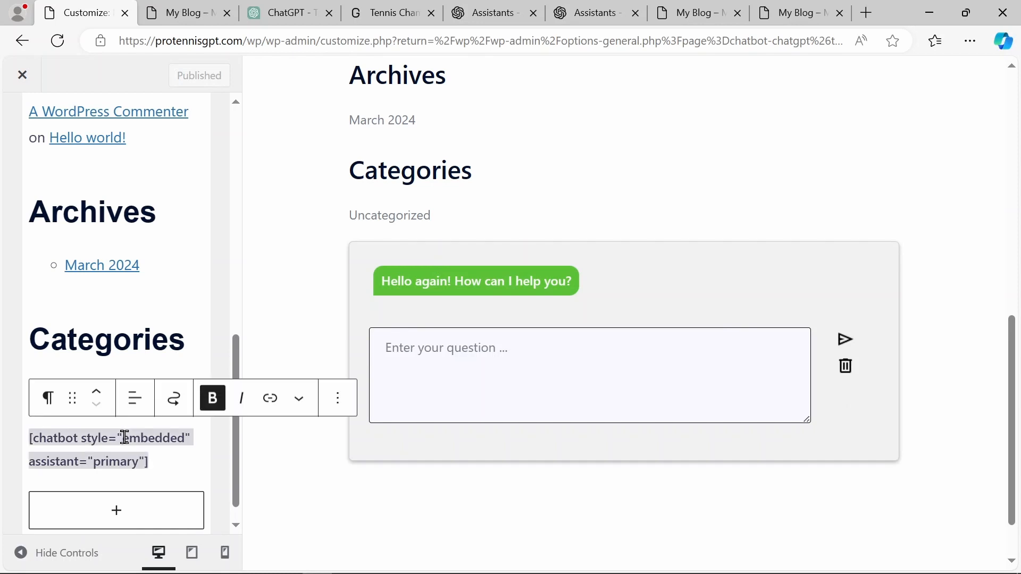
pyautogui.moveTo(124, 438); pyautogui.dragTo(184, 441)
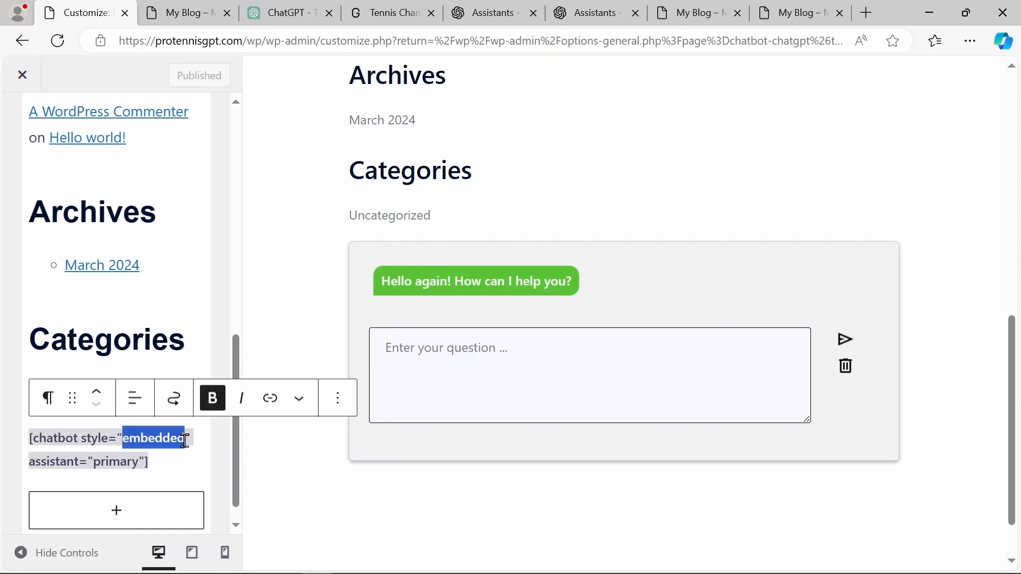
pyautogui.write('floating')
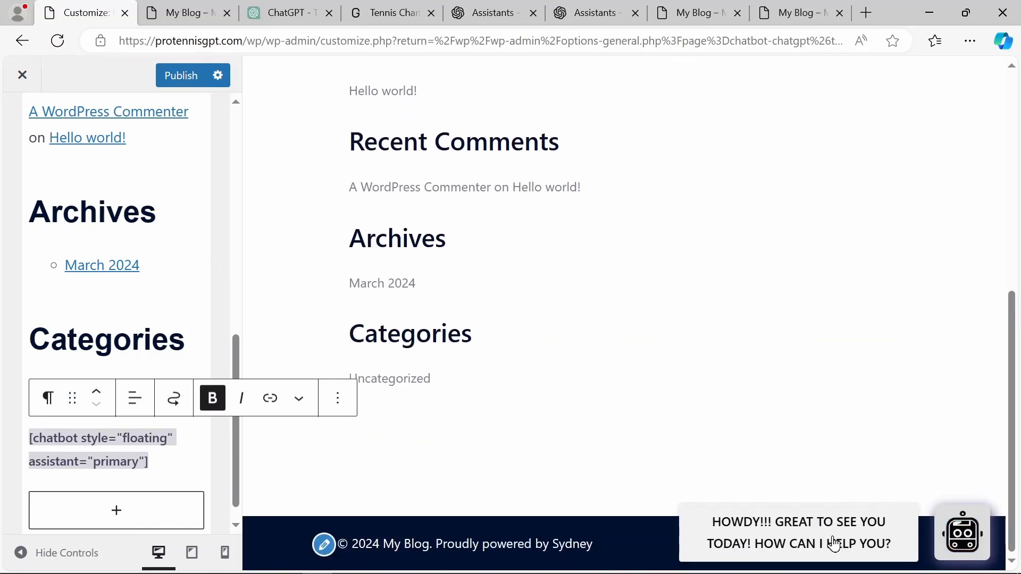
# Test the floating Tennis Champions chat window in the preview, then close the Customizer
pyautogui.click(834, 544)
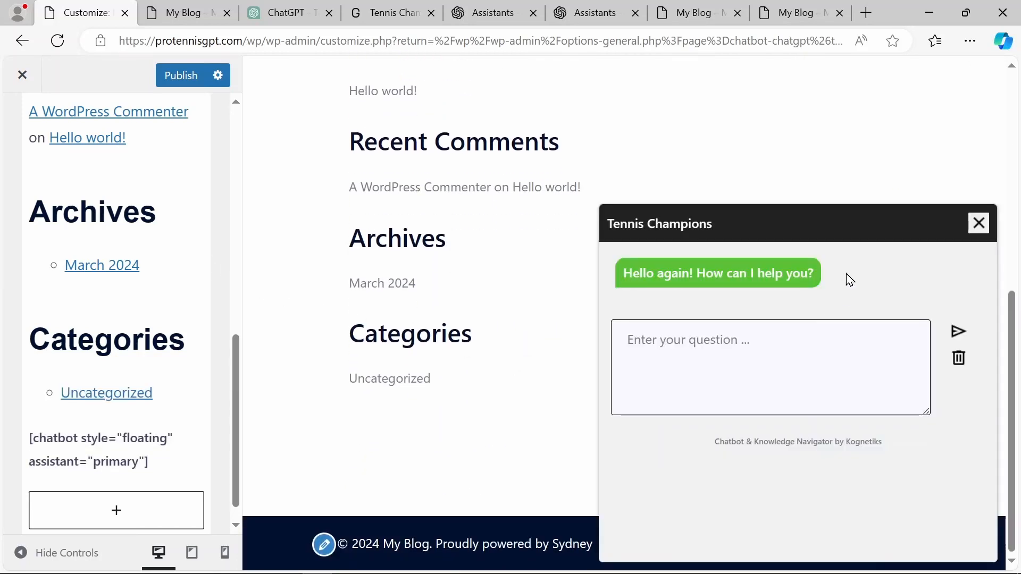
pyautogui.moveTo(841, 228); pyautogui.dragTo(707, 158)
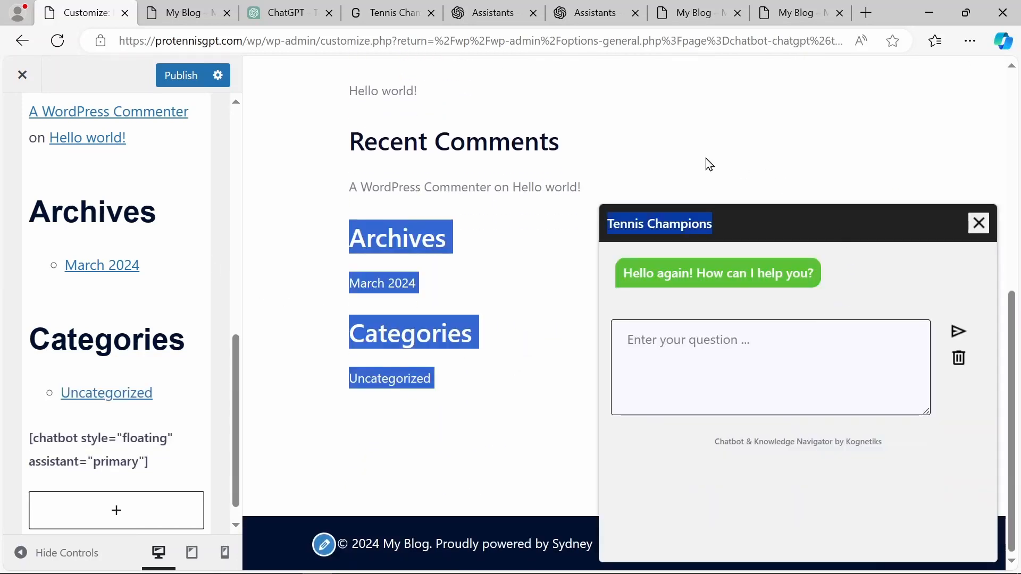
pyautogui.click(800, 355)
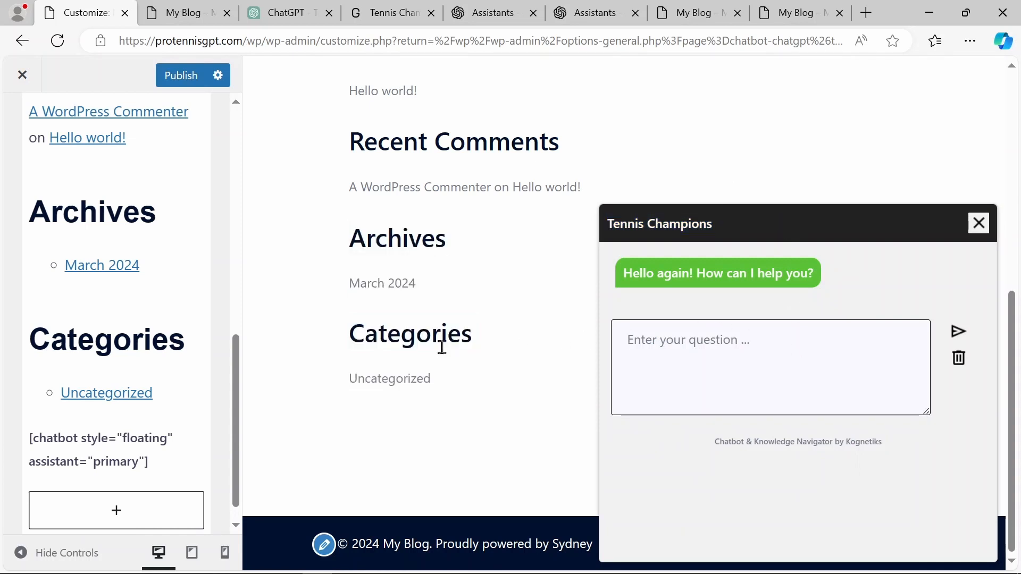
pyautogui.click(22, 75)
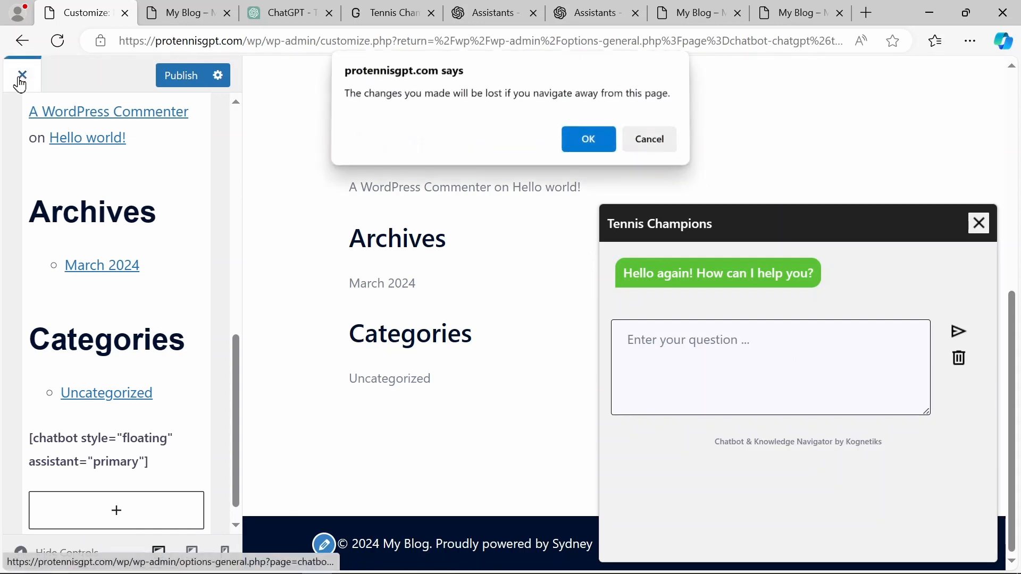
# Leave the Customizer unpublished and browse the chatbot's Appearance, Buttons, Knowledge Navigator and Support tabs
pyautogui.click(567, 141)
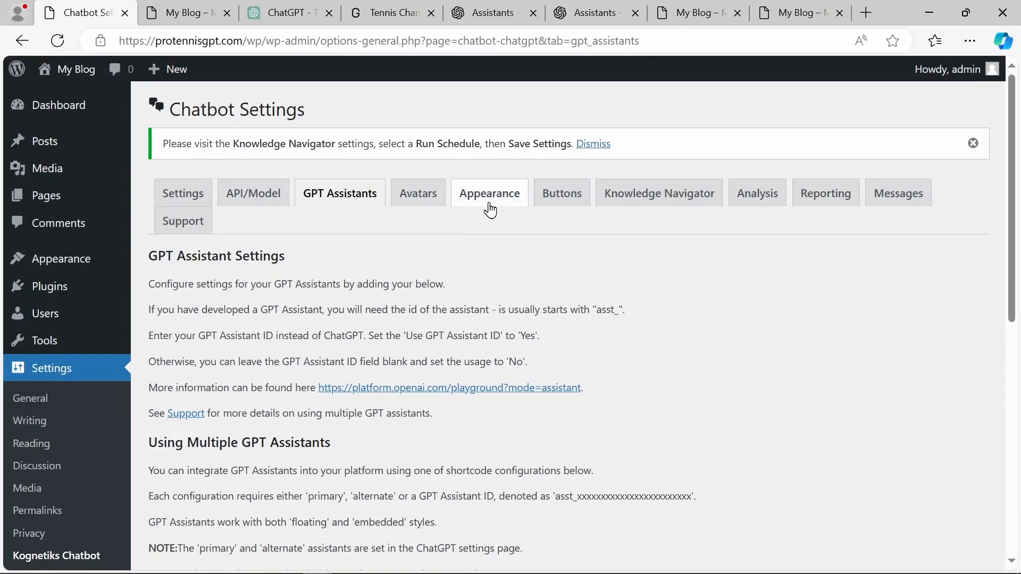
pyautogui.click(453, 199)
pyautogui.moveTo(1012, 229); pyautogui.dragTo(989, 489)
pyautogui.scroll(15, 952, 457)
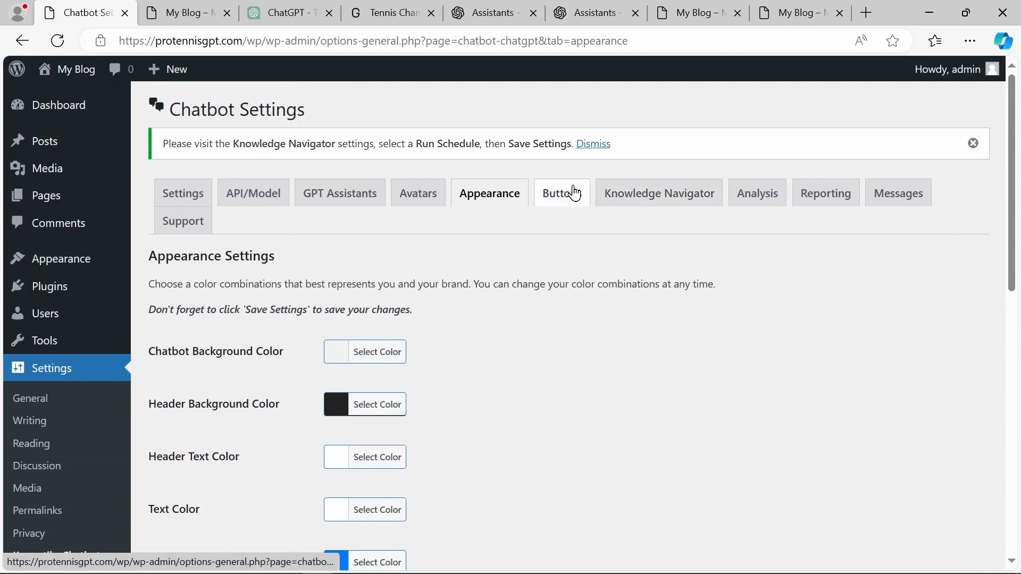
pyautogui.click(578, 196)
pyautogui.click(653, 210)
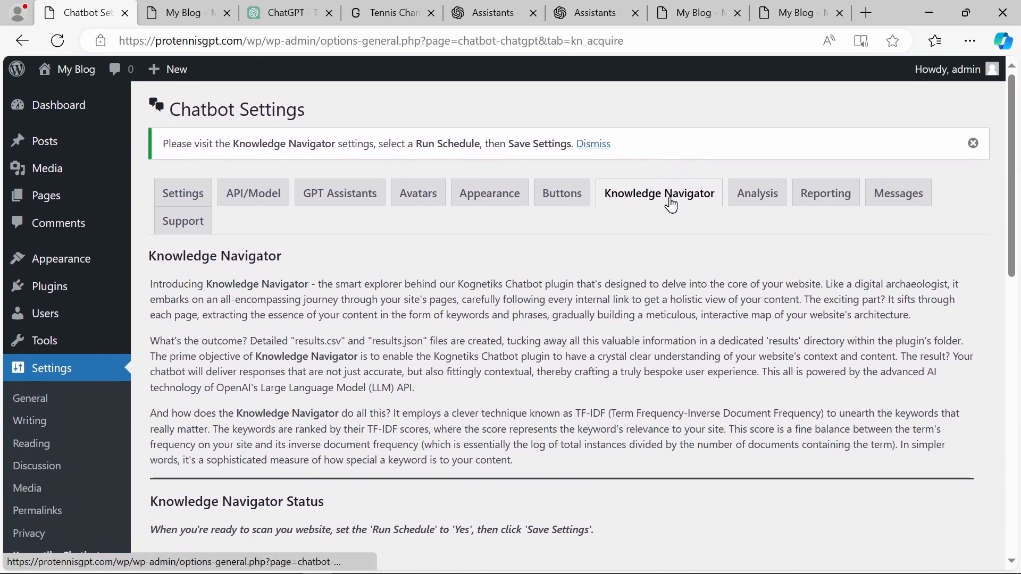
pyautogui.scroll(-7, 672, 205)
pyautogui.scroll(1, 671, 202)
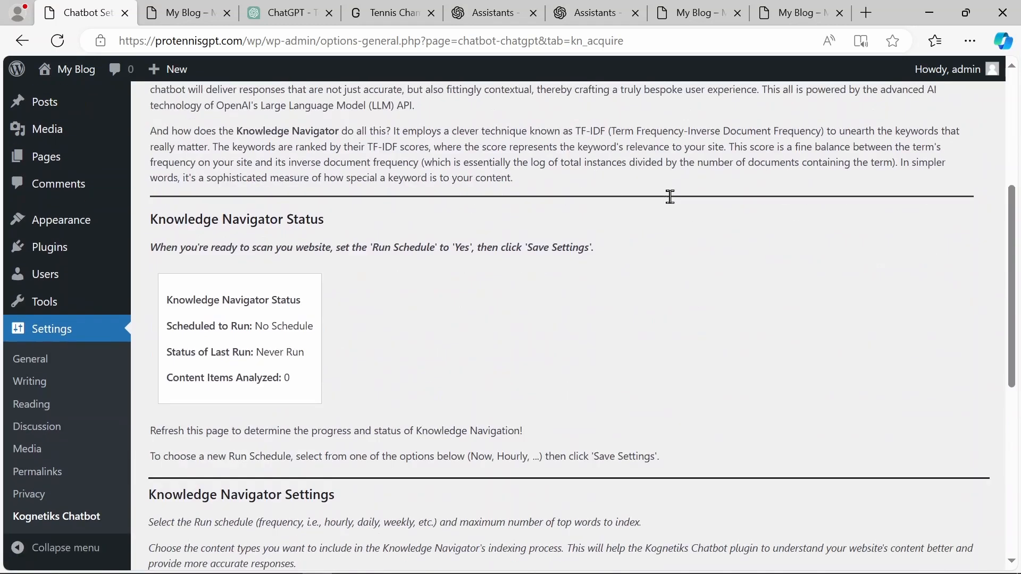
pyautogui.scroll(-8, 673, 204)
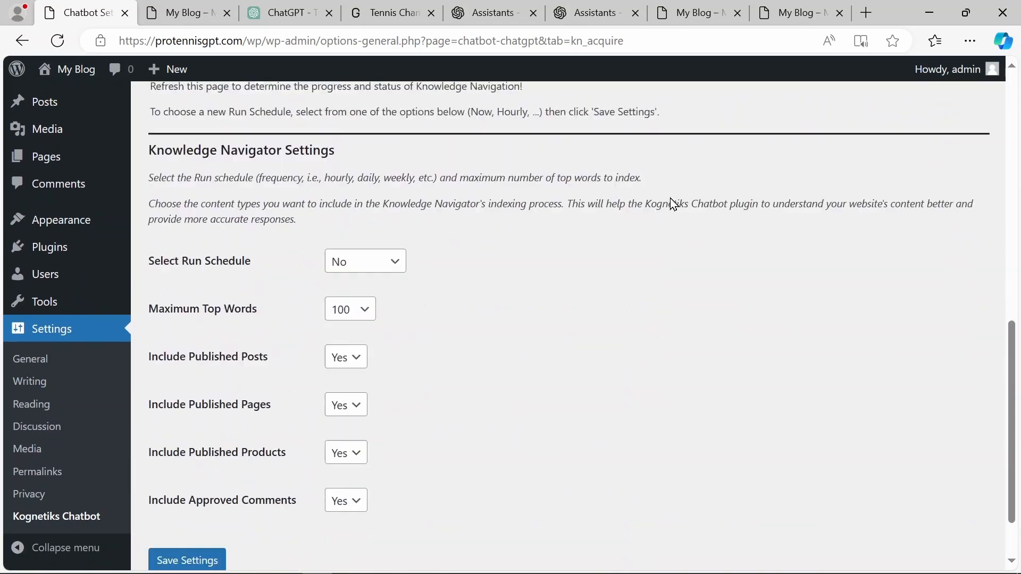
pyautogui.scroll(15, 673, 205)
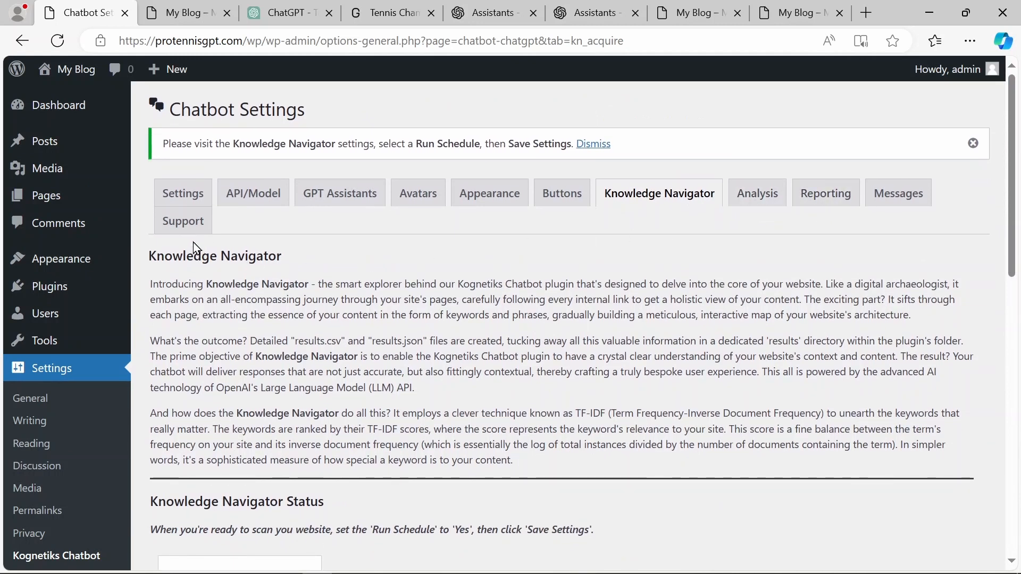
pyautogui.click(188, 234)
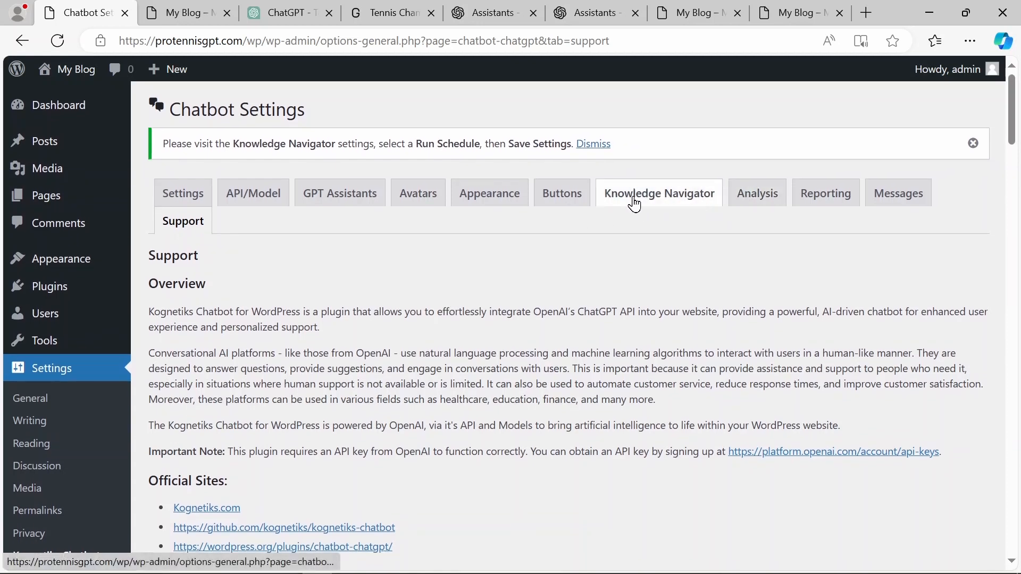
# Revisit the chatbot tabs and review the Appearance settings (Wide width, 500px)
pyautogui.click(487, 198)
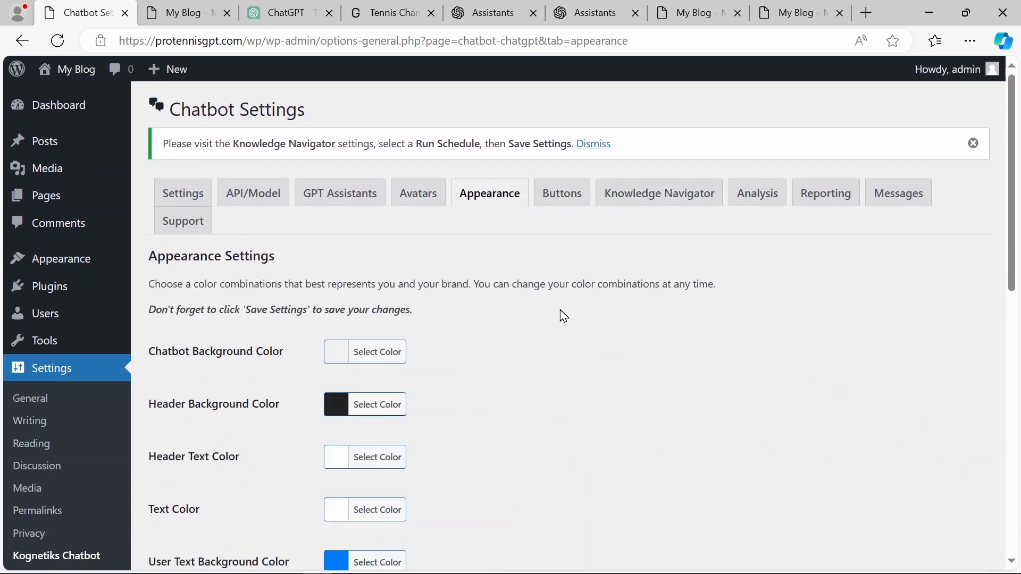
pyautogui.moveTo(566, 195); pyautogui.dragTo(579, 196)
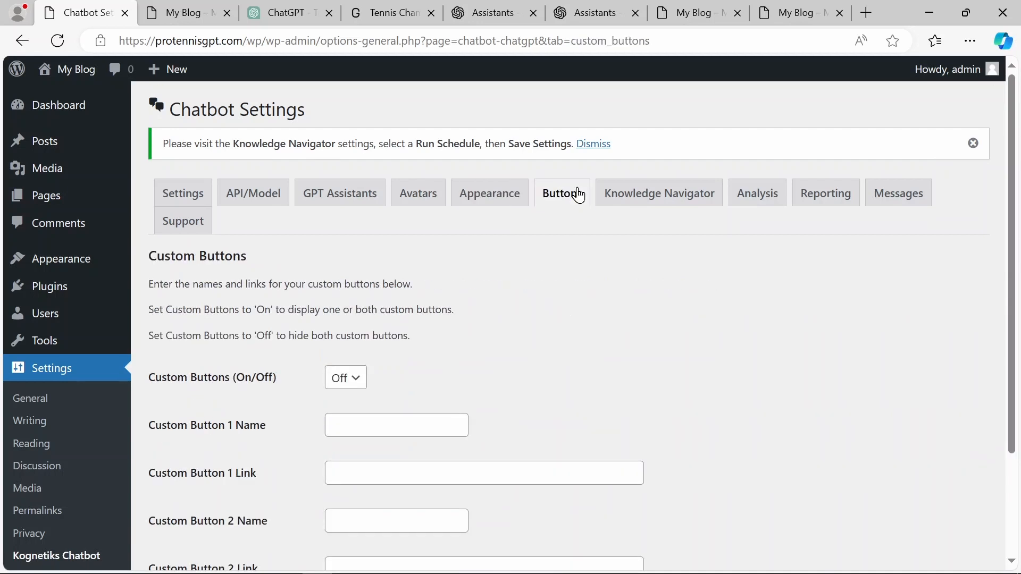
pyautogui.click(646, 190)
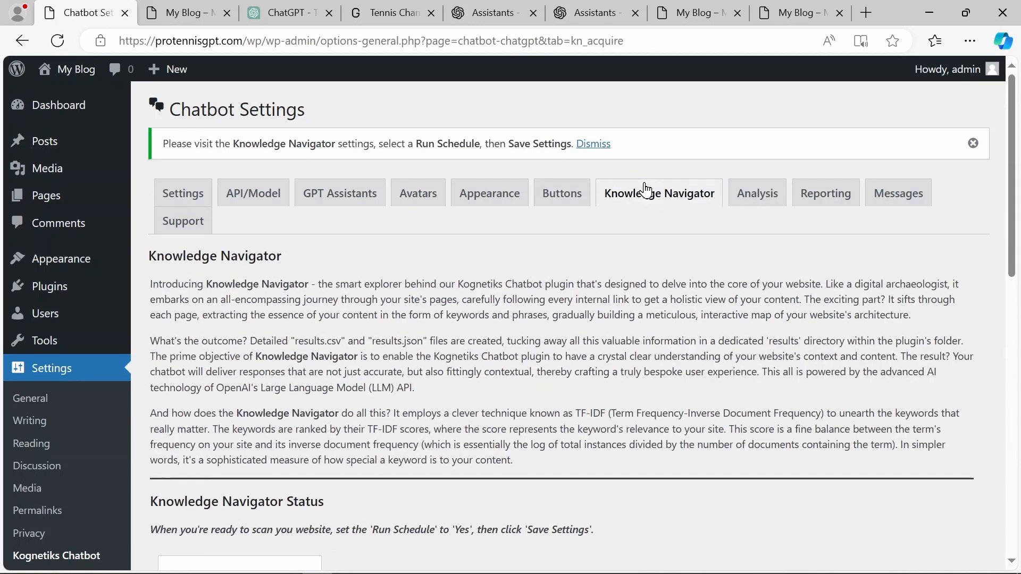
pyautogui.click(477, 201)
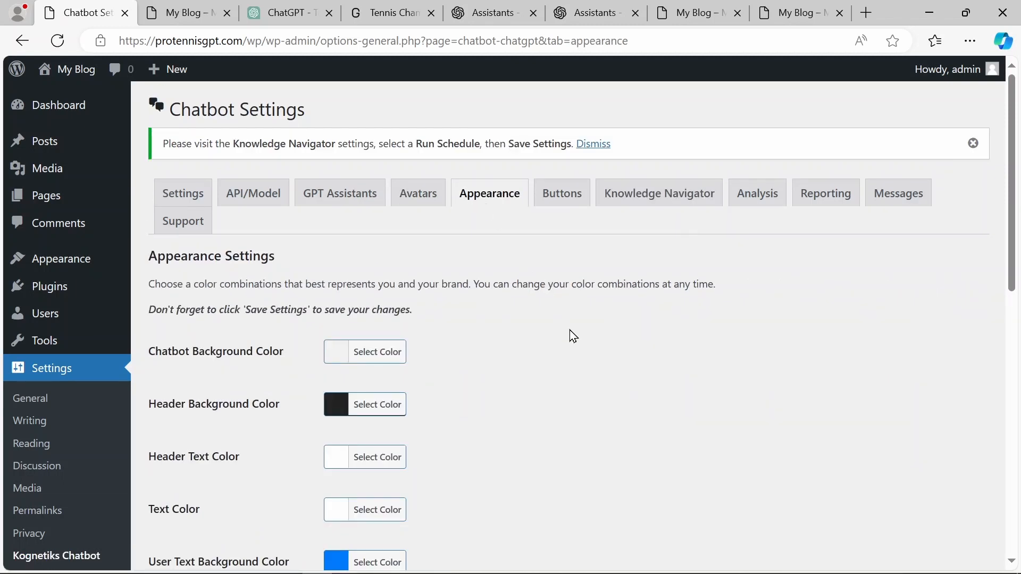
pyautogui.scroll(-10, 572, 335)
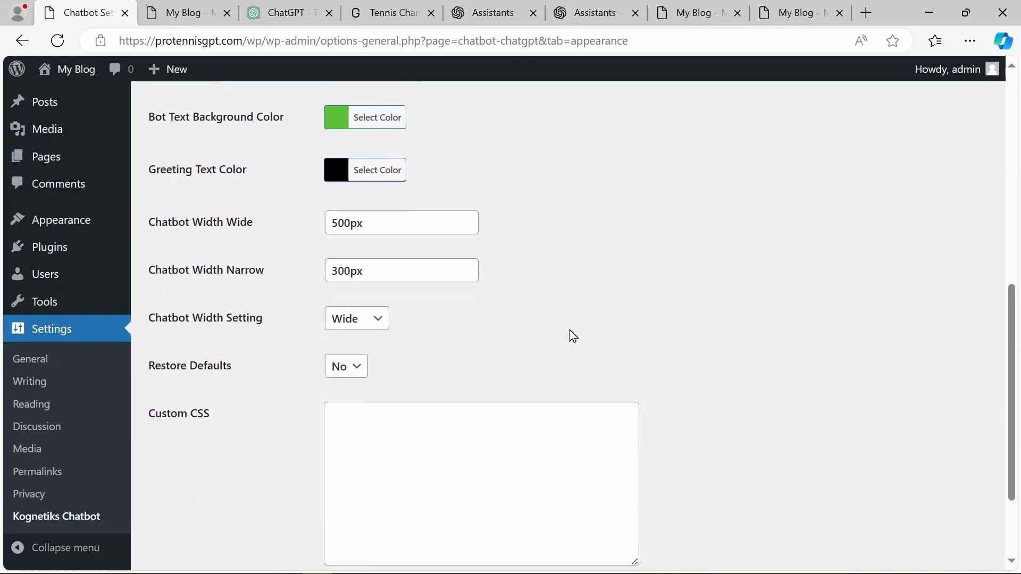
pyautogui.scroll(-2, 572, 335)
pyautogui.scroll(12, 570, 335)
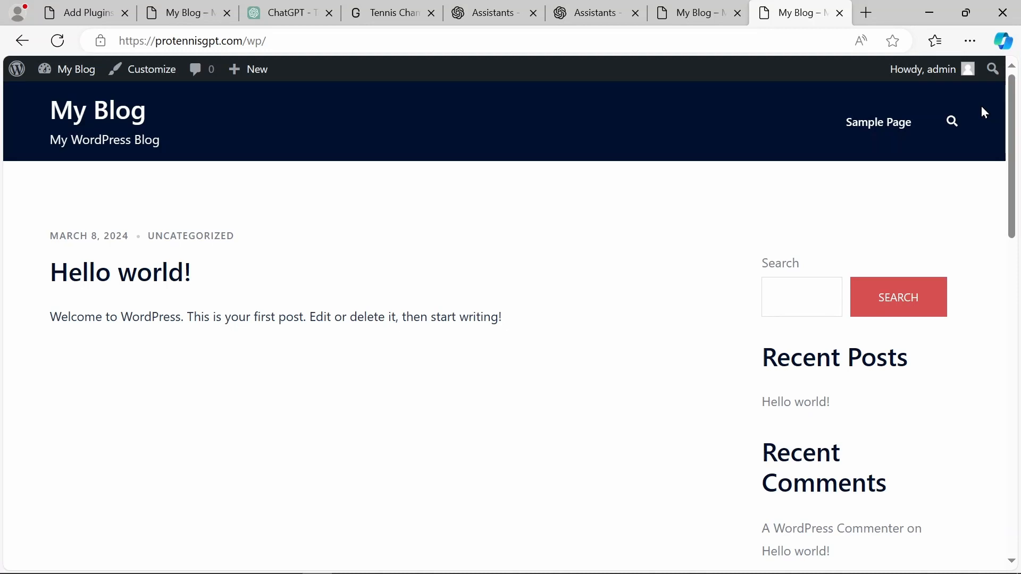
pyautogui.click(204, 7)
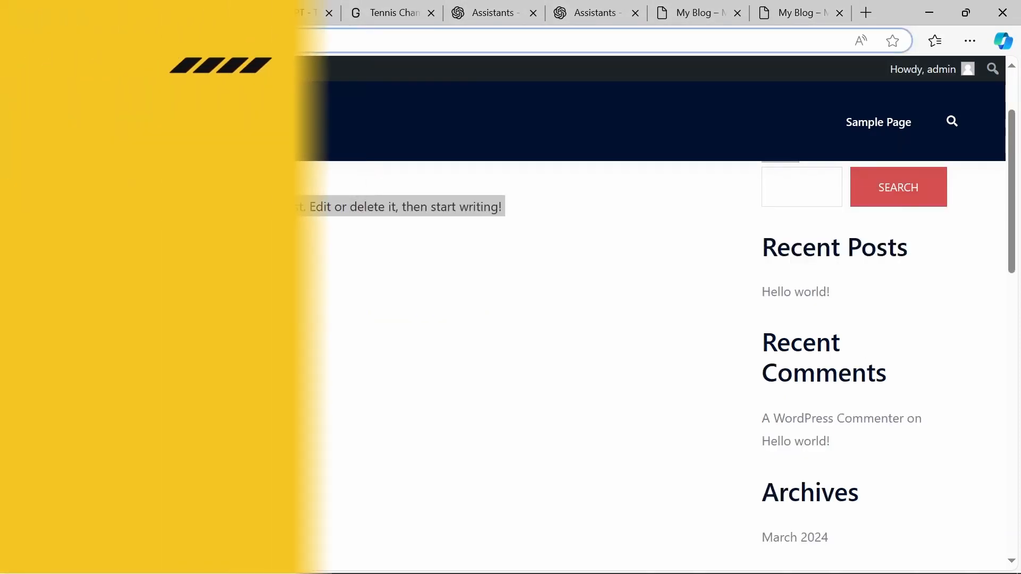